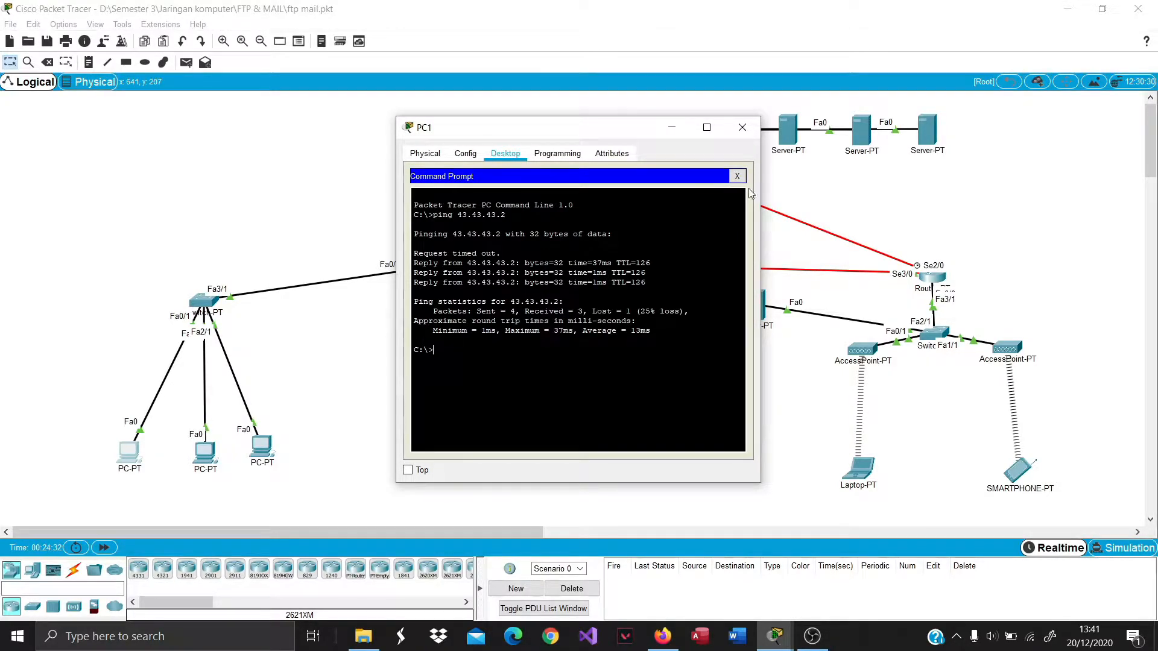
# Ping 43.43.43.2 from PC4's command prompt.
pyautogui.click(742, 128)
pyautogui.click(463, 460)
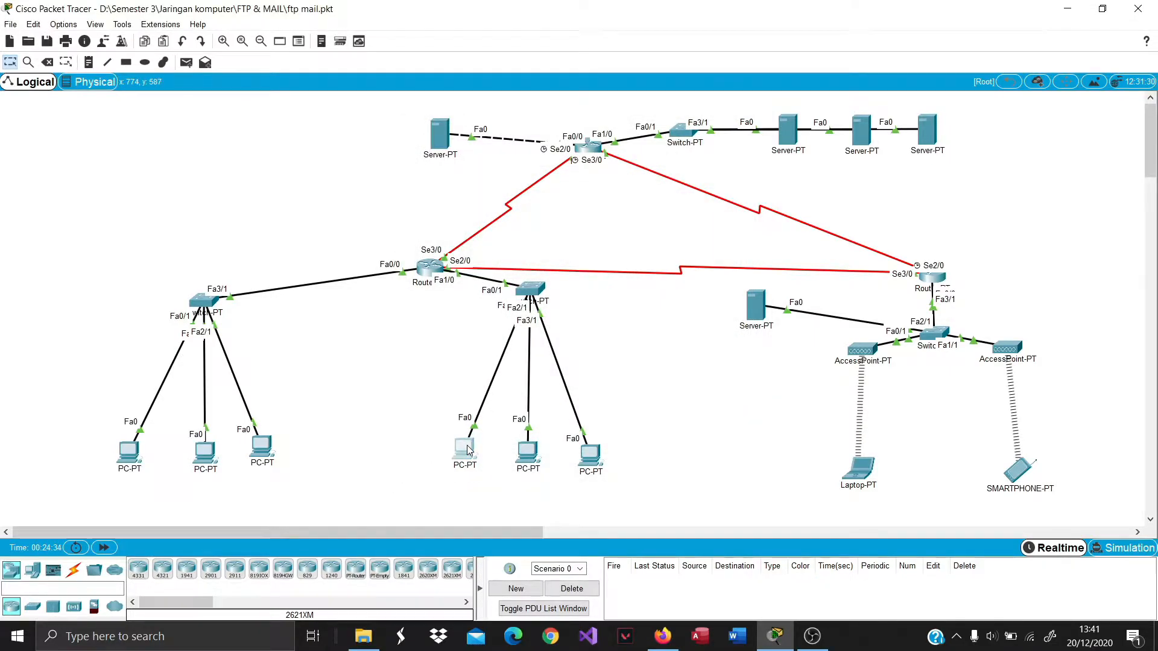
pyautogui.click(643, 208)
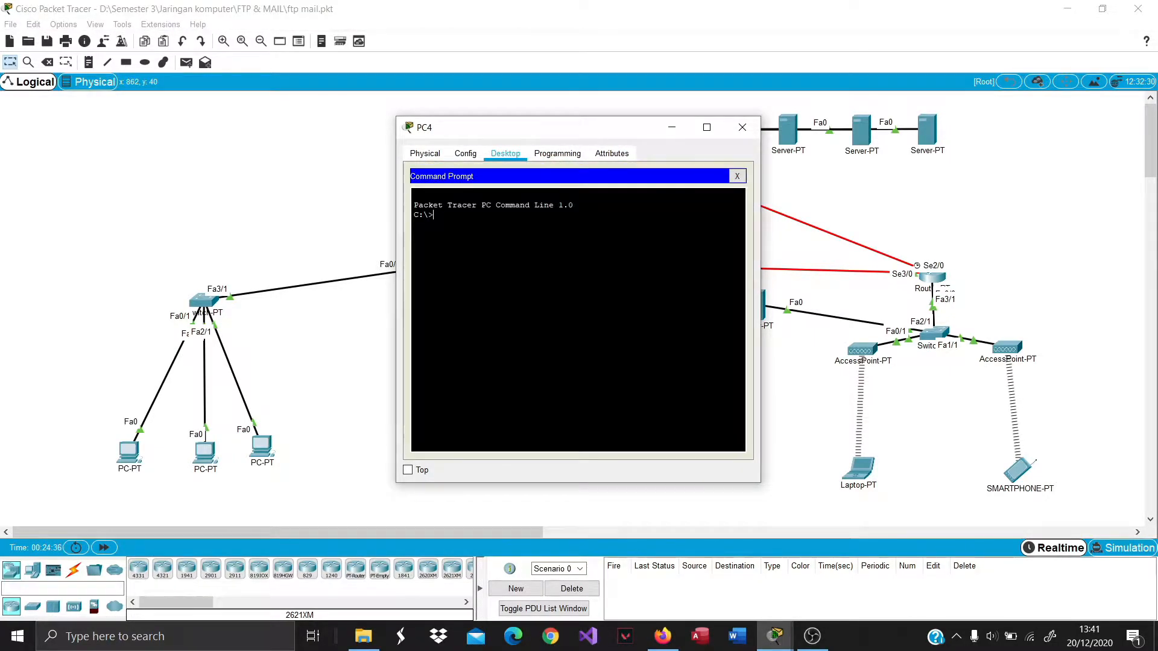
pyautogui.write('ping 43.43.43.2')
pyautogui.press('Return')
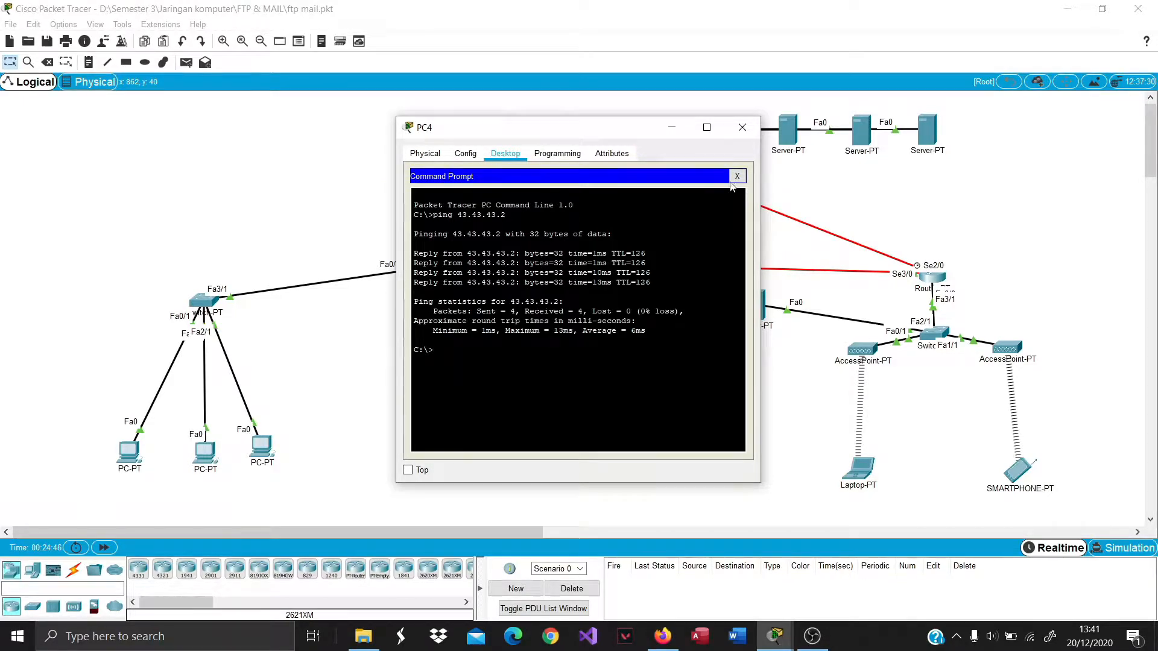
pyautogui.click(742, 128)
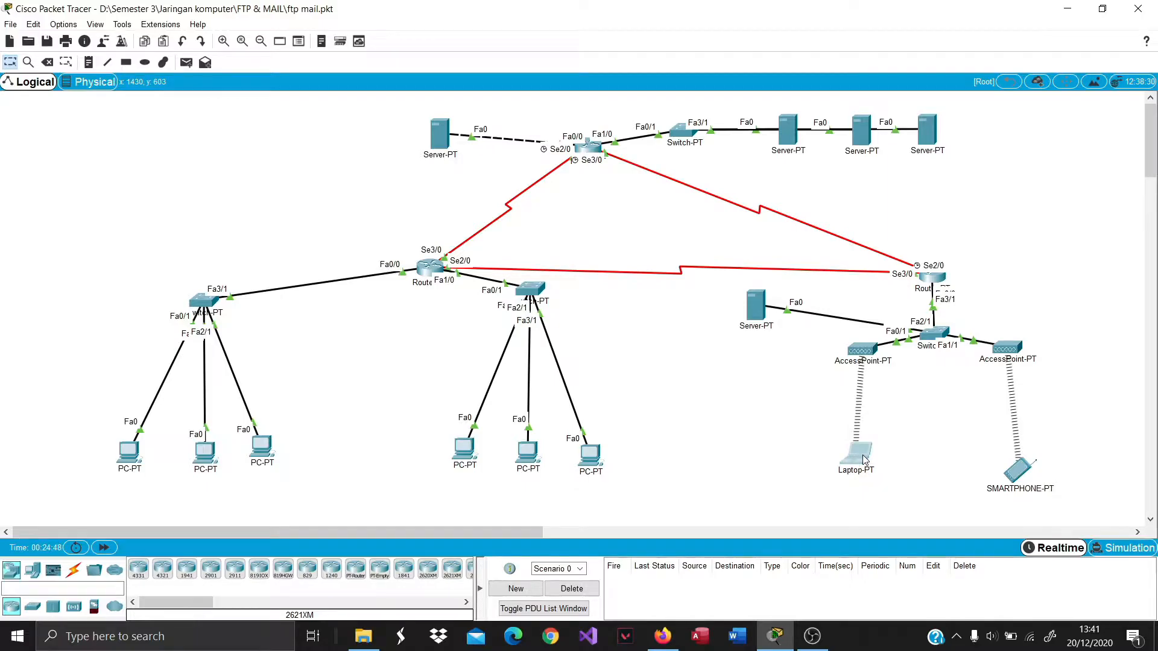
# Ping 43.43.43.2 from the laptop's command prompt.
pyautogui.click(864, 459)
pyautogui.click(505, 153)
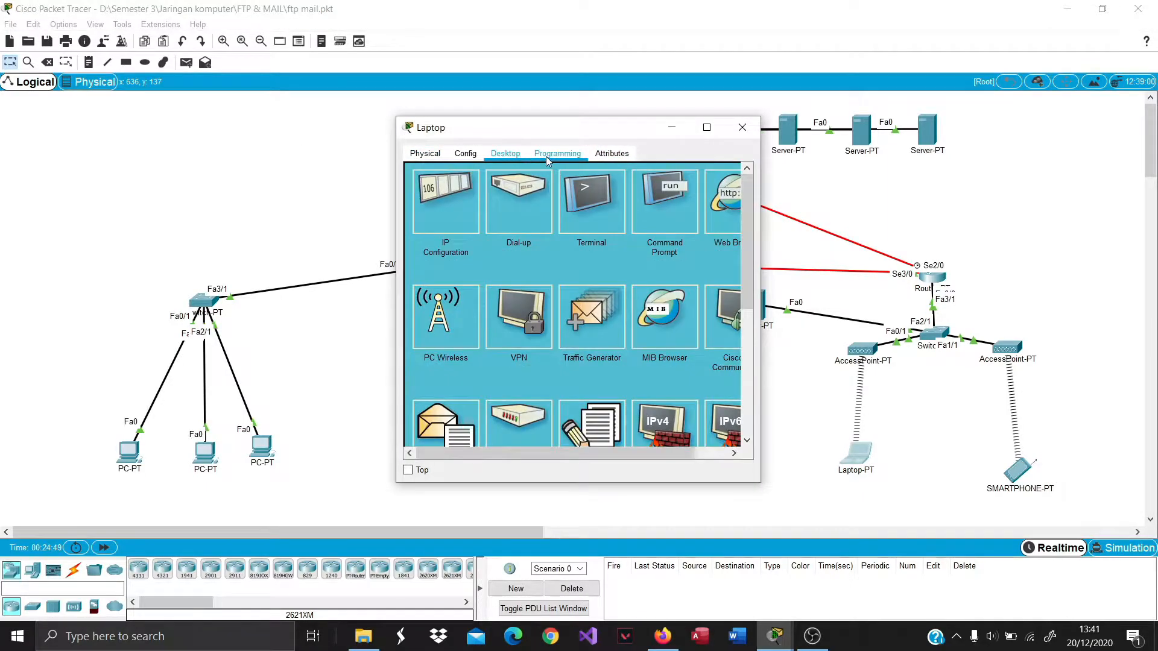
pyautogui.click(673, 240)
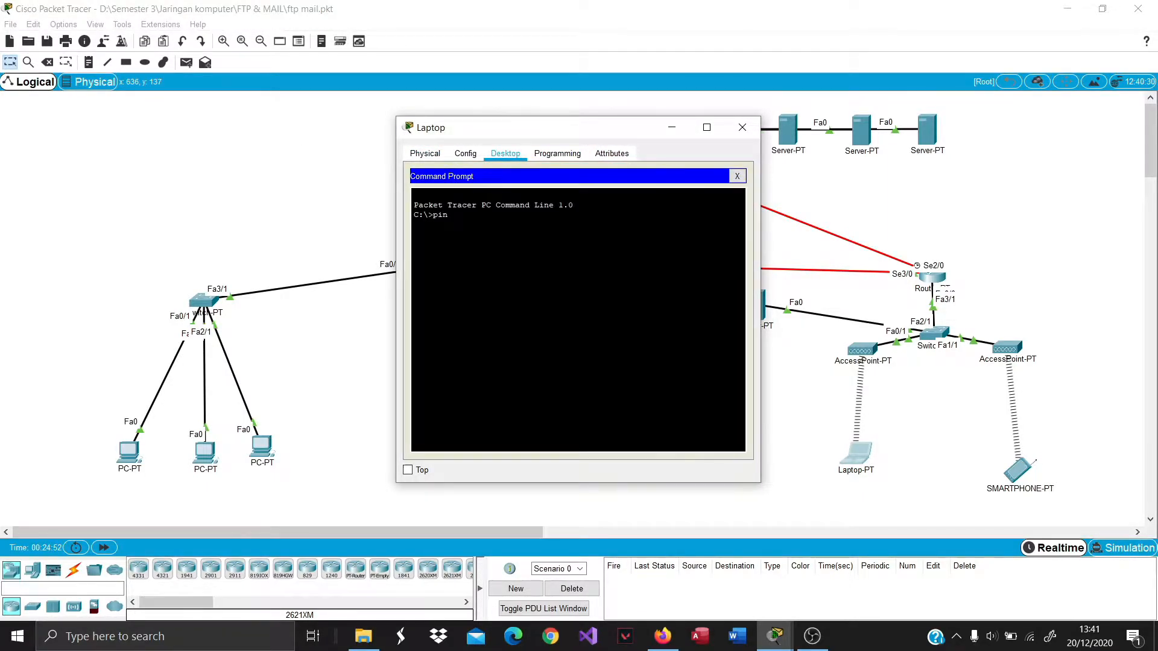
pyautogui.write('ping 43.43.43.2')
pyautogui.press('Return')
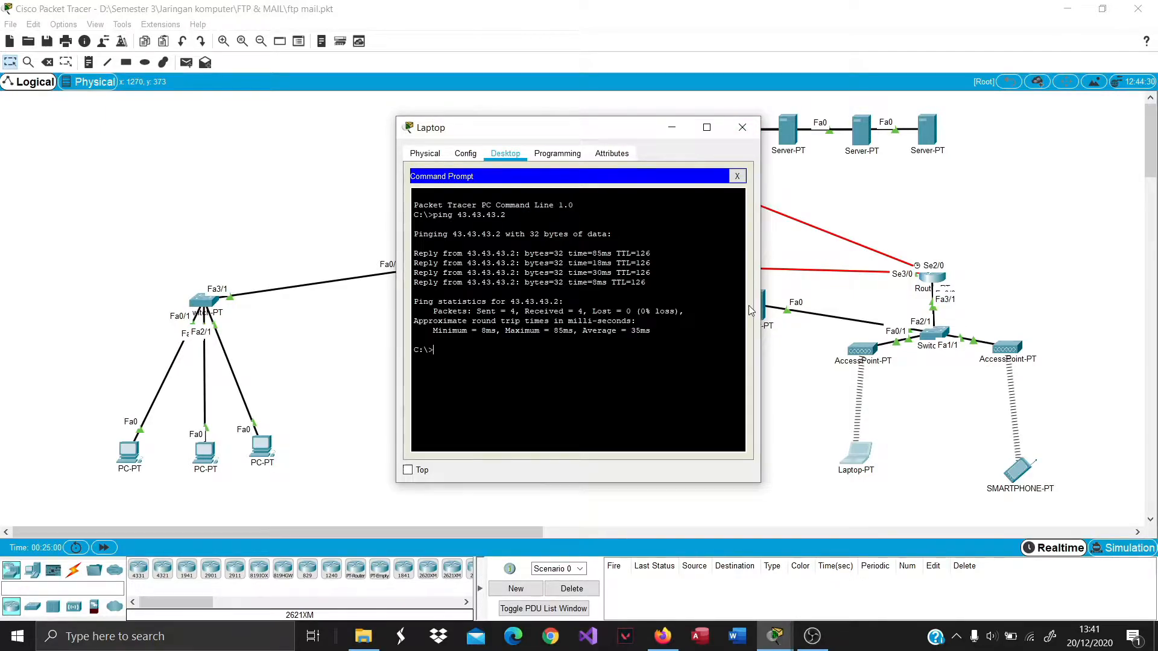
pyautogui.click(757, 128)
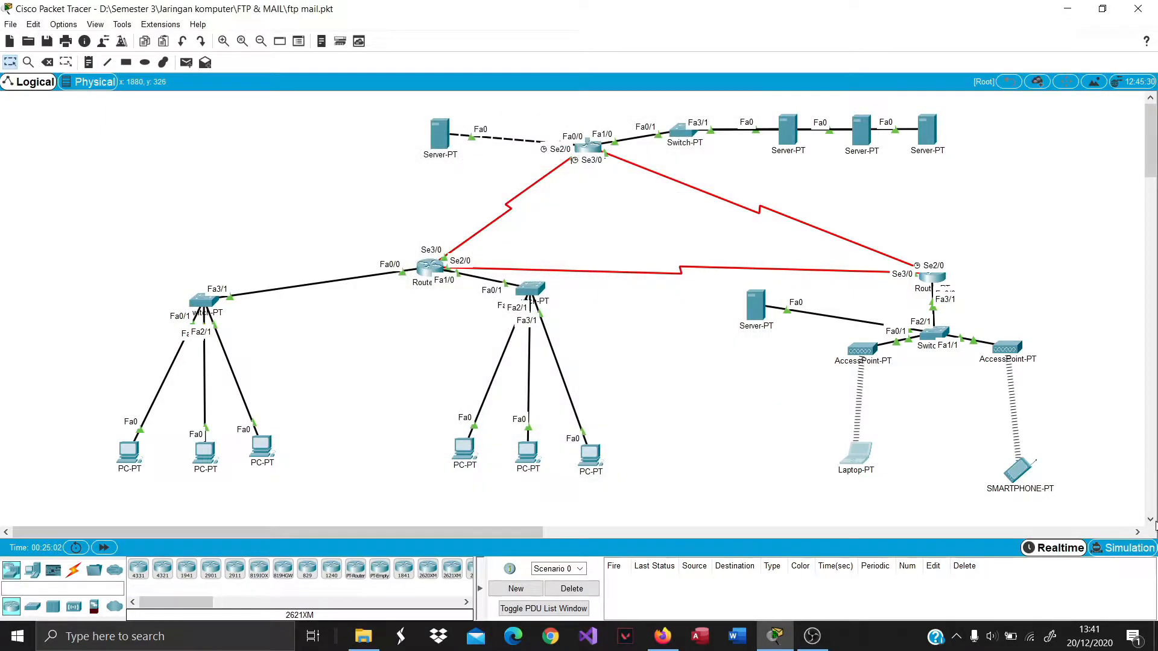
# Ping 43.43.43.2 from the smartphone, getting 4 of 4 replies.
pyautogui.click(1016, 469)
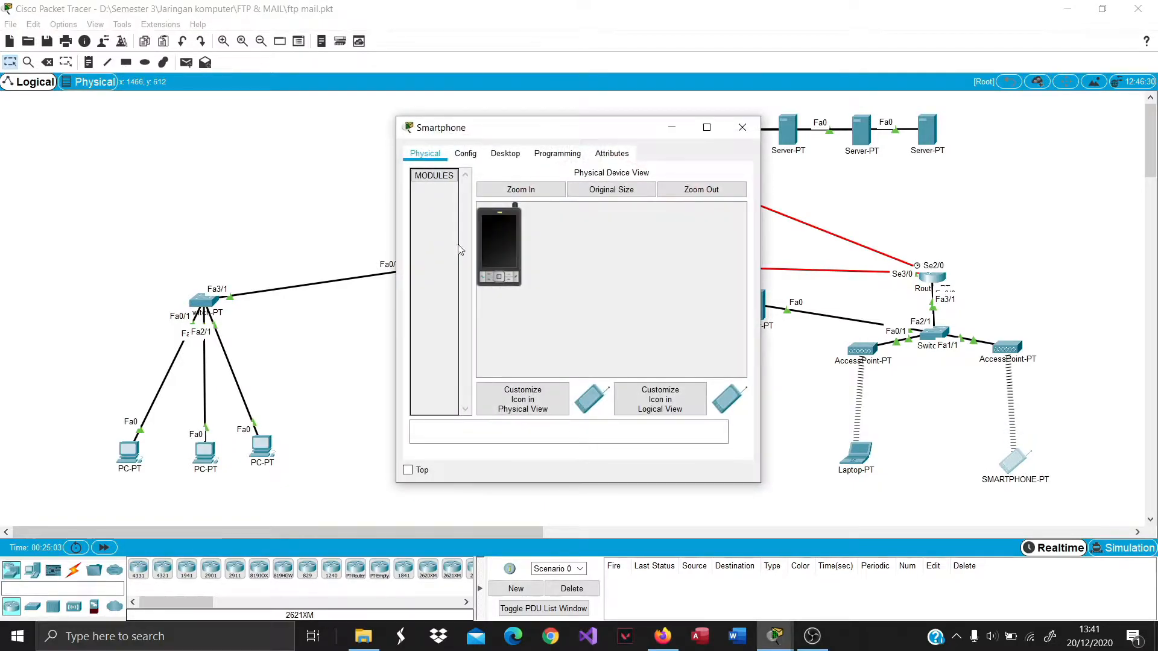
pyautogui.click(505, 153)
pyautogui.click(598, 218)
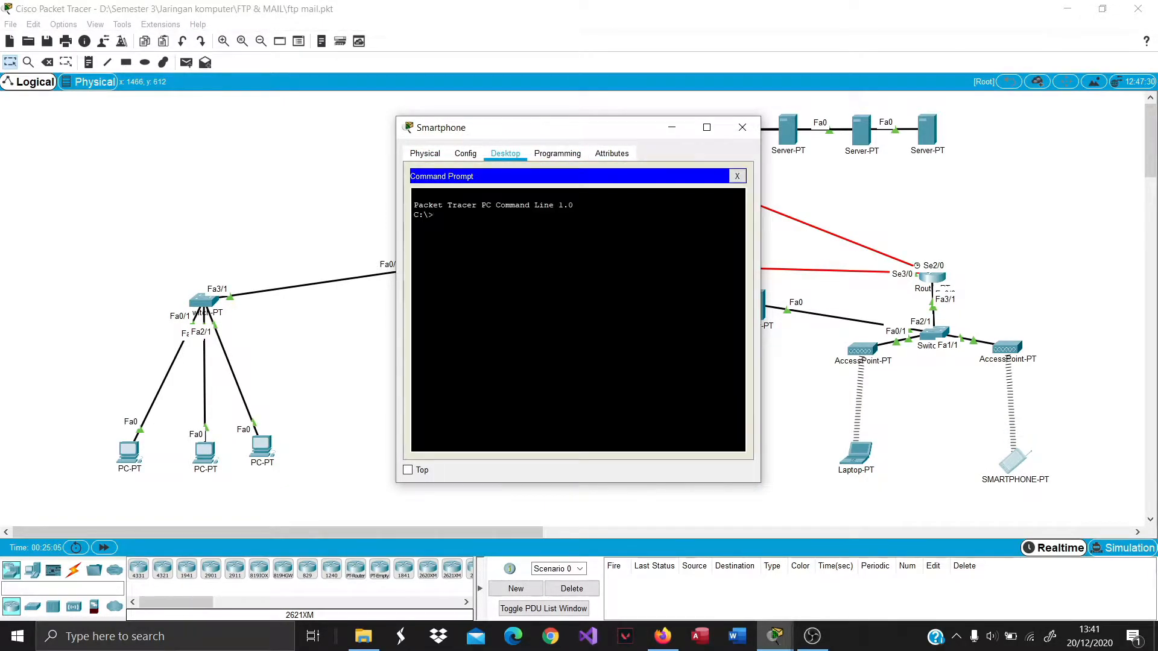
pyautogui.write('ping 43.43.43.2')
pyautogui.press('Return')
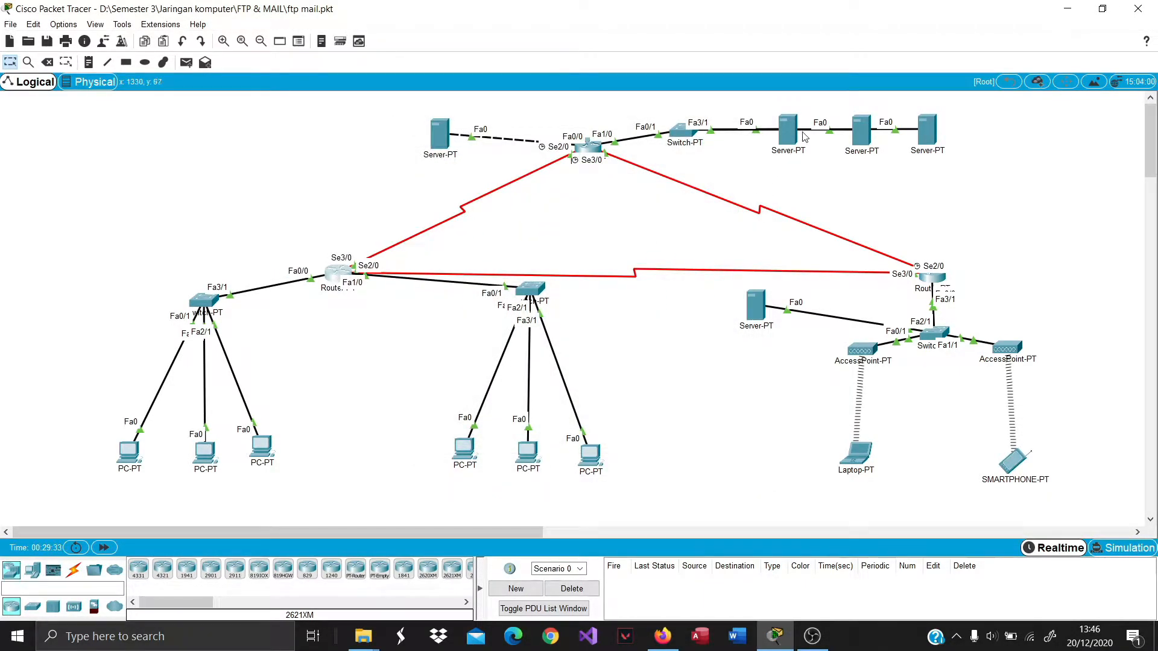
# Add FTP user 'coba' with write, read, delete, rename and list permissions on the FTP server.
pyautogui.click(859, 129)
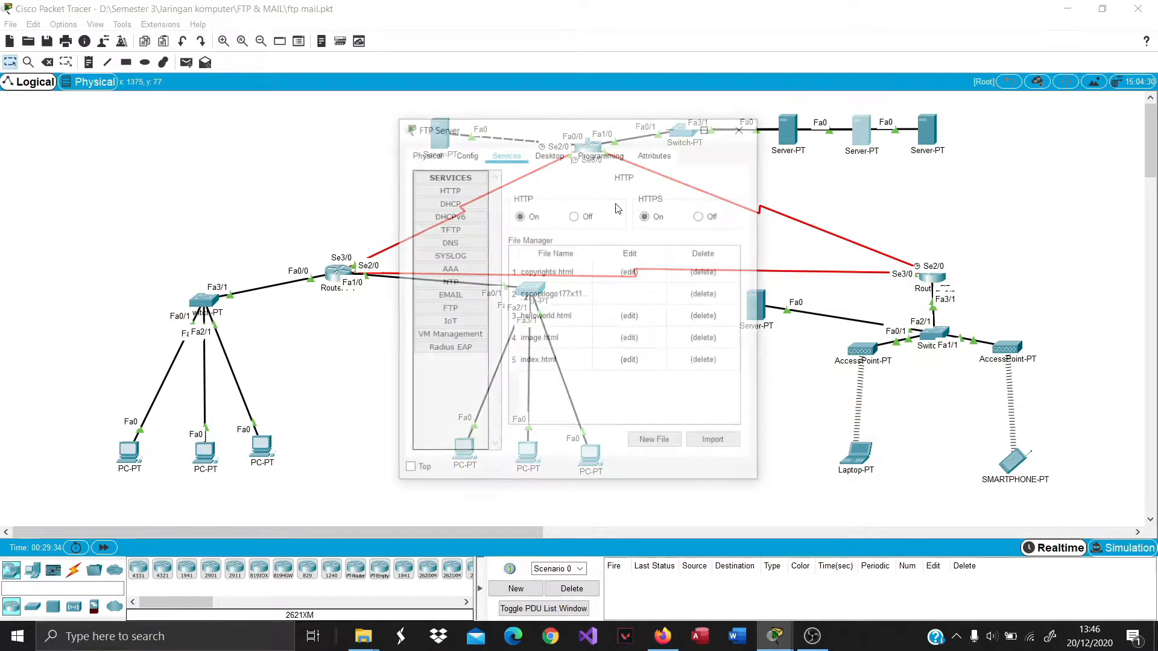
pyautogui.click(447, 308)
pyautogui.click(533, 259)
pyautogui.click(578, 260)
pyautogui.click(620, 261)
pyautogui.click(653, 260)
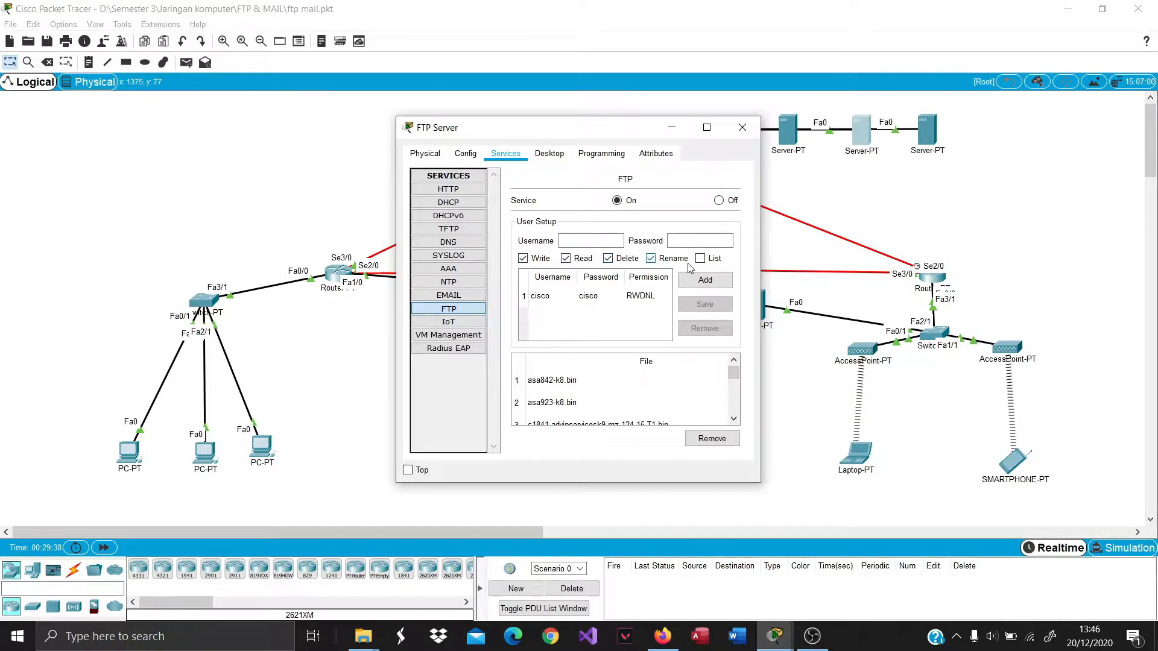
pyautogui.click(705, 259)
pyautogui.click(580, 241)
pyautogui.write('coba')
pyautogui.click(692, 239)
pyautogui.write('coba')
pyautogui.click(702, 281)
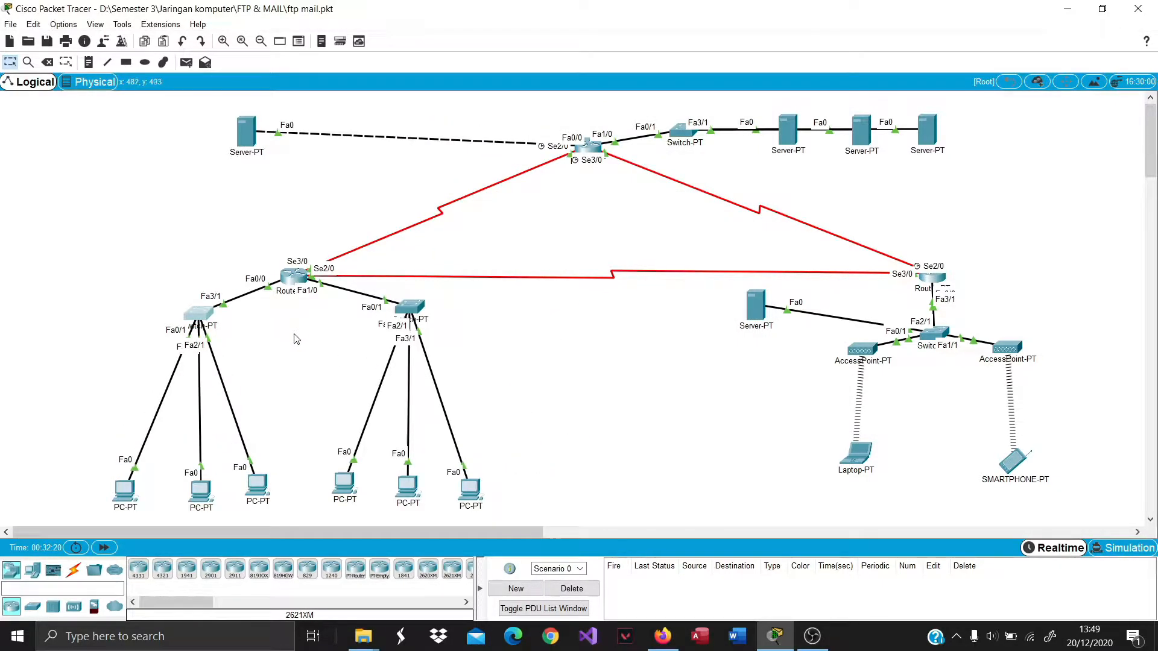
# Save 'ini pesan dari pc 1' in PC1's text editor as the file 'pesan pc 1'.
pyautogui.click(125, 490)
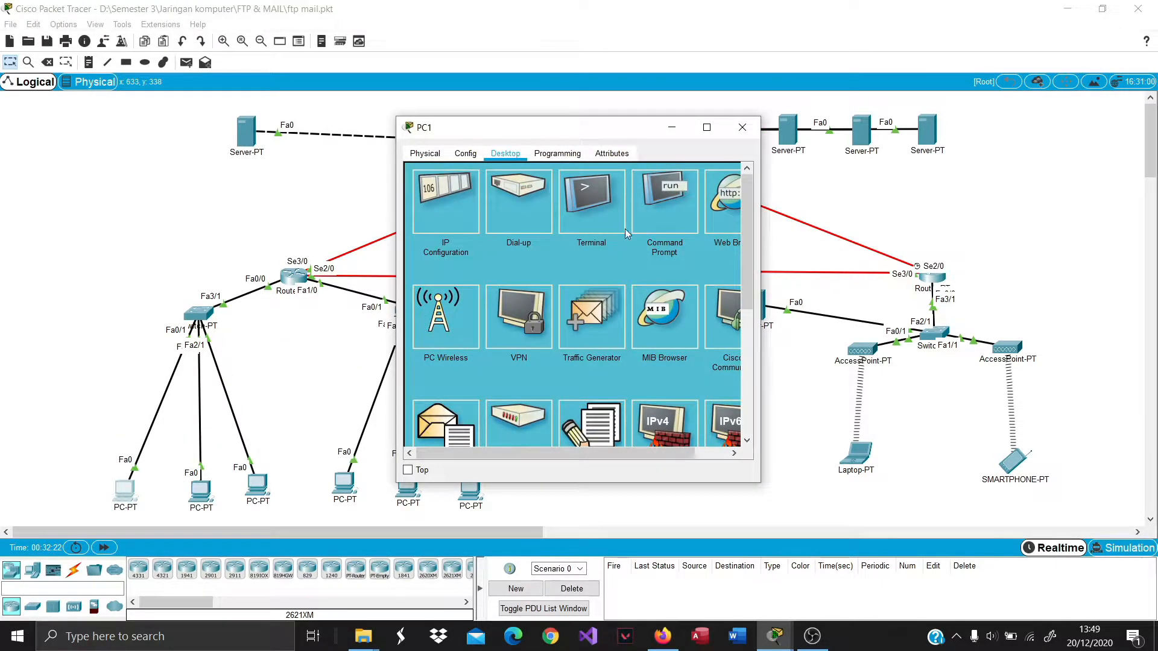
pyautogui.moveTo(760, 214); pyautogui.dragTo(908, 214)
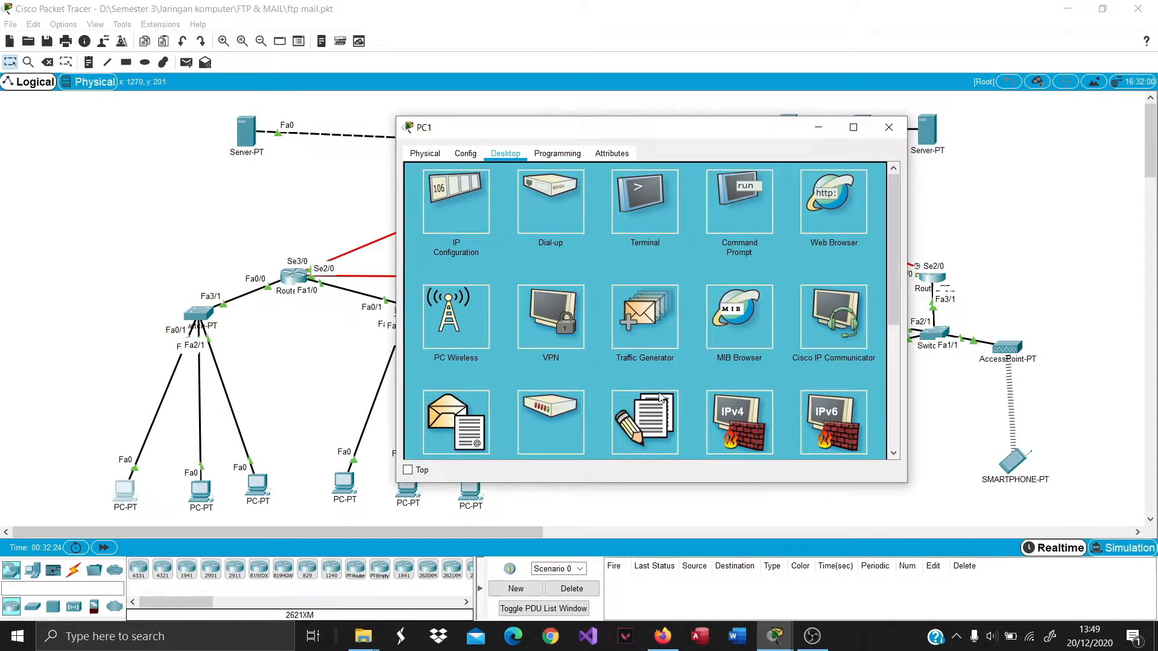
pyautogui.scroll(-1, 583, 360)
pyautogui.click(668, 414)
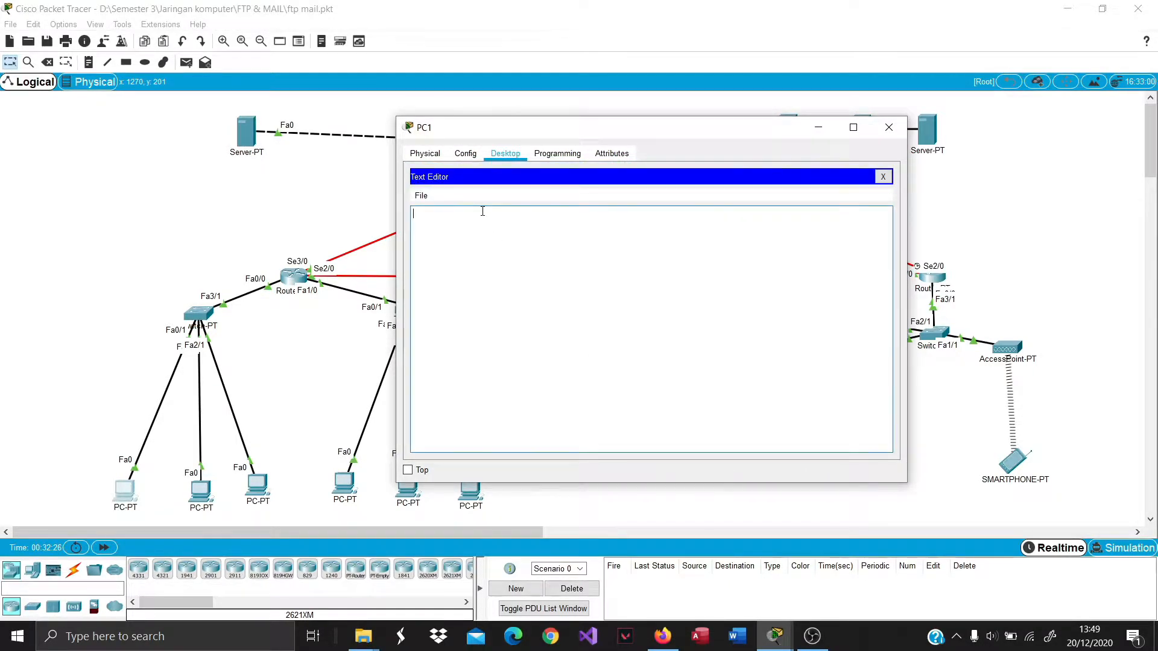
pyautogui.write('ini pesan dari pc 1')
pyautogui.click(420, 195)
pyautogui.click(451, 240)
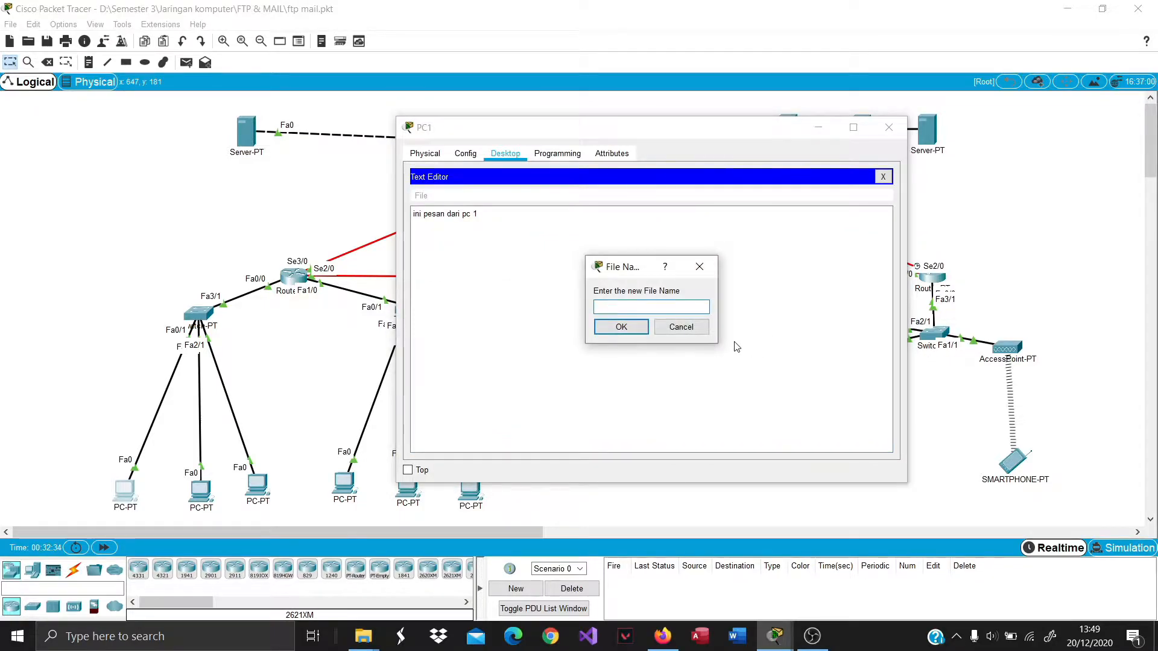
pyautogui.write('pesan pc 1')
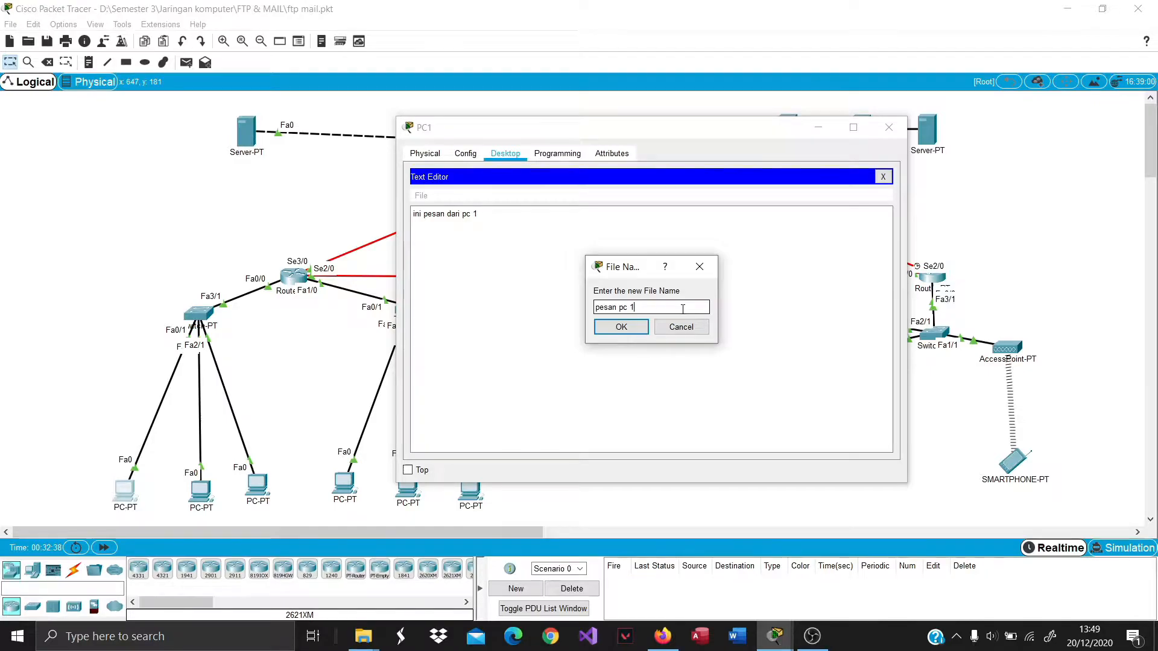
pyautogui.click(621, 327)
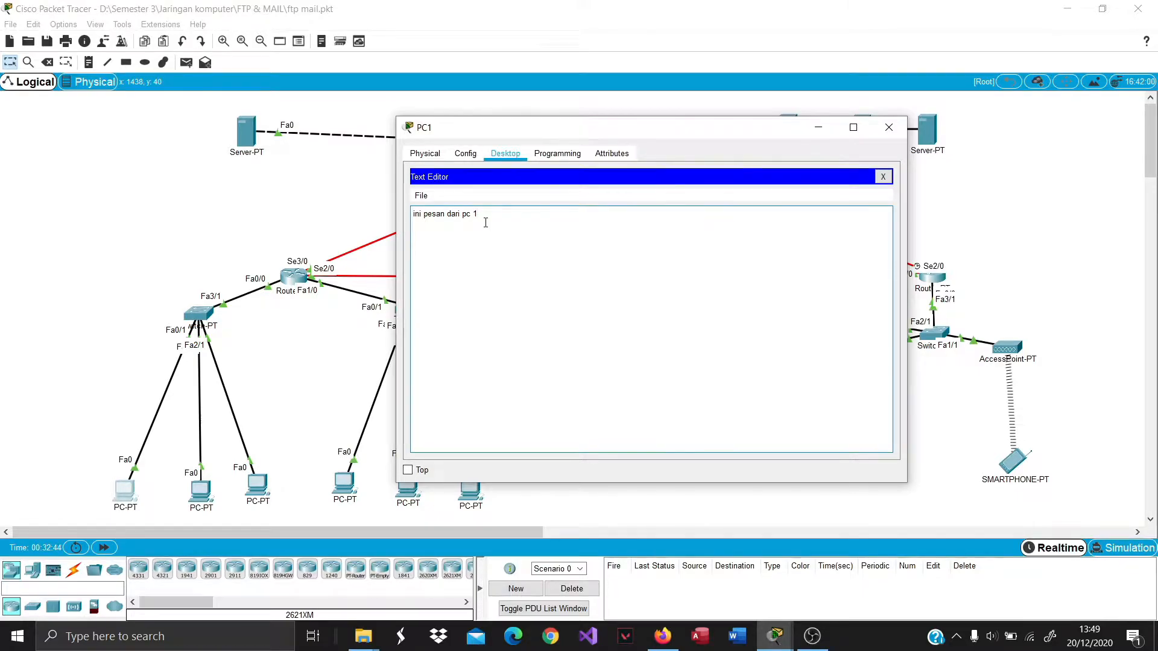
pyautogui.click(888, 126)
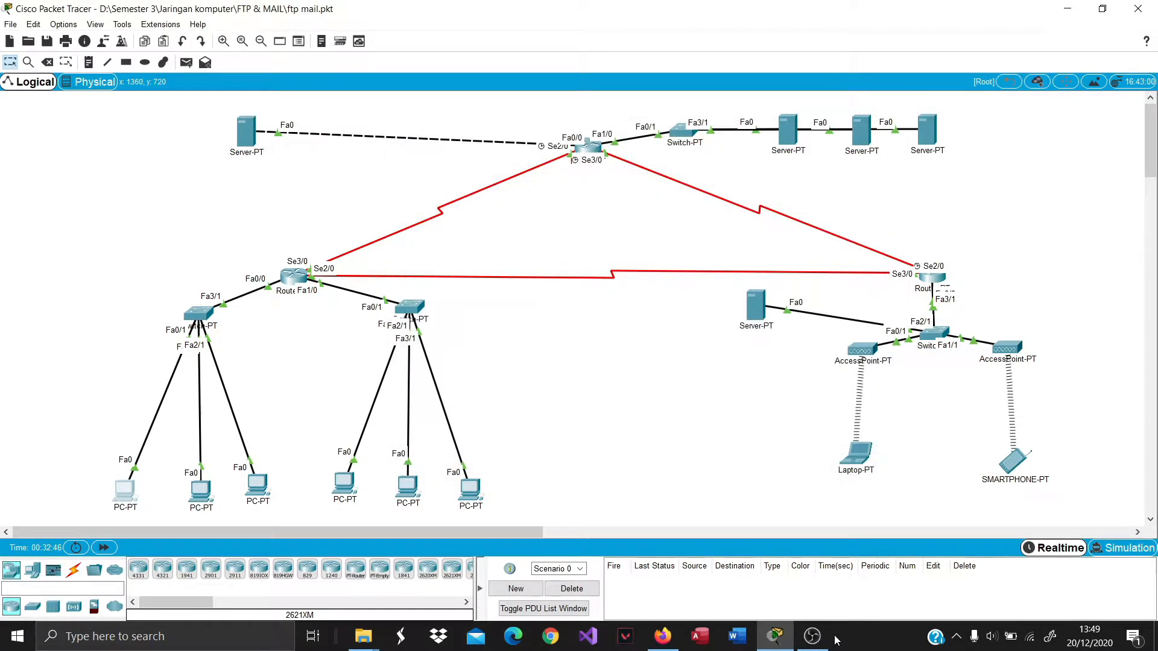
# Run dir on PC1's command prompt to list its local files.
pyautogui.click(120, 494)
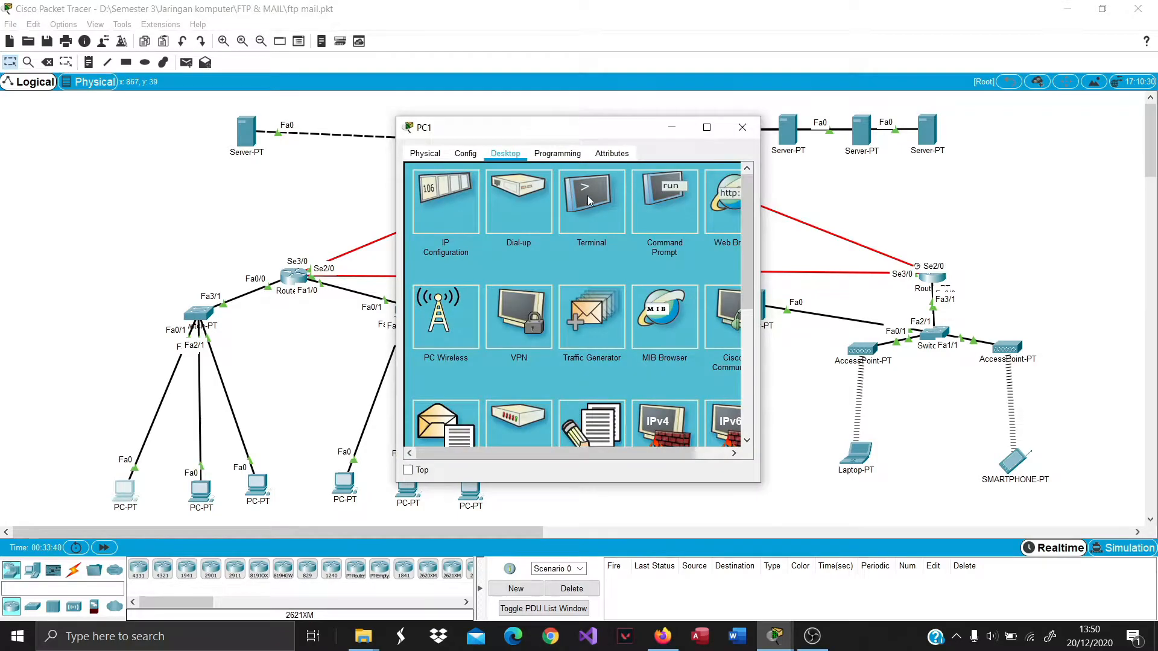
pyautogui.click(661, 222)
pyautogui.write('dir')
pyautogui.press('Return')
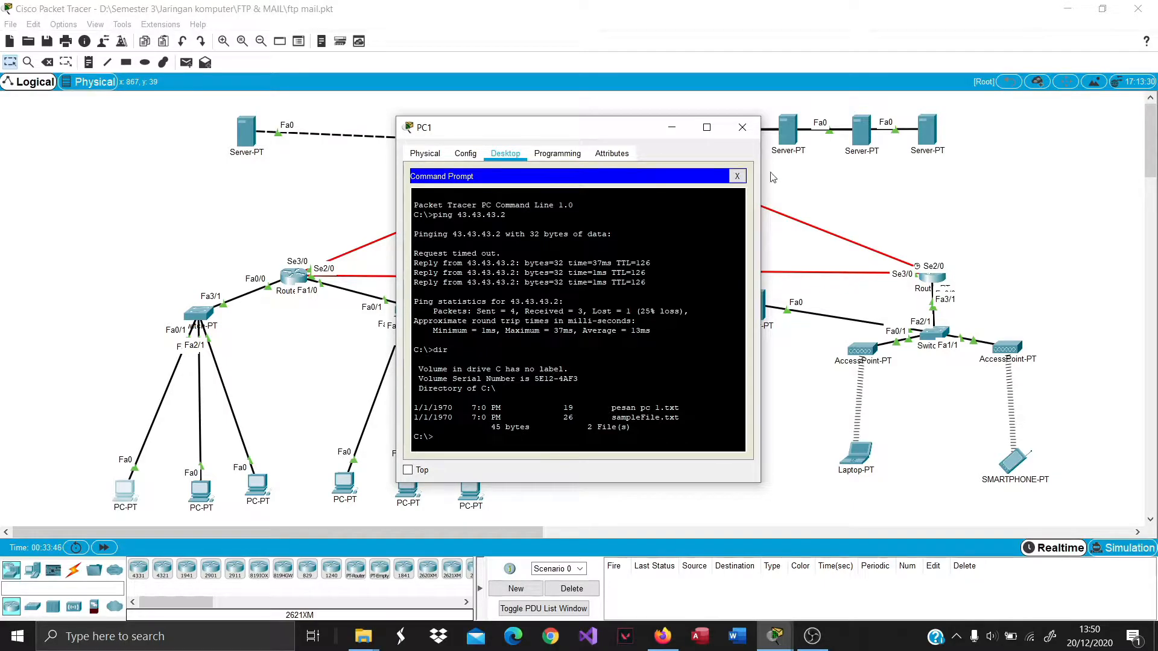
pyautogui.click(744, 121)
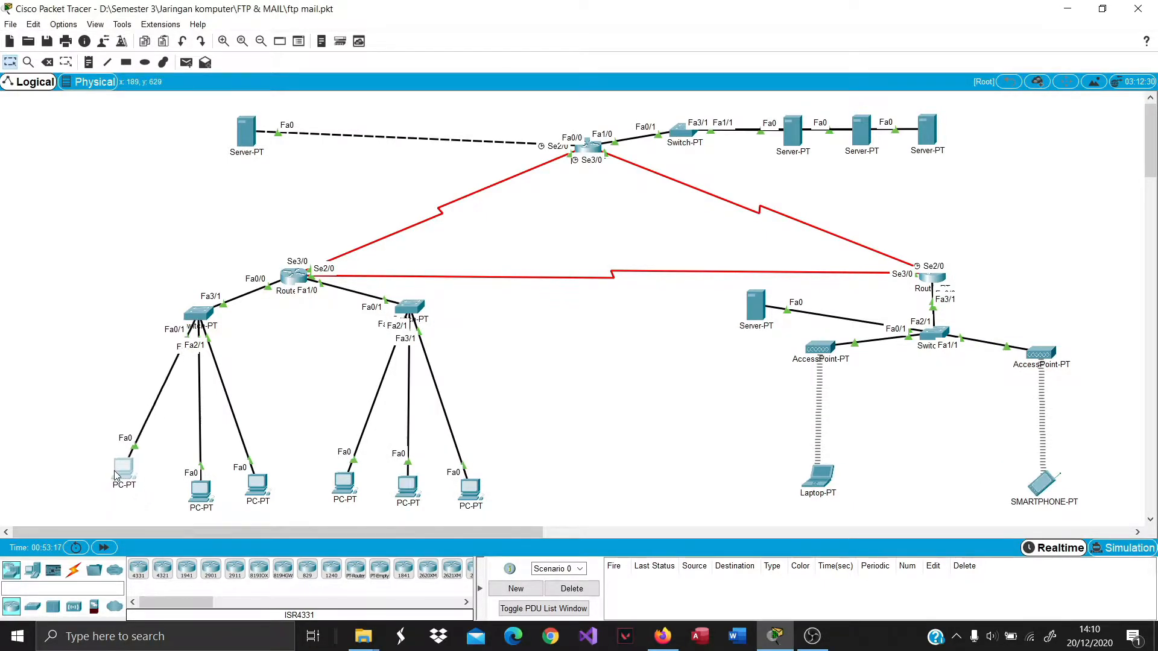
# Type 'ini pesasn dari pc 1' in PC1's text editor and save it as pesan-pc1.
pyautogui.click(114, 470)
pyautogui.scroll(-2, 600, 298)
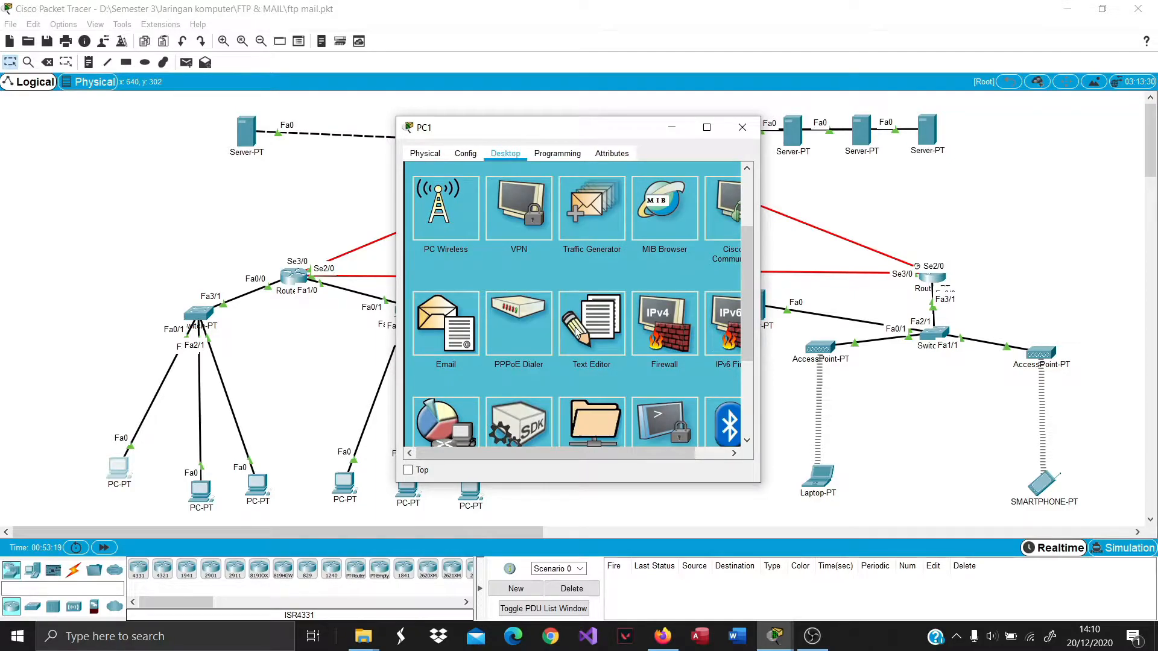
pyautogui.click(579, 325)
pyautogui.click(509, 272)
pyautogui.write('ini pesasn dari pc 1')
pyautogui.press('Return')
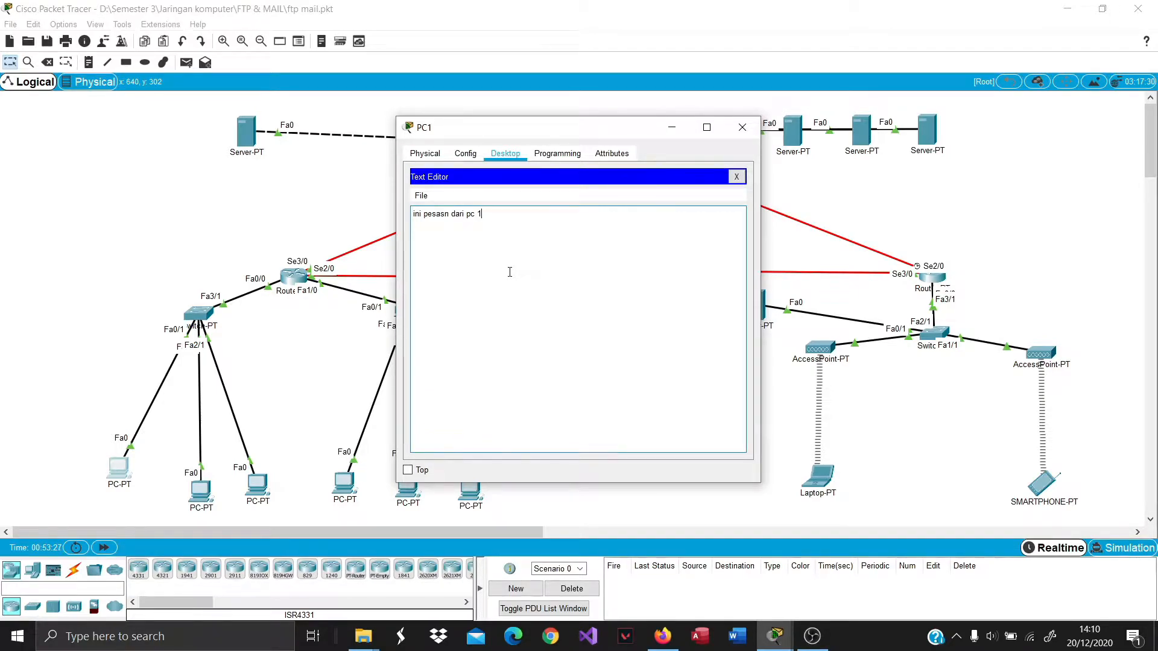
pyautogui.hotkey('ctrl', 's')
pyautogui.write('pea')
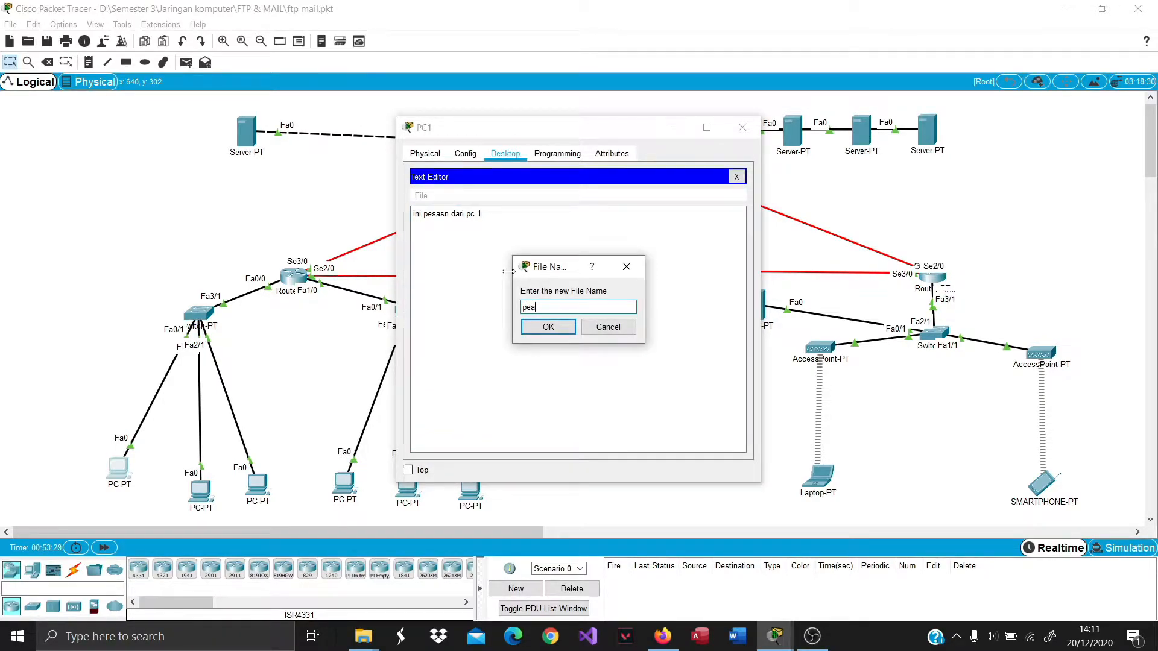
pyautogui.write('san-pc')
pyautogui.click(548, 327)
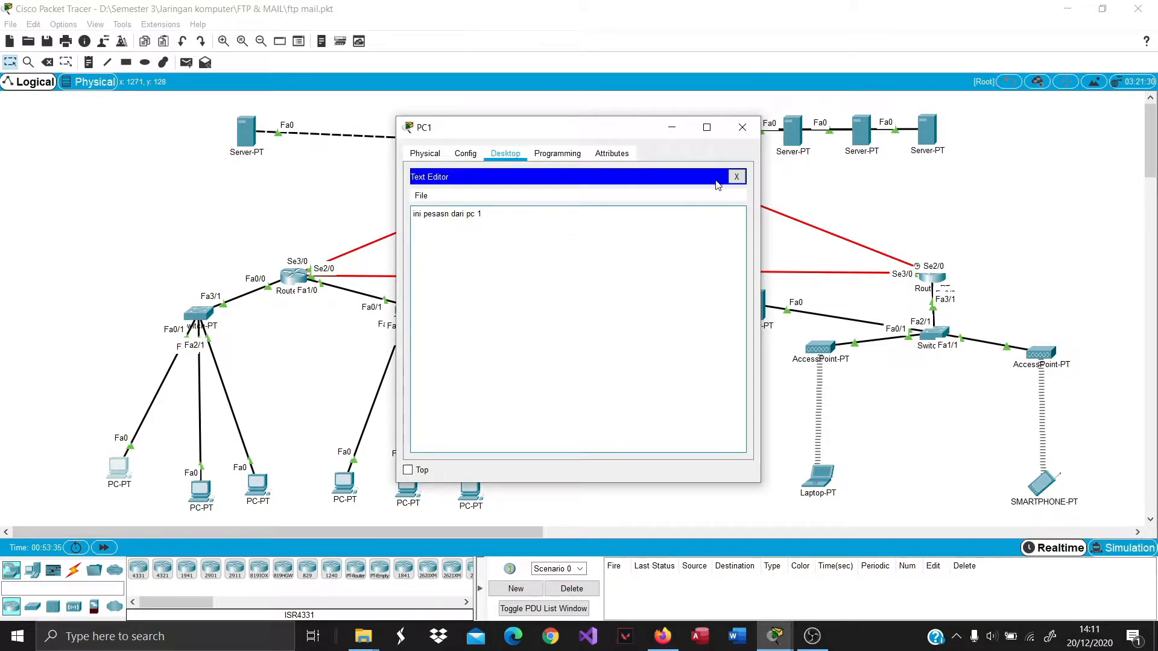
pyautogui.click(737, 176)
# Quit the old FTP session and connect PC1 with ftp 43.43.43.2.
pyautogui.click(708, 220)
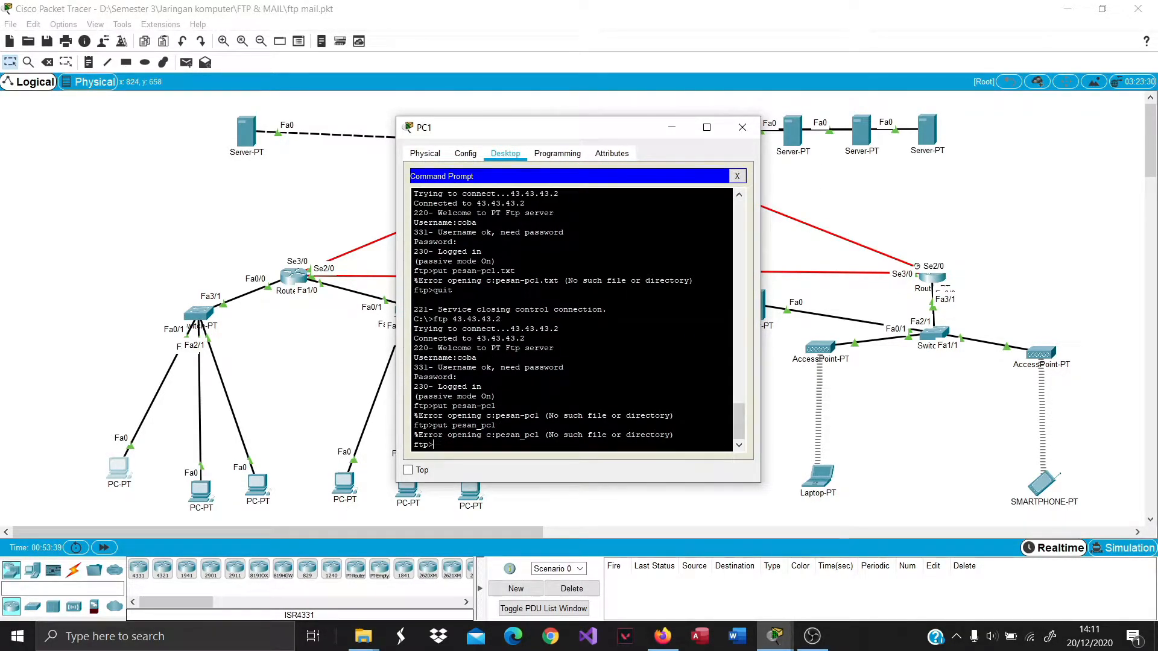
pyautogui.write('quit')
pyautogui.press('Return')
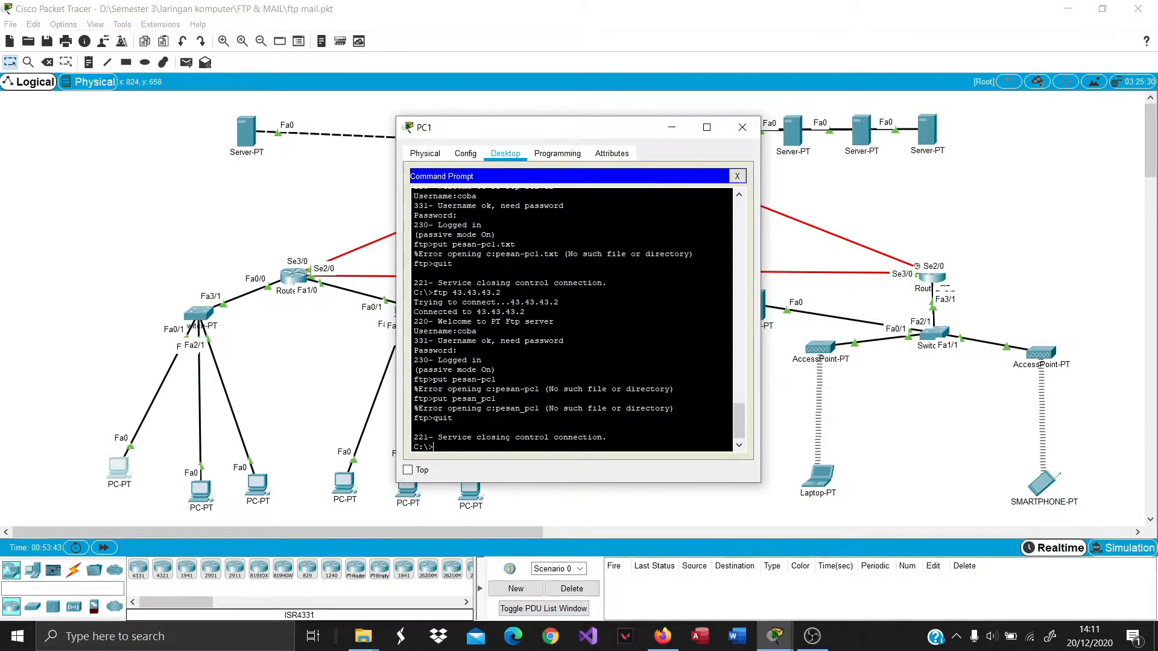
pyautogui.write('ftp 43.43.43.2')
pyautogui.press('Return')
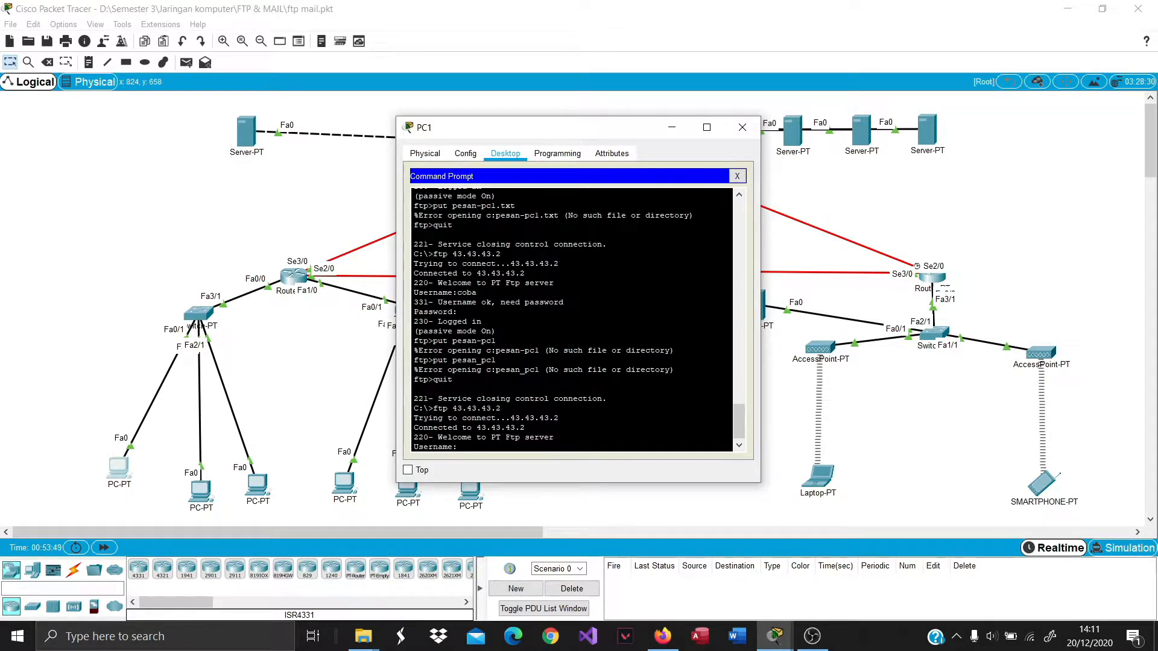
# Log in as coba and upload pesan-pc1.txt with put.
pyautogui.write('coba')
pyautogui.press('Return')
pyautogui.press('Return')
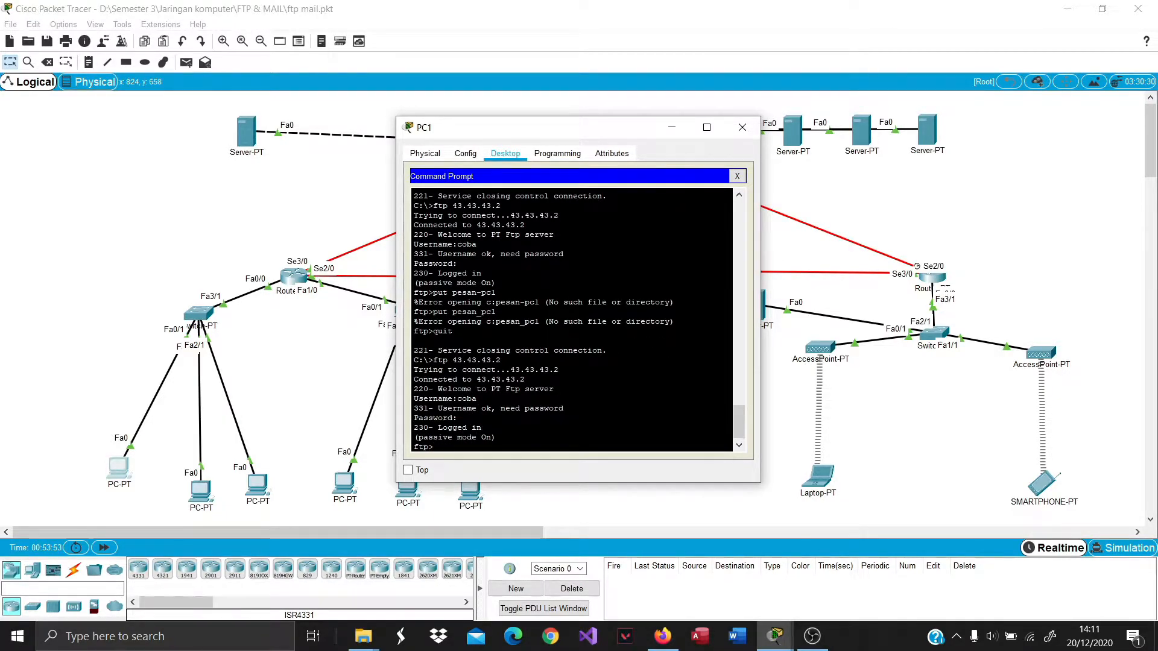
pyautogui.write('put pesan-')
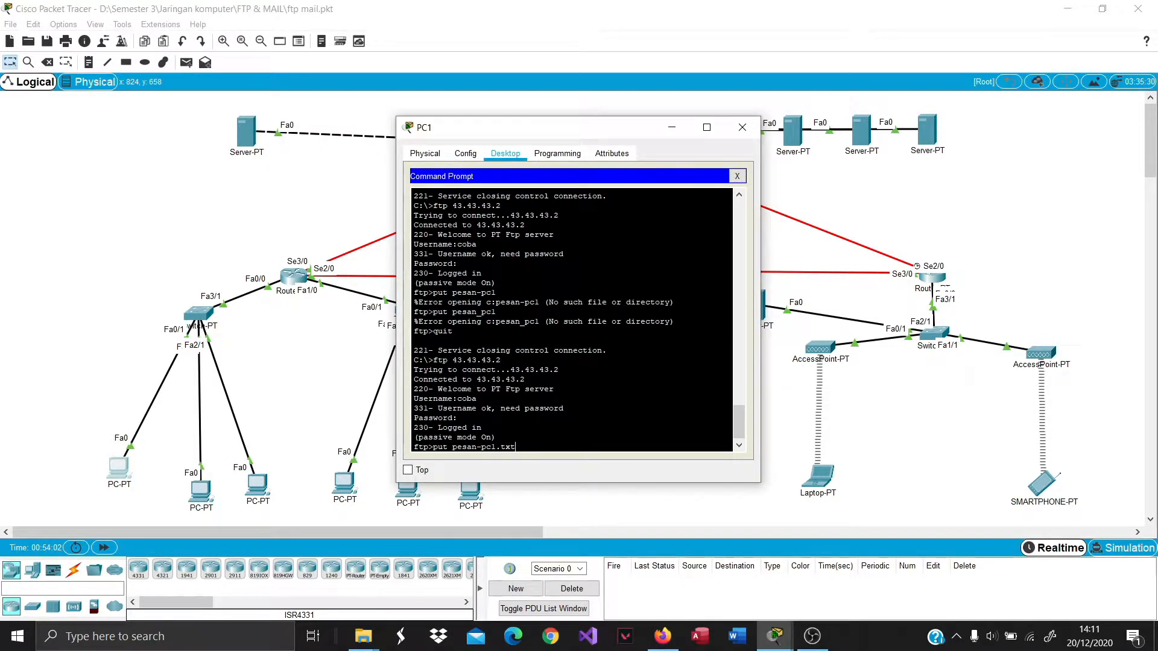
pyautogui.write('pcl.txt')
pyautogui.press('Return')
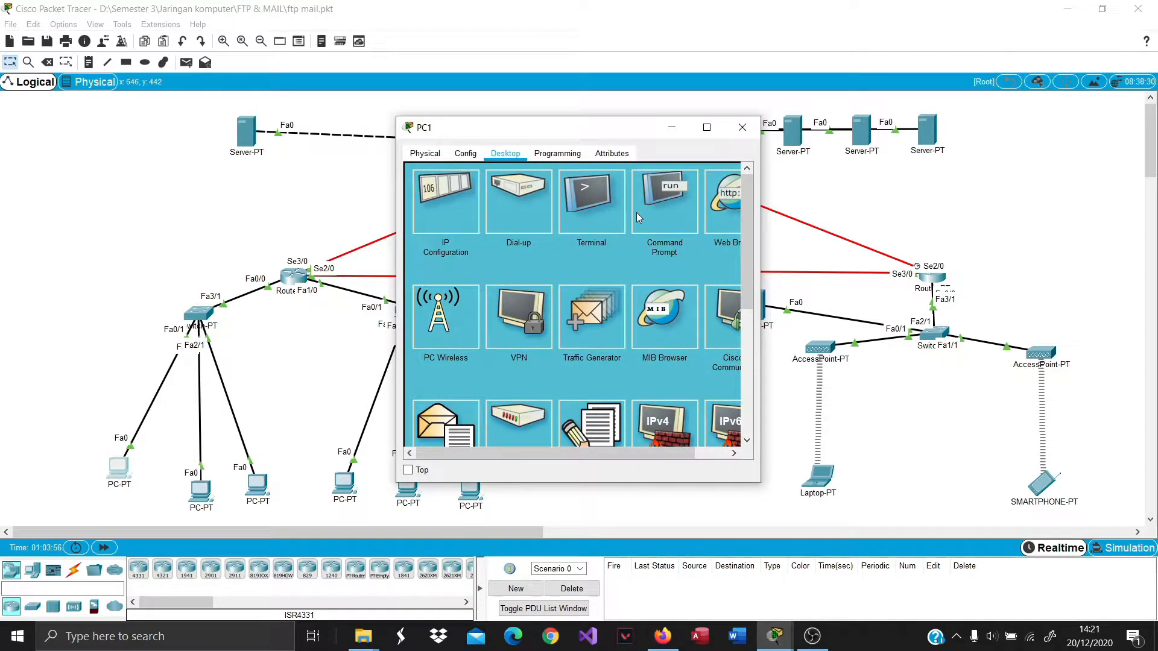
# List the server's files with dir and download pesan-pc1.txt to PC1 using get.
pyautogui.write('get pesan-pcl')
pyautogui.press('Return')
pyautogui.write('put pesan-pcl.txt')
pyautogui.press('Return')
pyautogui.write('dir')
pyautogui.press('Return')
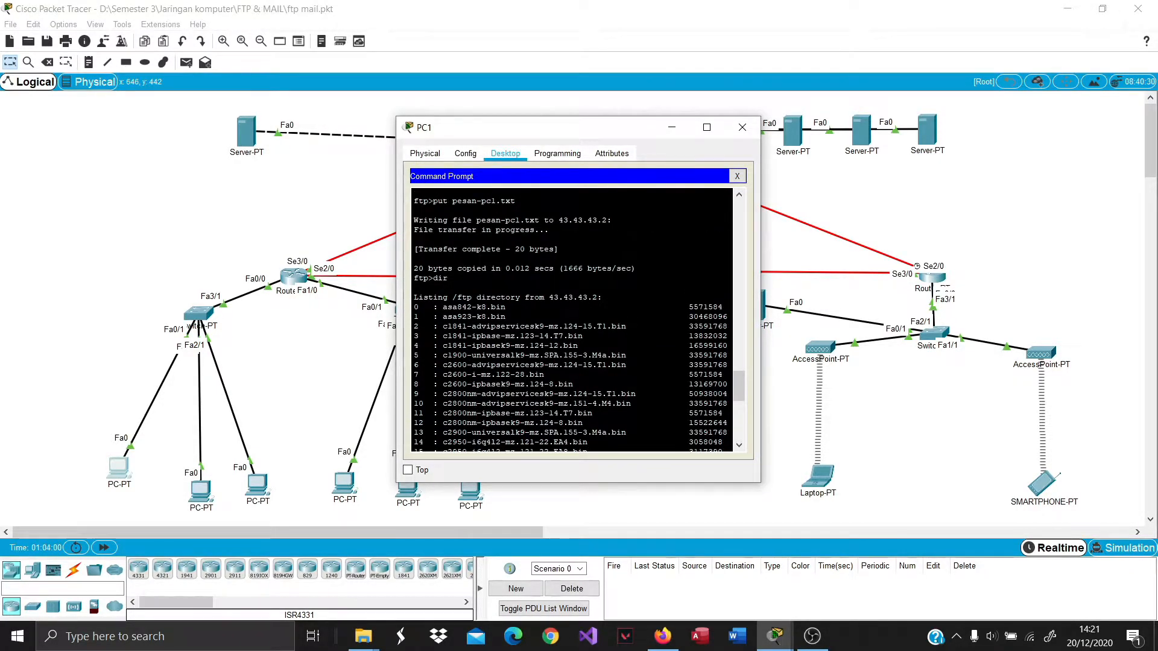
pyautogui.write('get pesan-pcl')
pyautogui.press('Return')
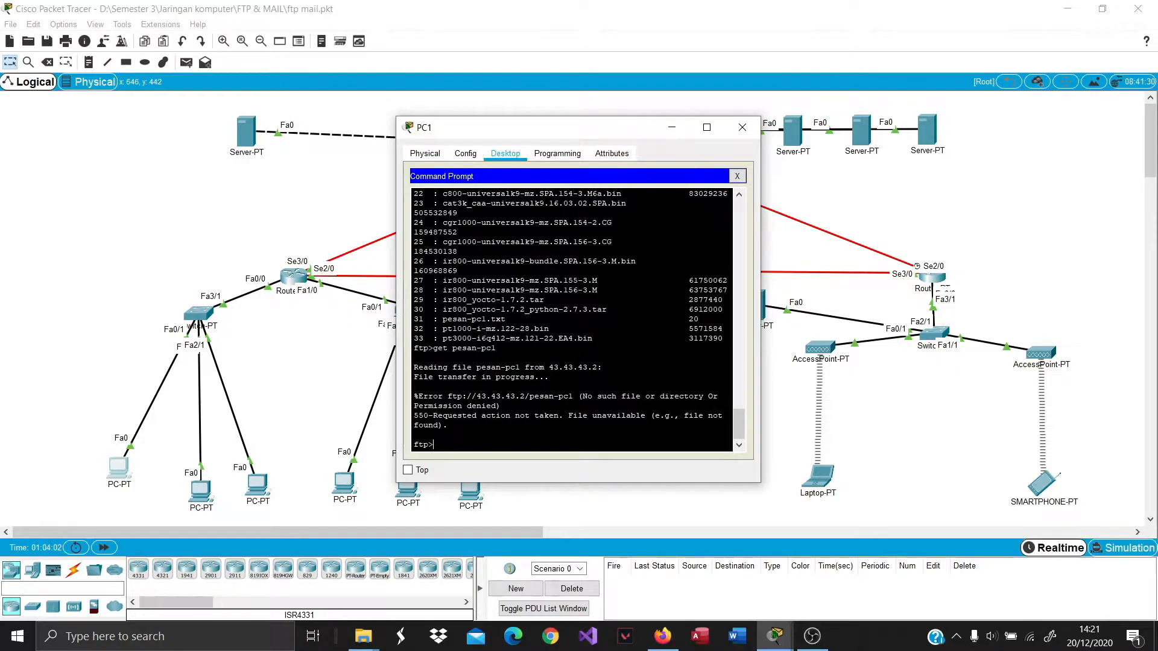
pyautogui.write('dir')
pyautogui.press('Return')
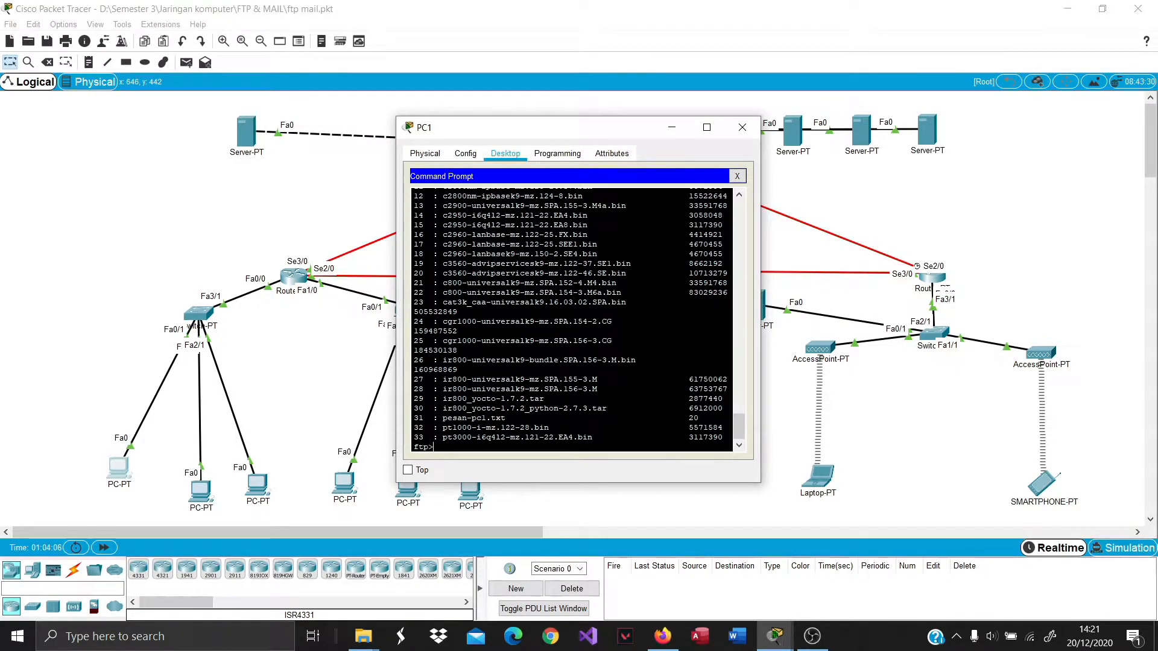
pyautogui.write('get pesan-pcl.txt')
pyautogui.press('Return')
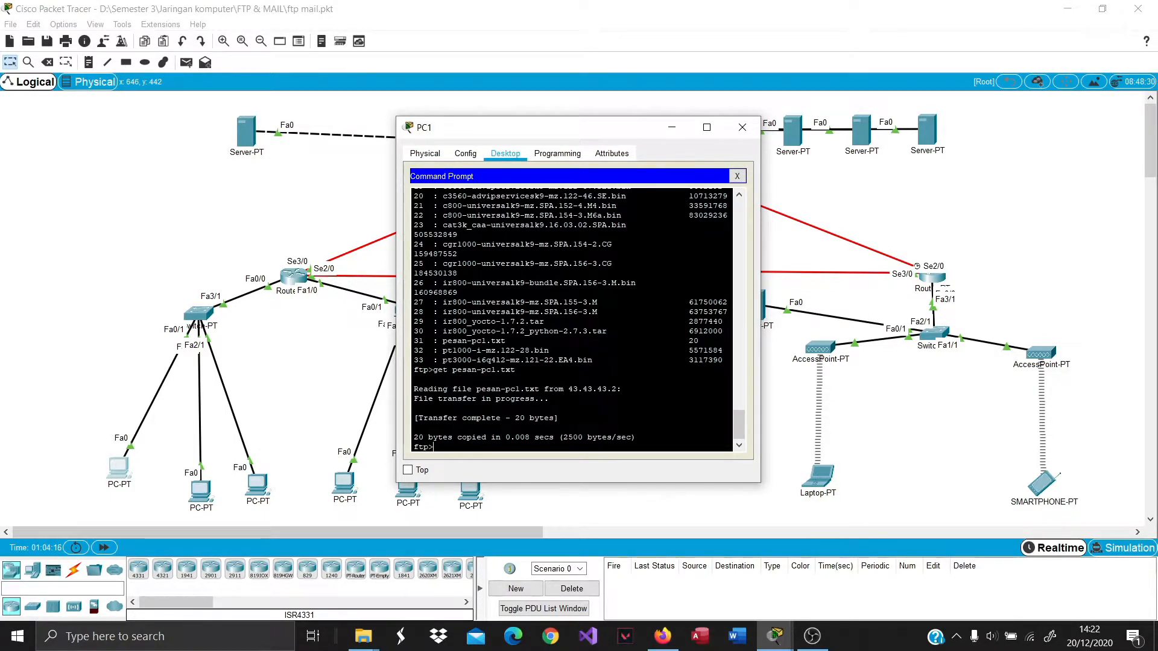
# Open pesan-pc1.txt in PC1's text editor, showing 'ini pesasn dari pc 1'.
pyautogui.click(737, 175)
pyautogui.scroll(-3, 653, 327)
pyautogui.click(567, 385)
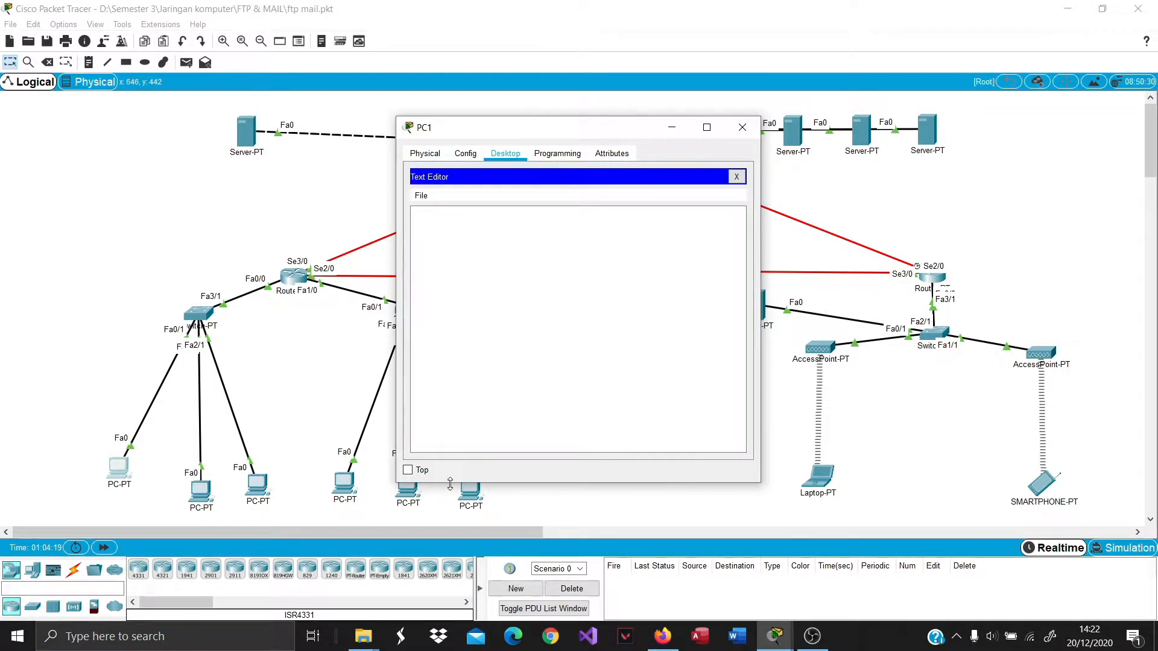
pyautogui.click(421, 195)
pyautogui.click(429, 209)
pyautogui.click(421, 196)
pyautogui.click(433, 226)
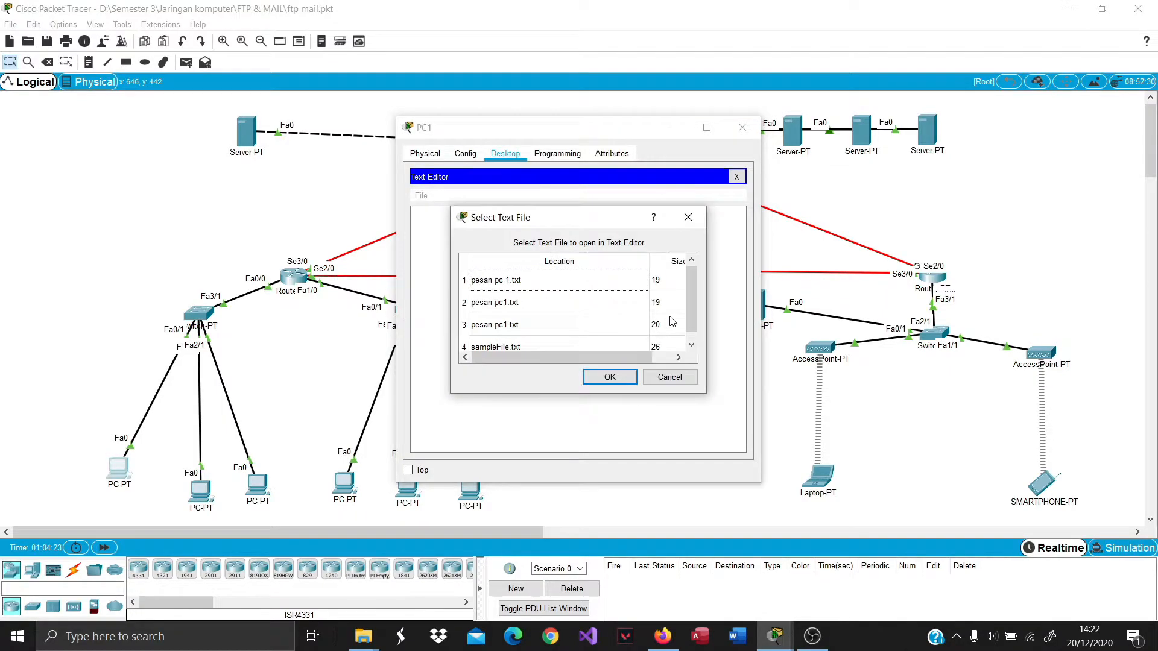
pyautogui.click(538, 321)
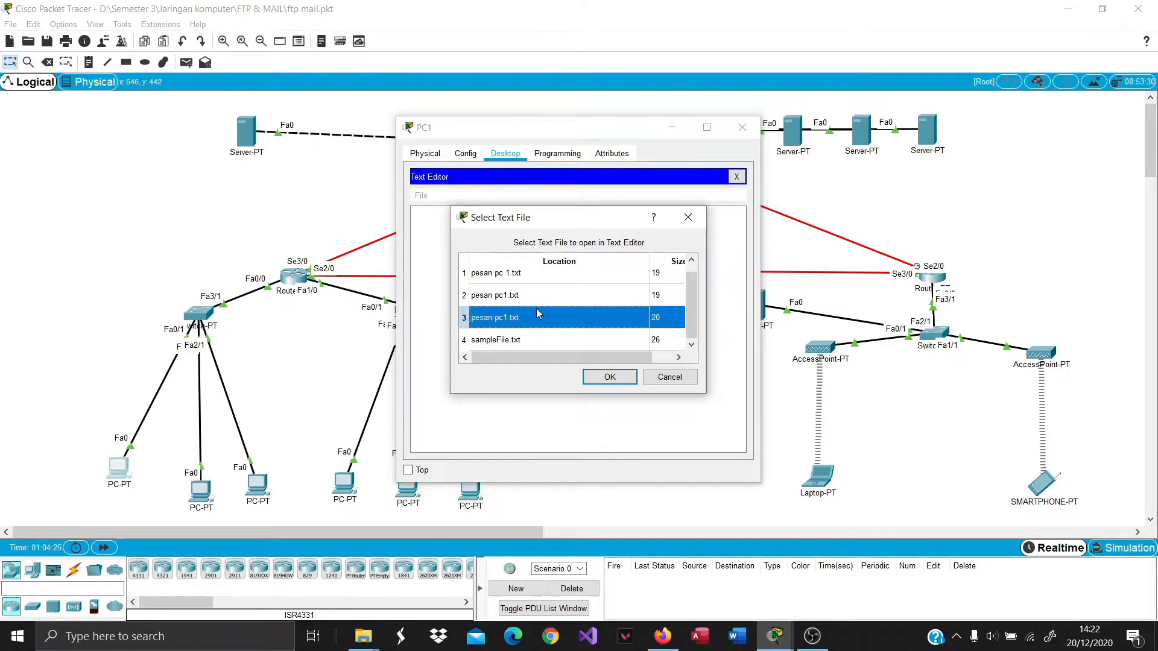
pyautogui.click(609, 379)
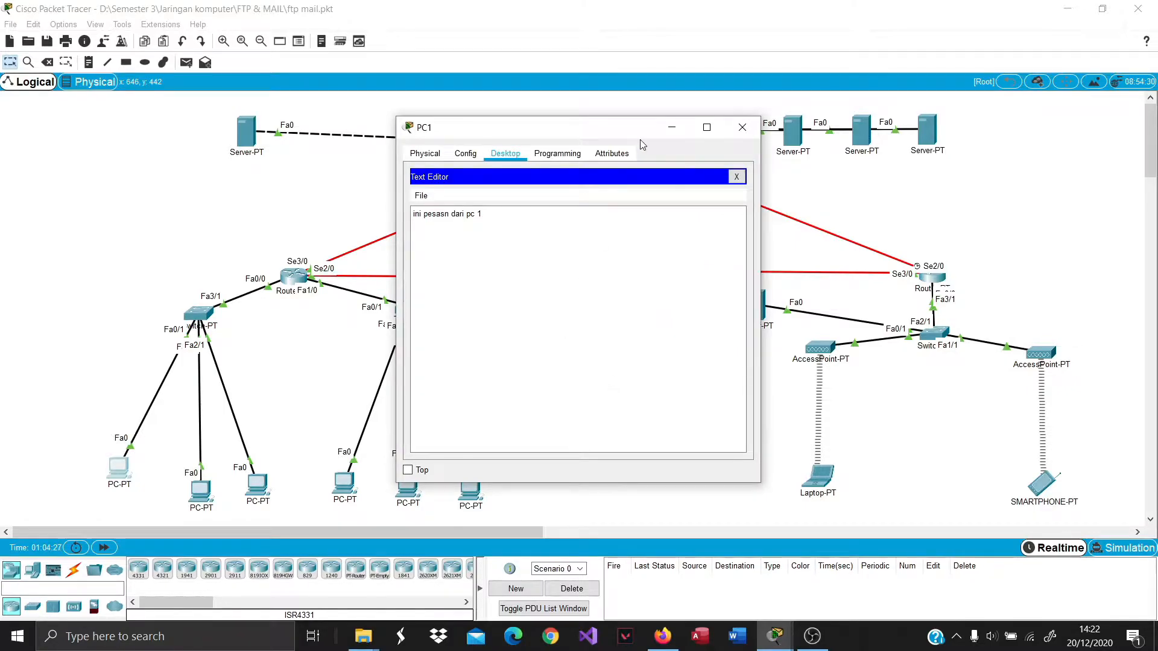
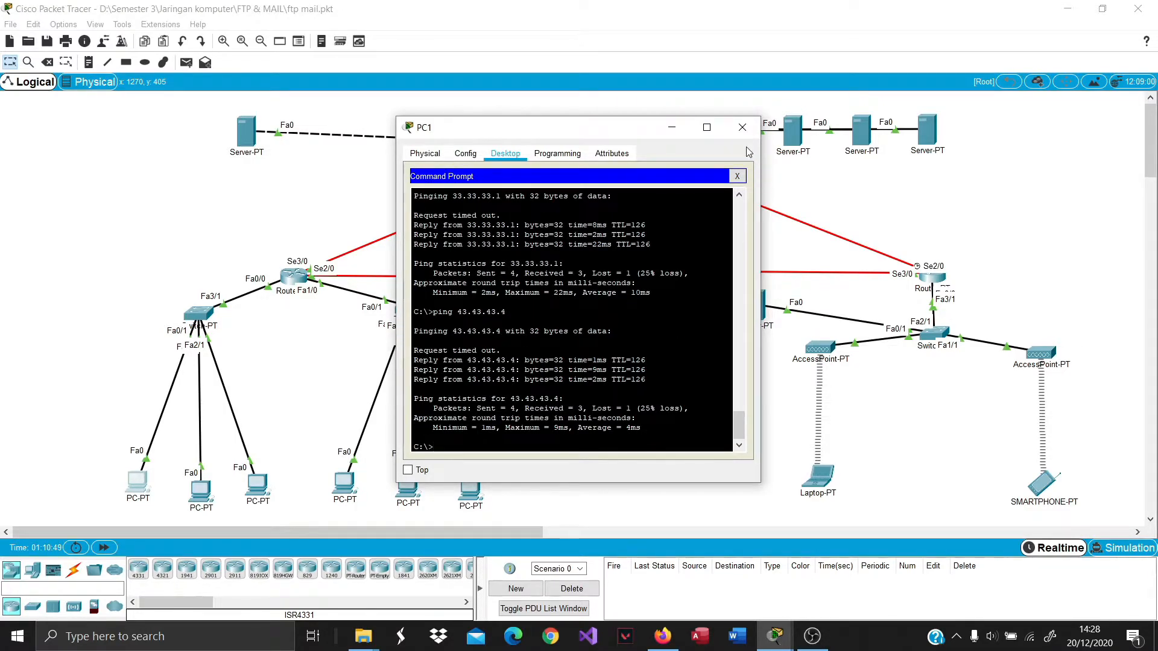
# From PC4's command prompt, ping 33.33.33.1 and get replies with 0% loss.
pyautogui.click(742, 127)
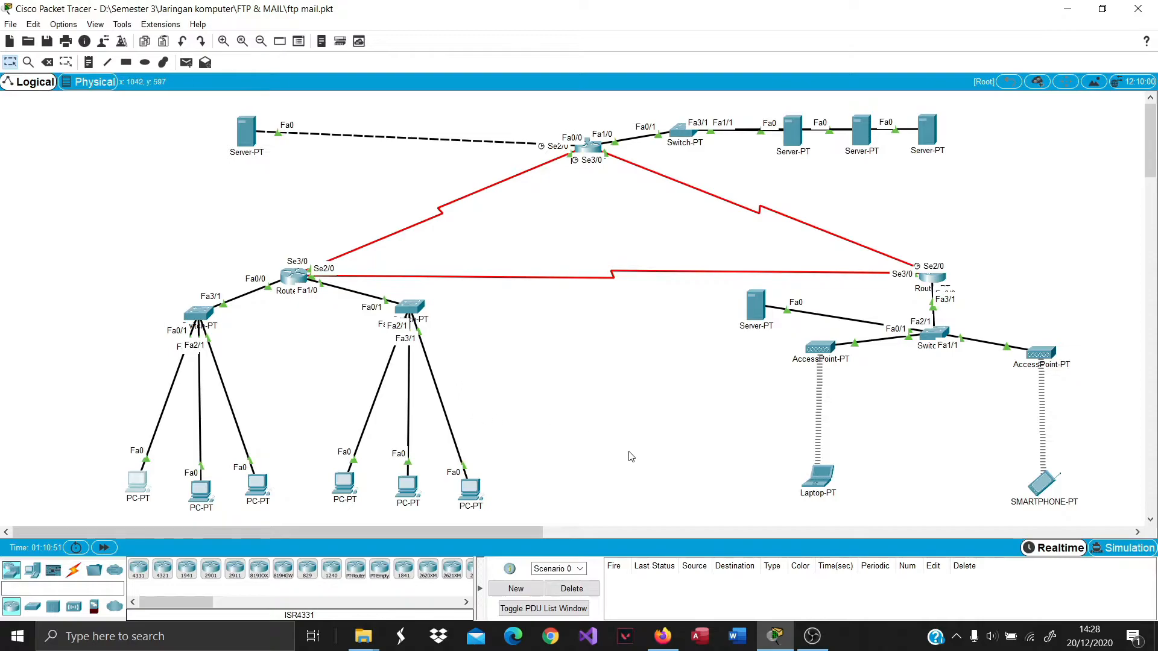
pyautogui.click(344, 483)
pyautogui.click(632, 228)
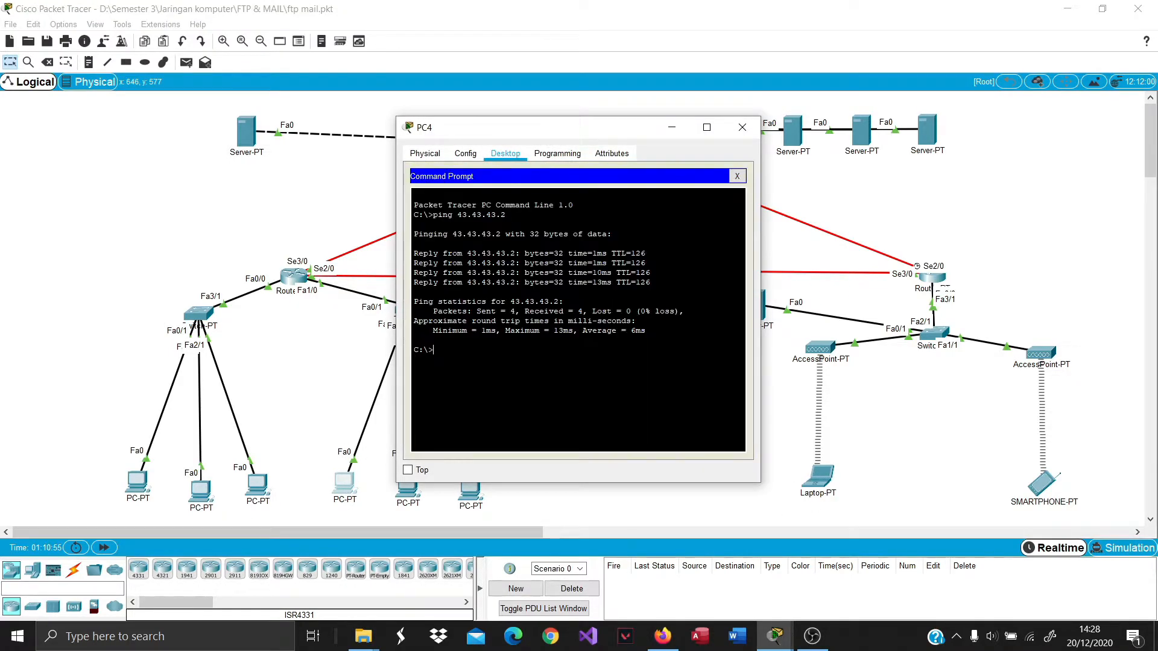
pyautogui.write('ping 33.33.33.1')
pyautogui.press('Return')
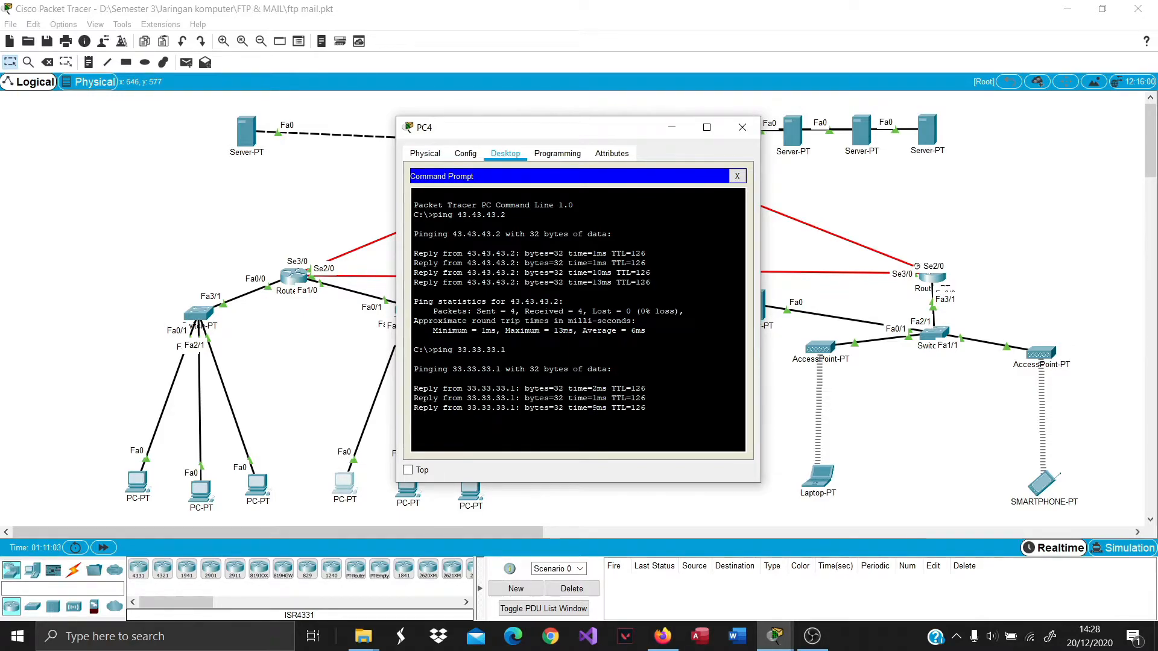
# Ping 43.43.43.4 from PC4 with no packet loss, then close PC4's window.
pyautogui.write('pin')
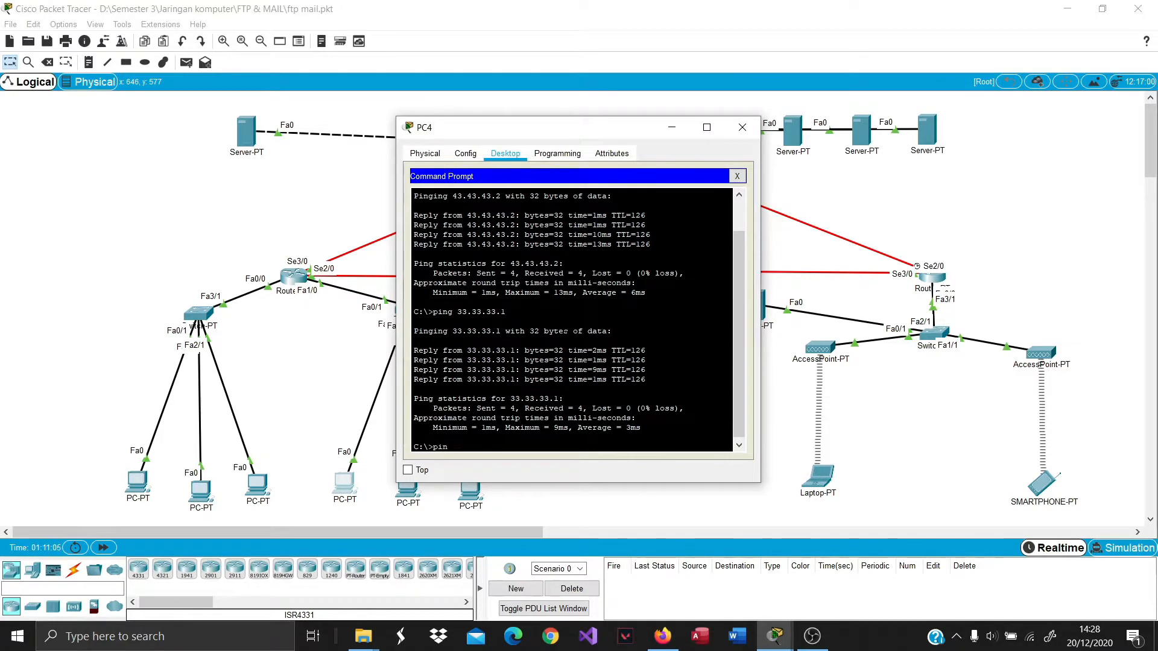
pyautogui.write('g 43.43.43.4')
pyautogui.press('Return')
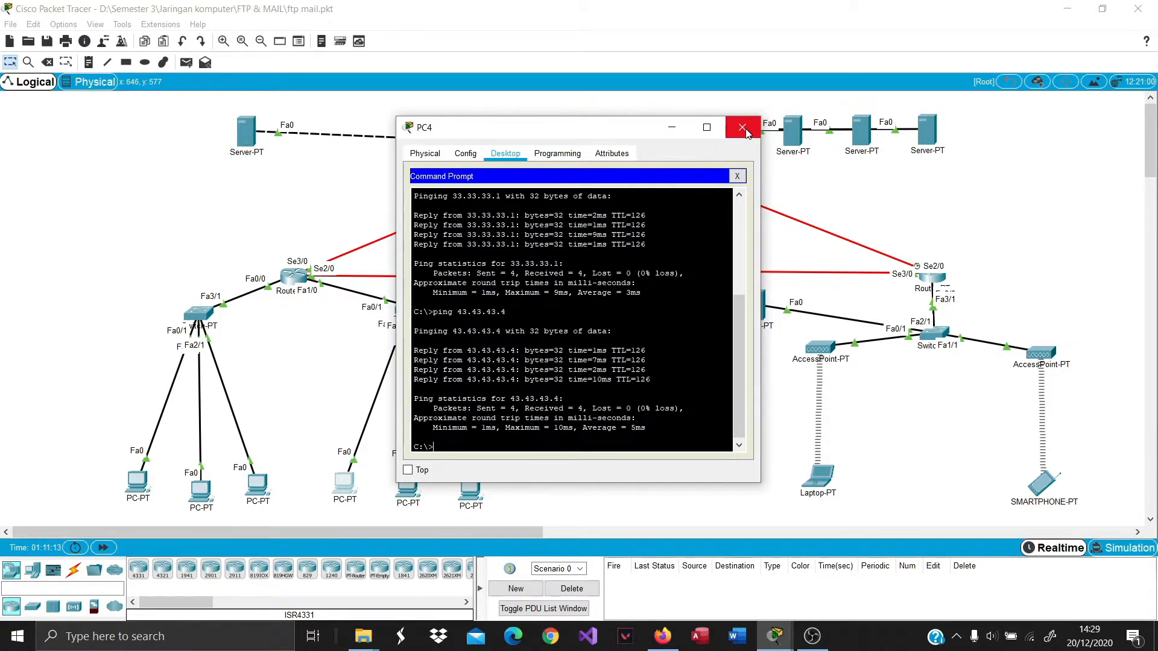
pyautogui.click(743, 128)
# On the Laptop's command prompt, run ping 33.33.33.1 and then ping 43.43.43.4.
pyautogui.click(817, 476)
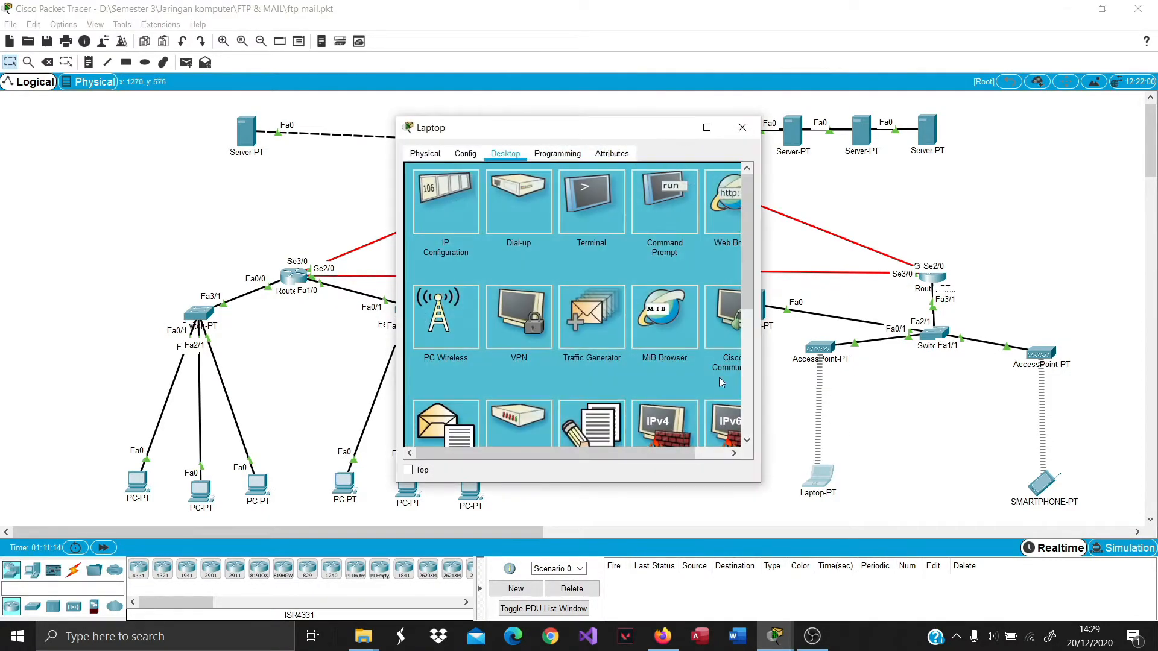
pyautogui.click(652, 209)
pyautogui.write('ping ')
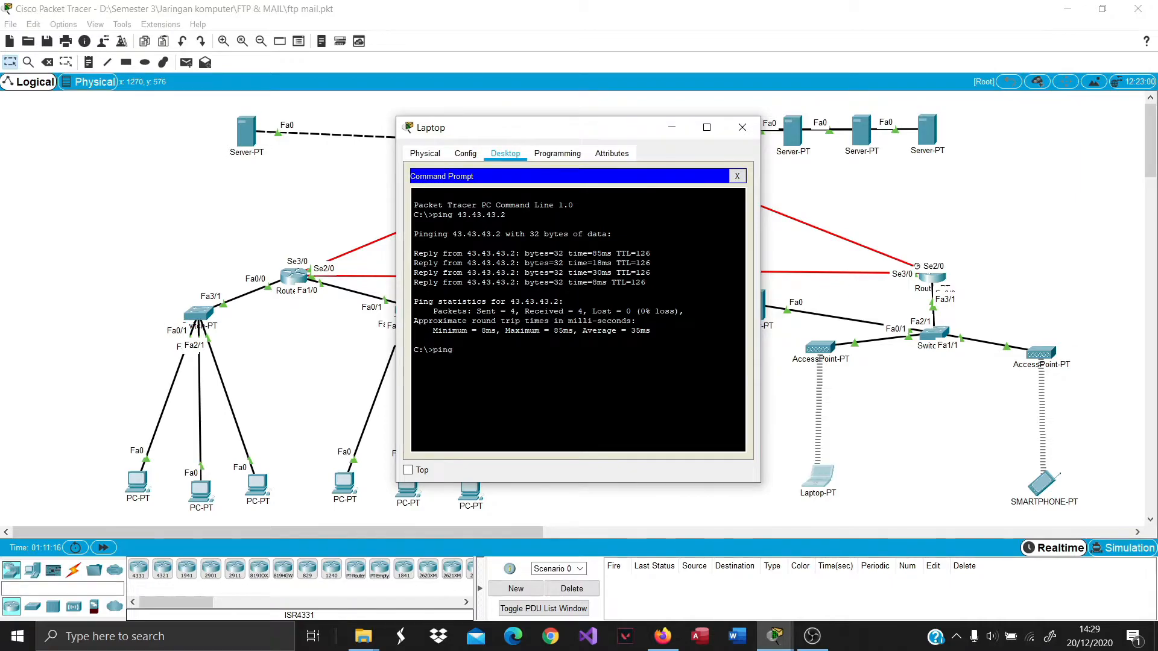
pyautogui.write('33.33.33.1')
pyautogui.press('Return')
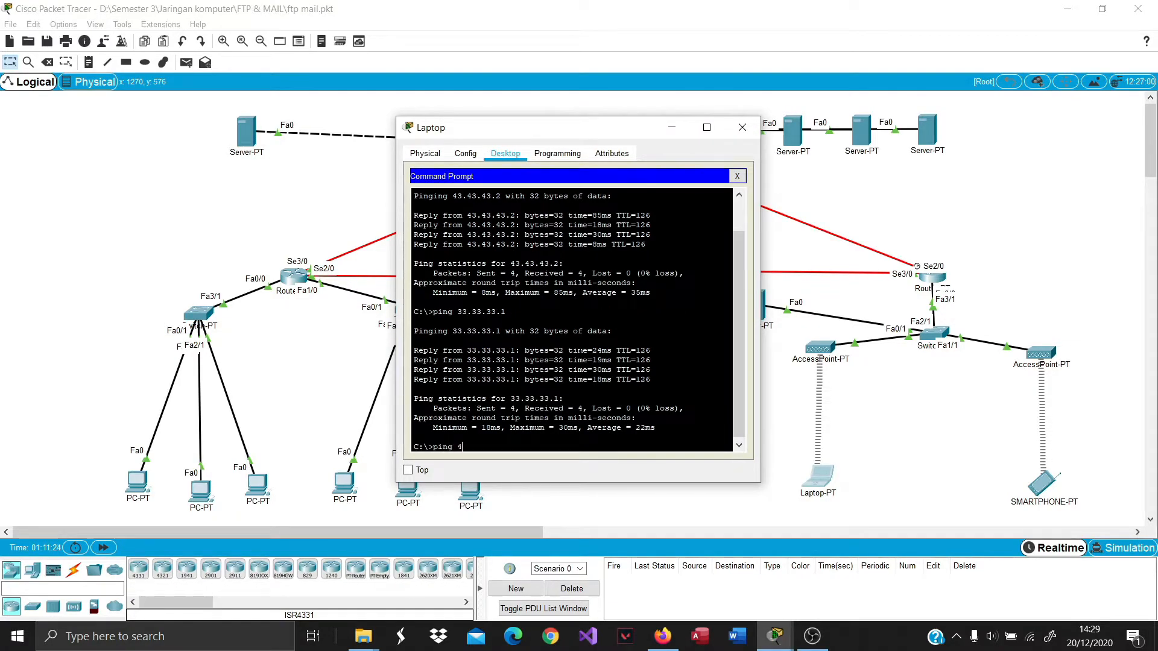
pyautogui.write('ping 43.434.43.4')
pyautogui.press('Return')
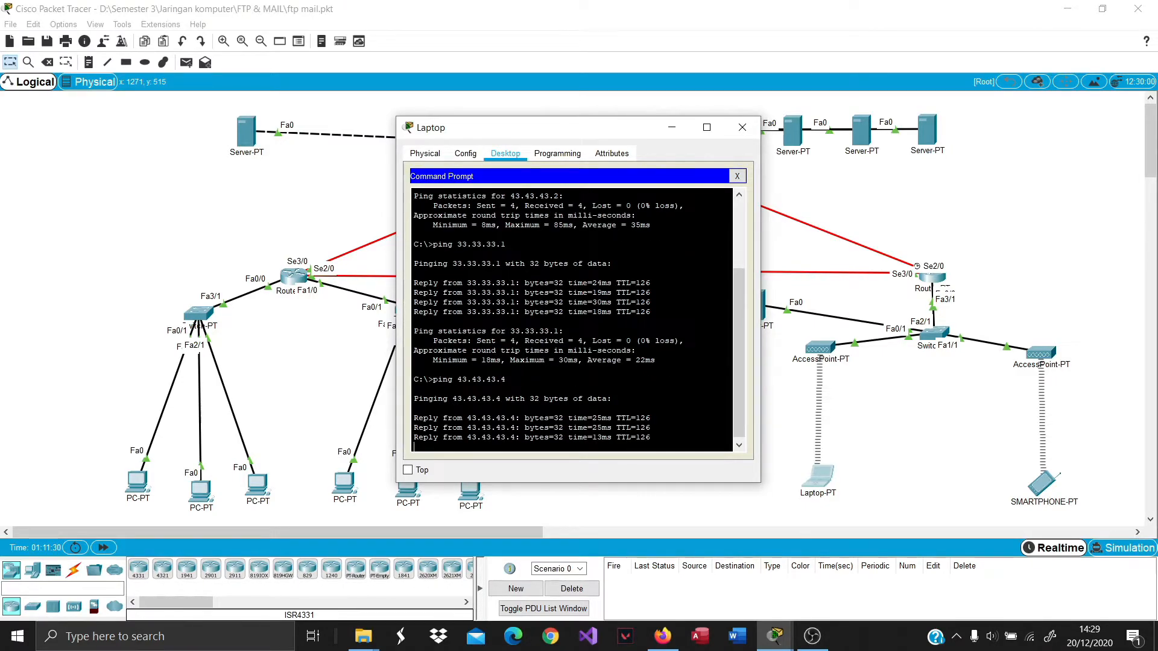
# From the Smartphone's command prompt, ping 33.33.33.1 successfully.
pyautogui.click(742, 127)
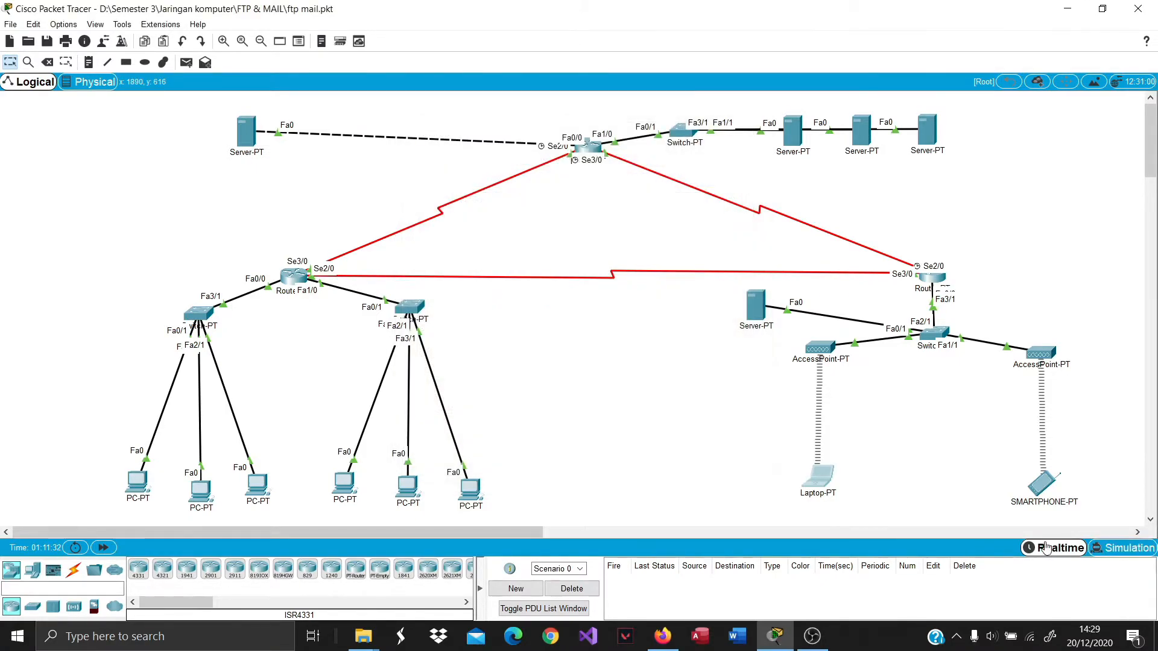
pyautogui.click(1042, 481)
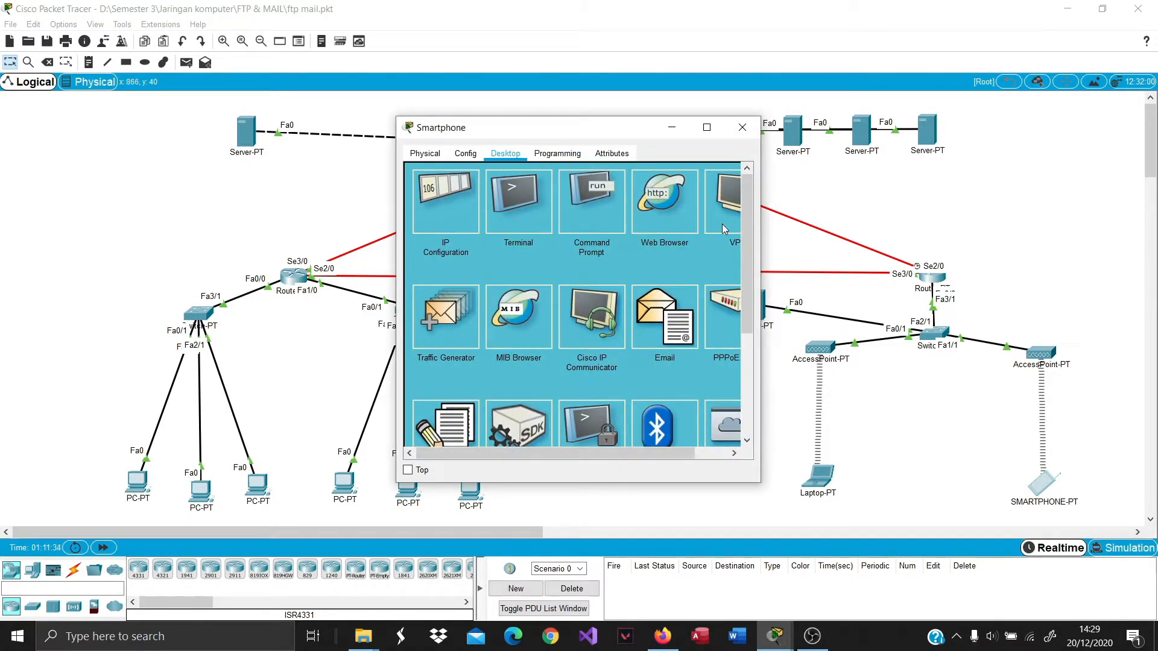
pyautogui.click(592, 208)
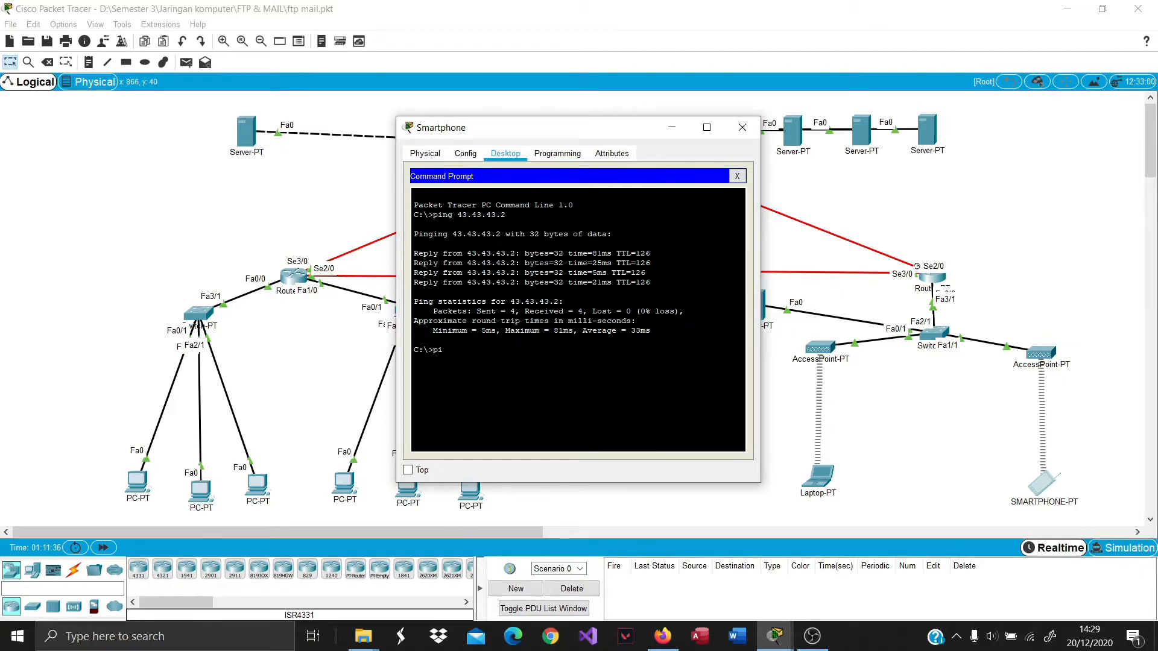
pyautogui.write('ping 4')
pyautogui.write('33,3')
pyautogui.press('BackSpace')
pyautogui.press('BackSpace')
pyautogui.press('BackSpace')
pyautogui.write('3.33')
pyautogui.press('Return')
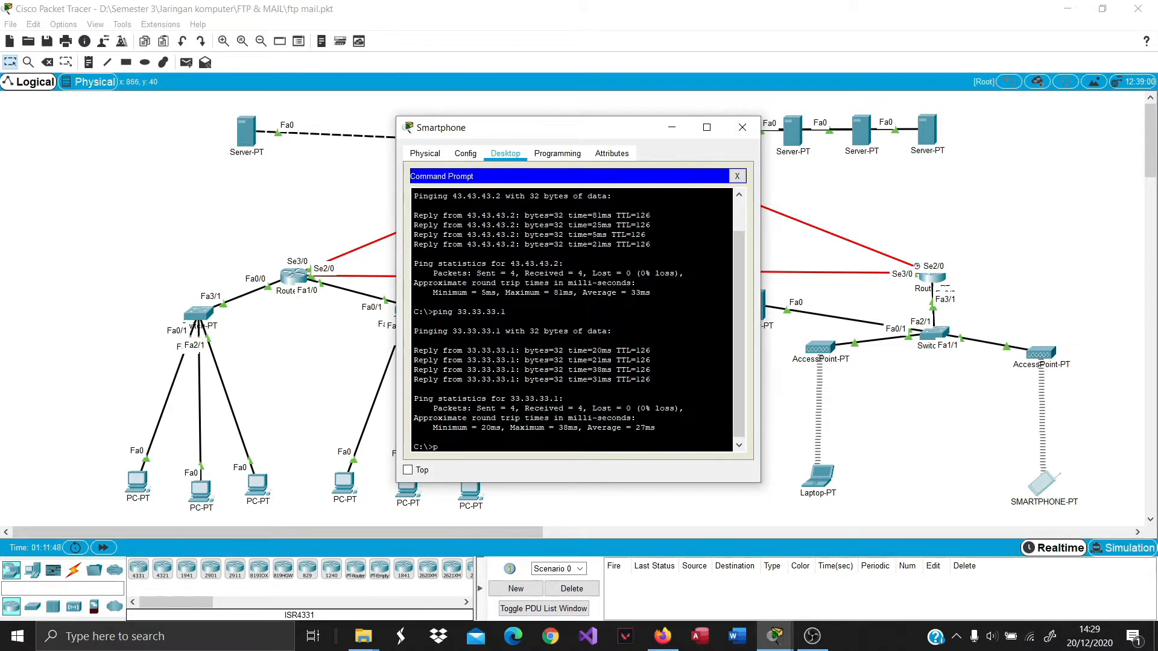
# Ping 43.43.43.4 from the Smartphone with 0% loss and close its window.
pyautogui.write('ping 43.43.43.4')
pyautogui.press('Return')
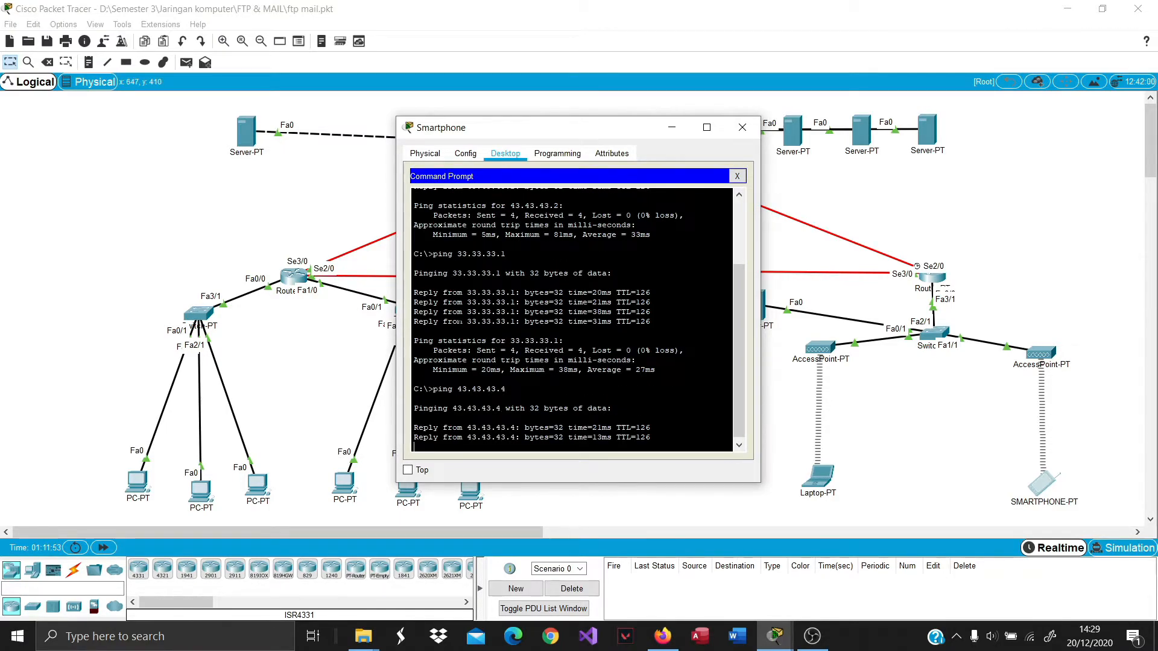
pyautogui.click(741, 128)
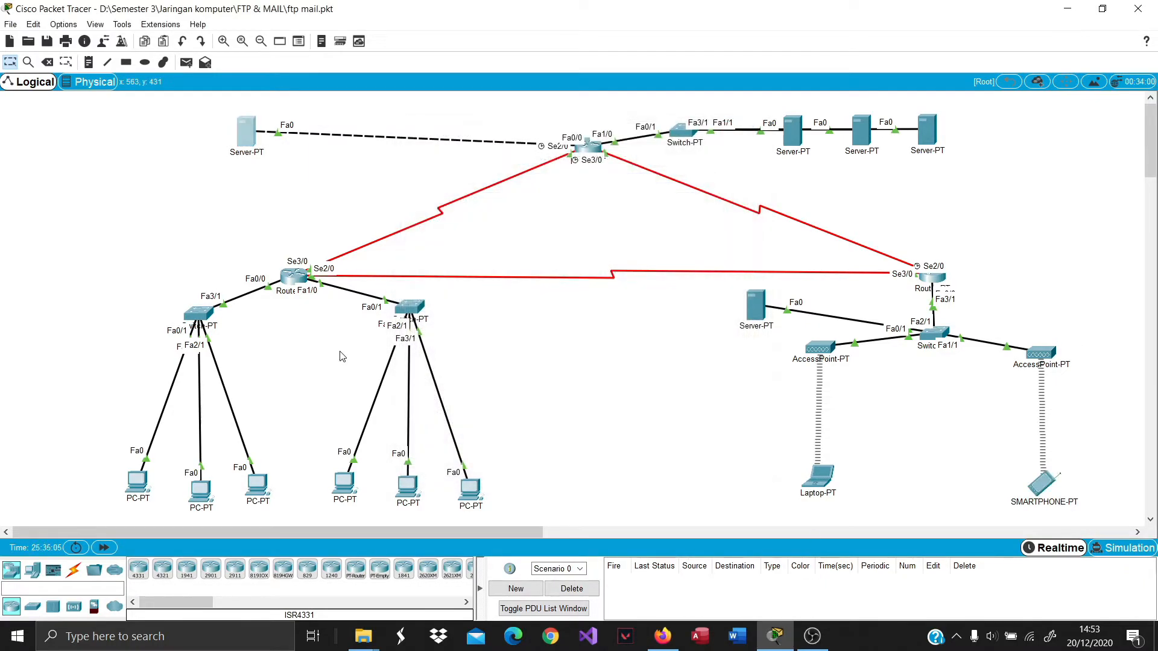
# In the DNS Server's DNS service, enter a record for mailku.com with its address.
pyautogui.click(249, 146)
pyautogui.click(461, 243)
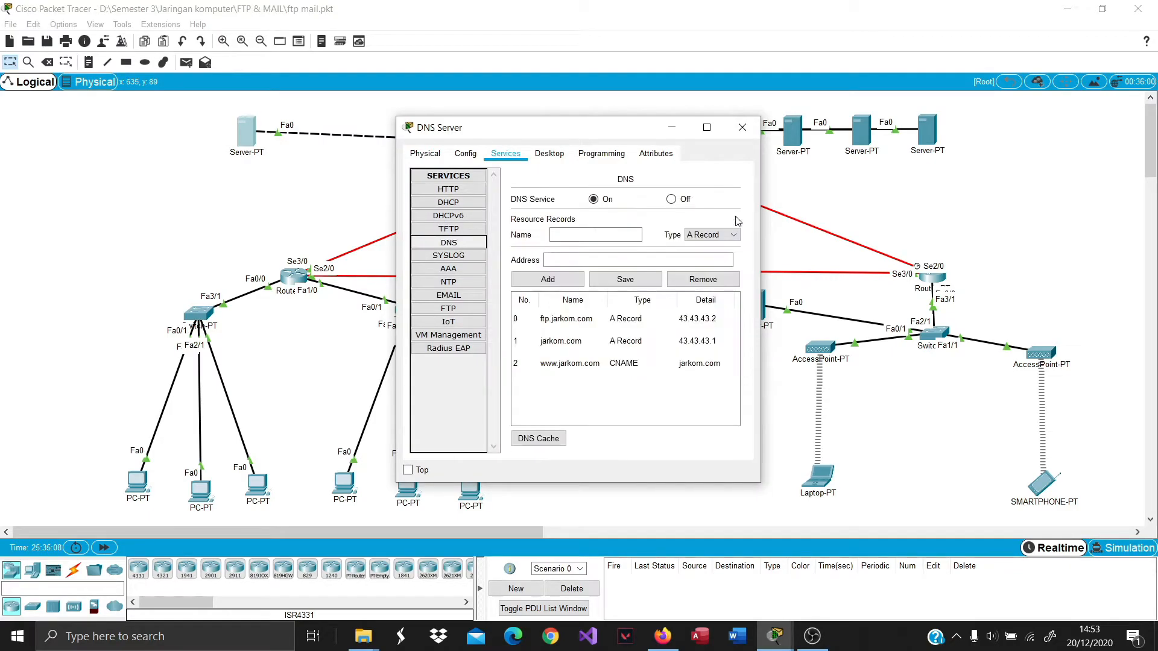
pyautogui.click(568, 235)
pyautogui.write('ma')
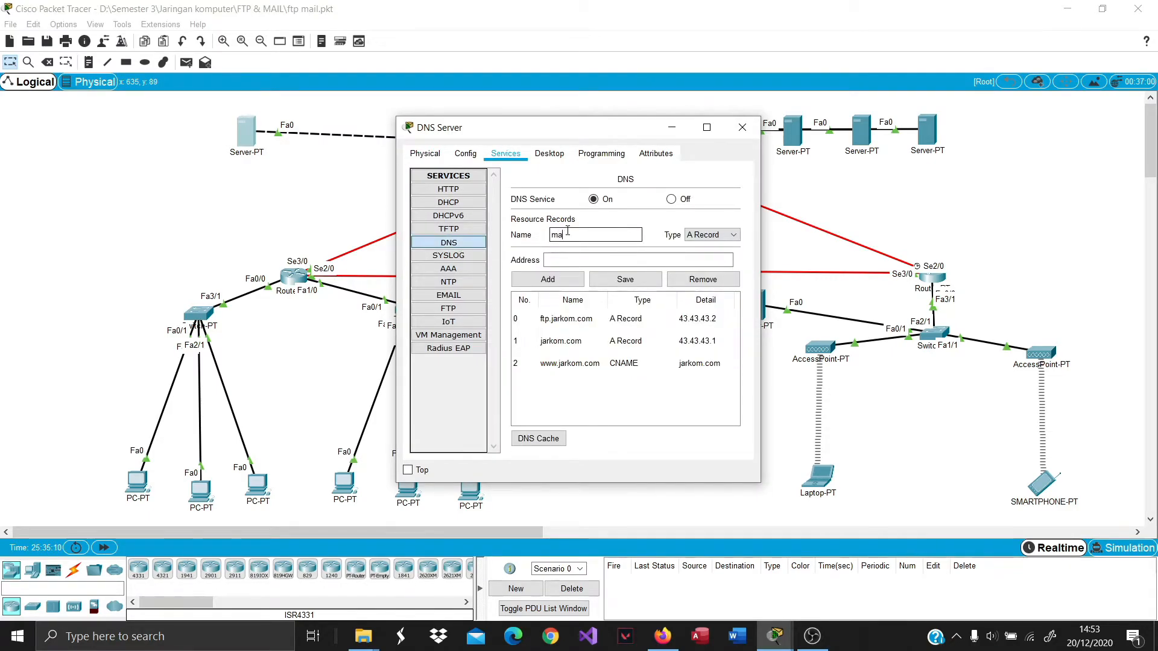
pyautogui.write('ilku.com')
pyautogui.click(643, 258)
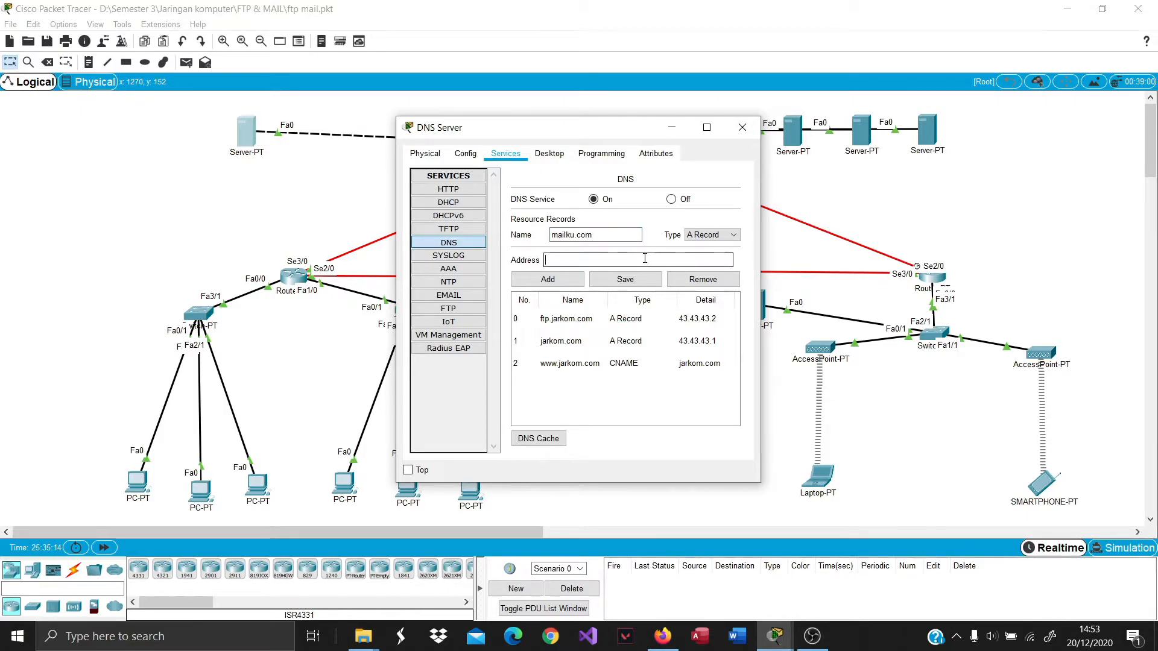
pyautogui.write('443.43.43.4')
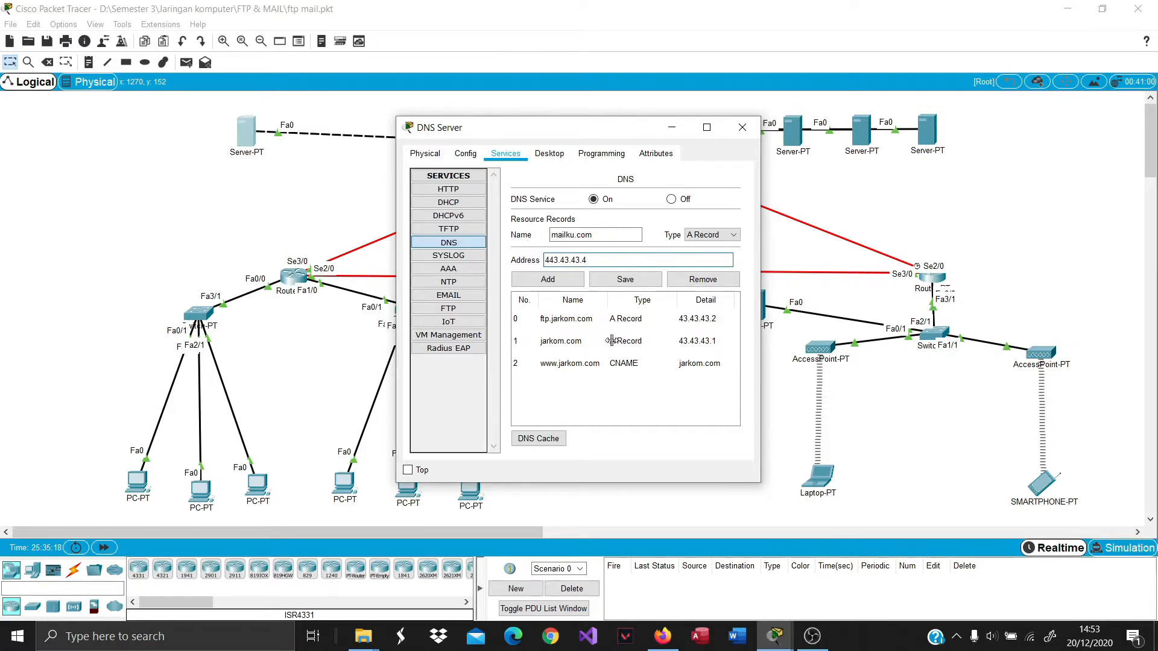
pyautogui.click(573, 279)
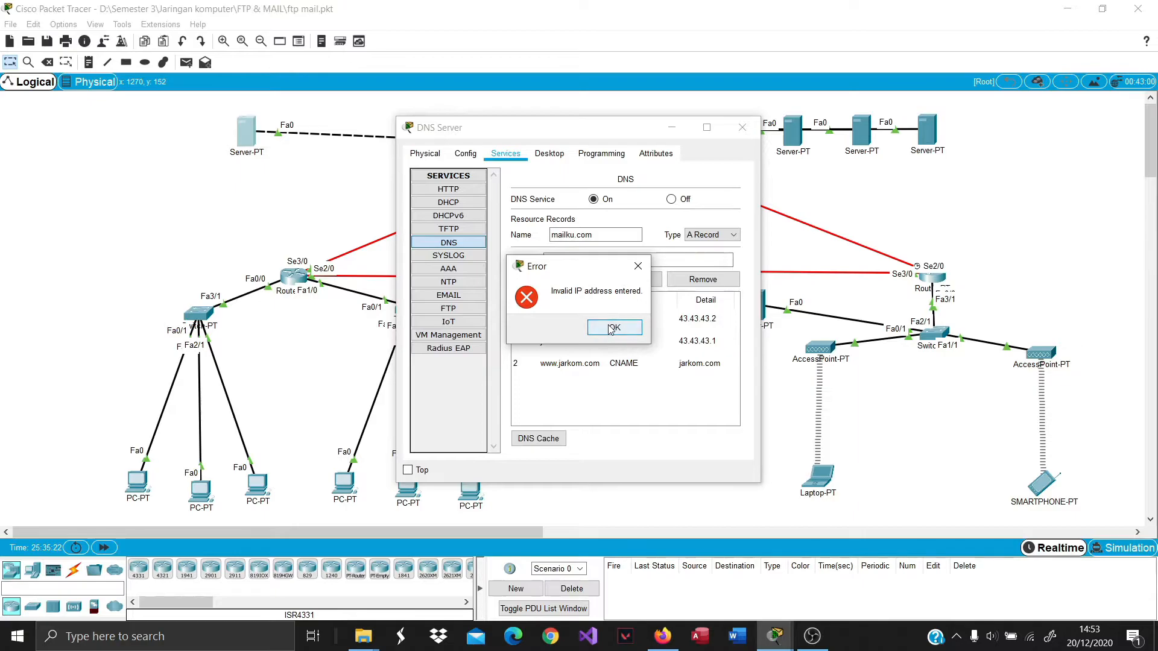
# Correct the address to 43.43.43.4, add the A record, and close the server.
pyautogui.click(600, 330)
pyautogui.click(548, 260)
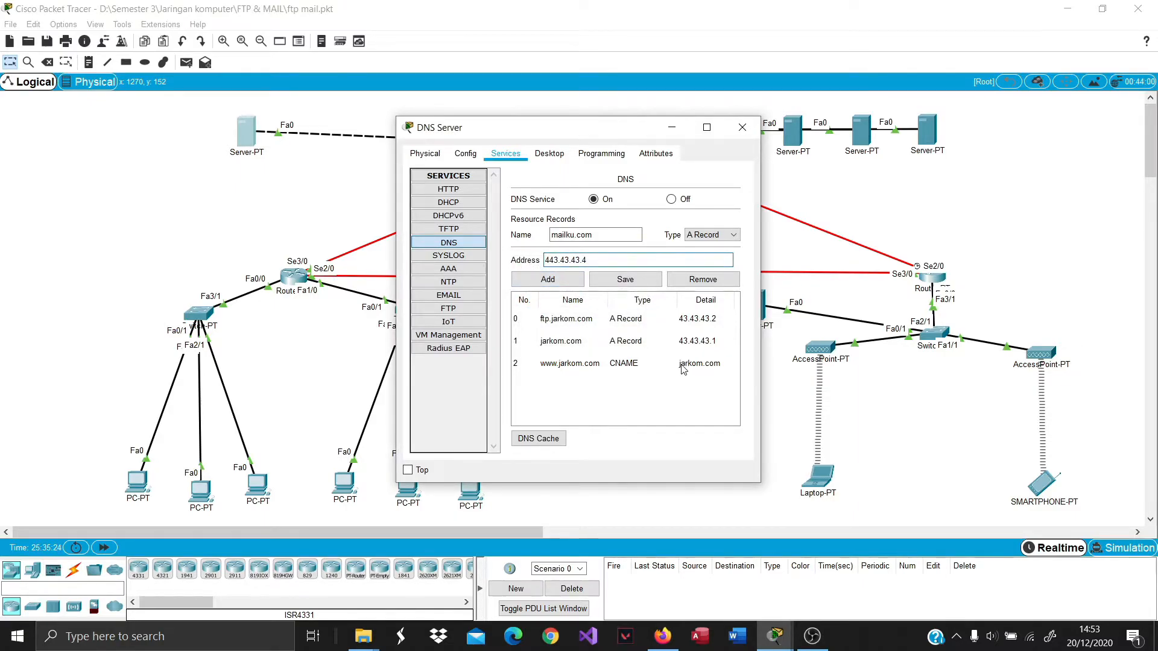
pyautogui.press('Delete')
pyautogui.click(555, 280)
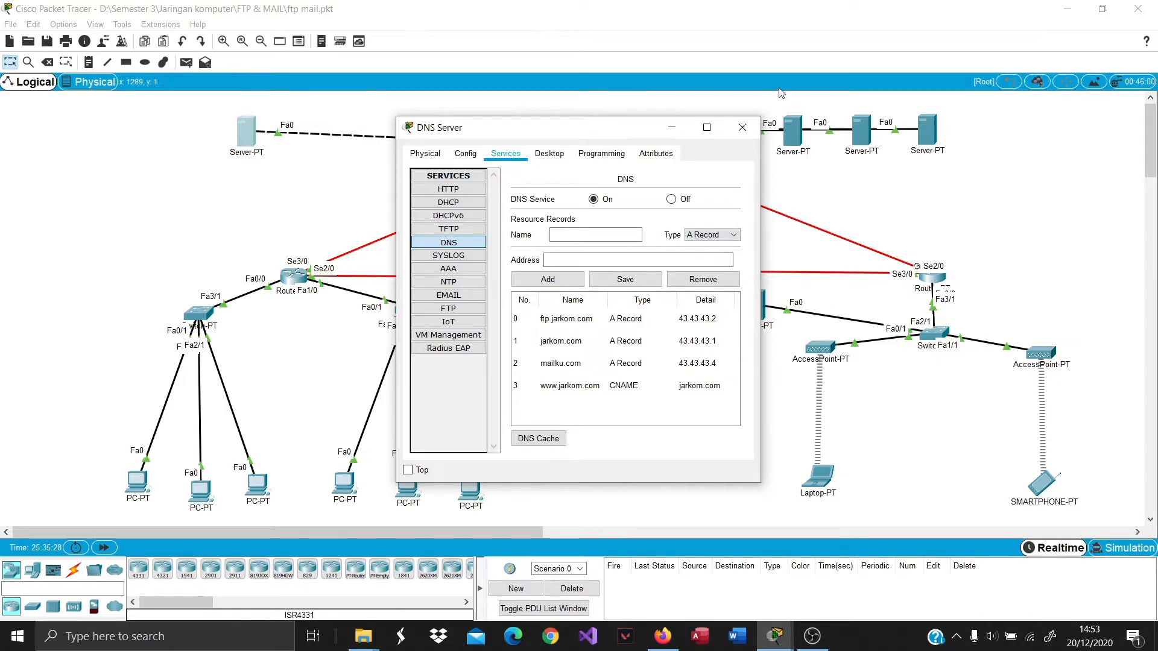
pyautogui.click(741, 127)
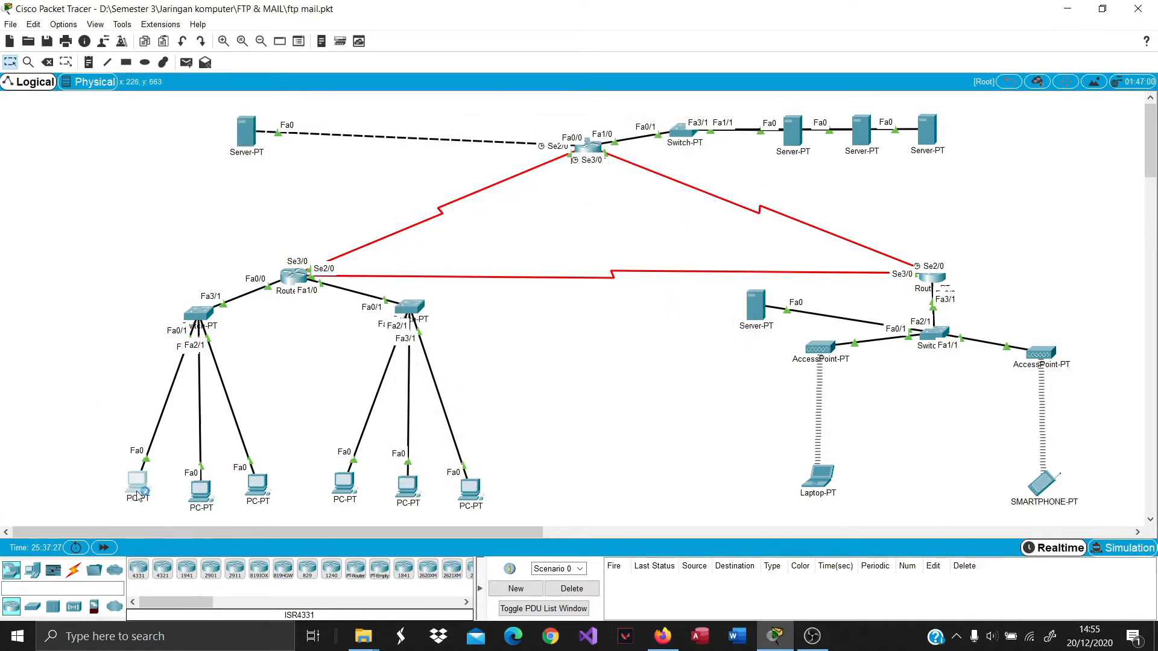
# Run nslookup mailku.com on PC1, resolving to 43.43.43.4 via DNS server 33.33.33.1.
pyautogui.click(138, 482)
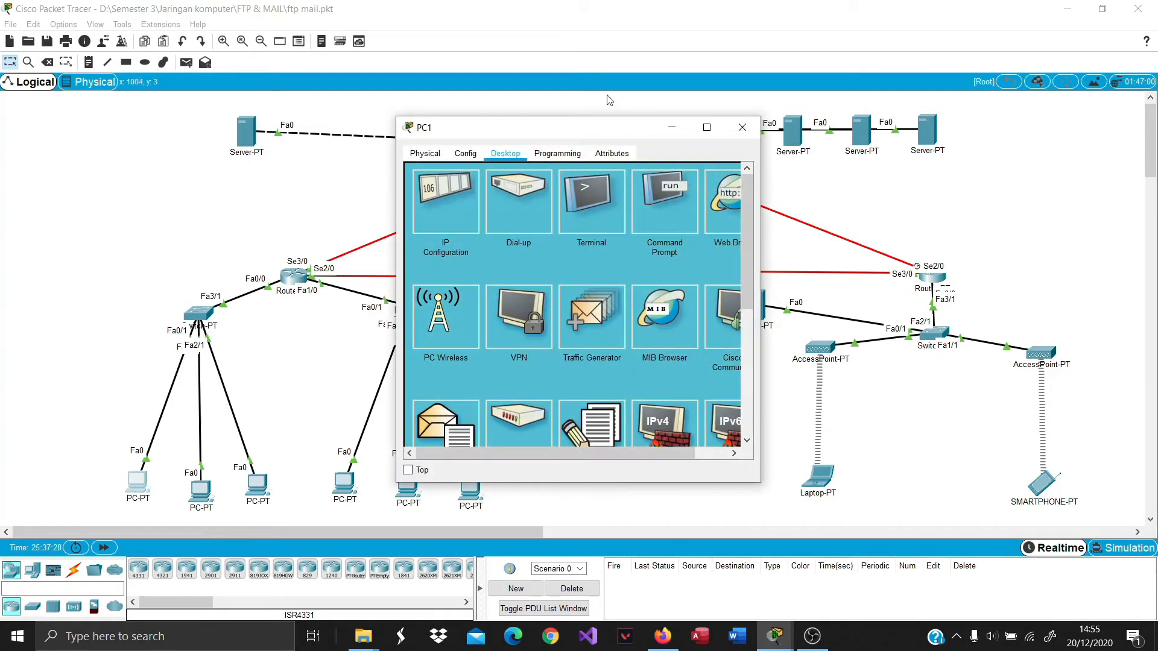
pyautogui.click(660, 240)
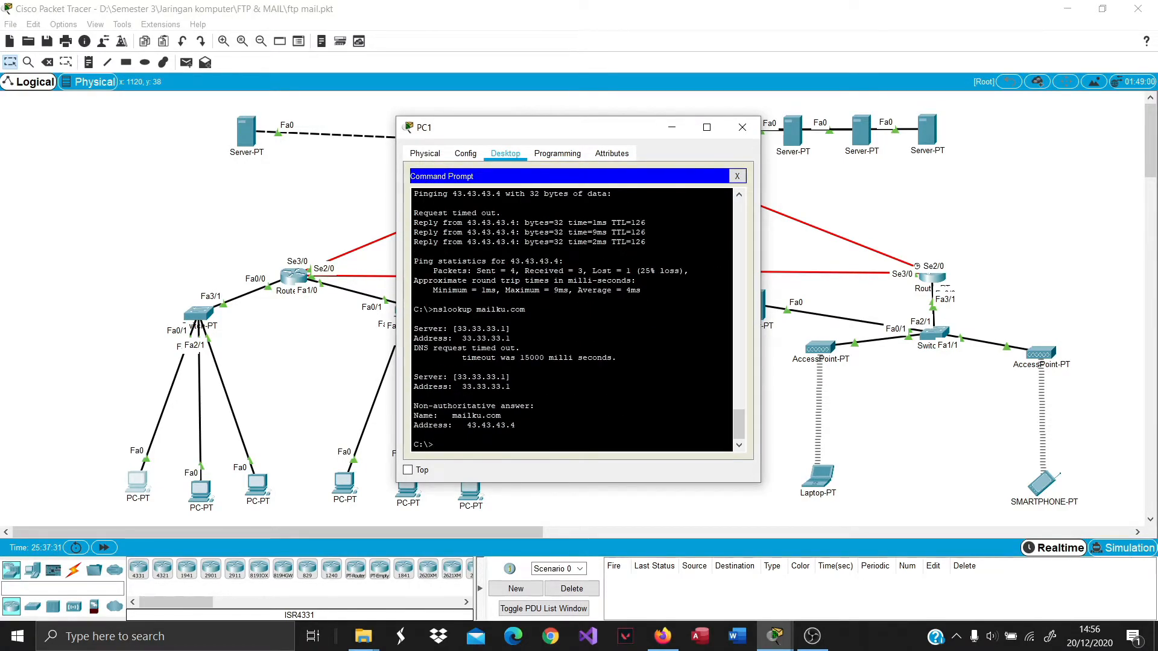
pyautogui.write('nssl')
pyautogui.write('ookup 43.43')
pyautogui.write('mailku.com')
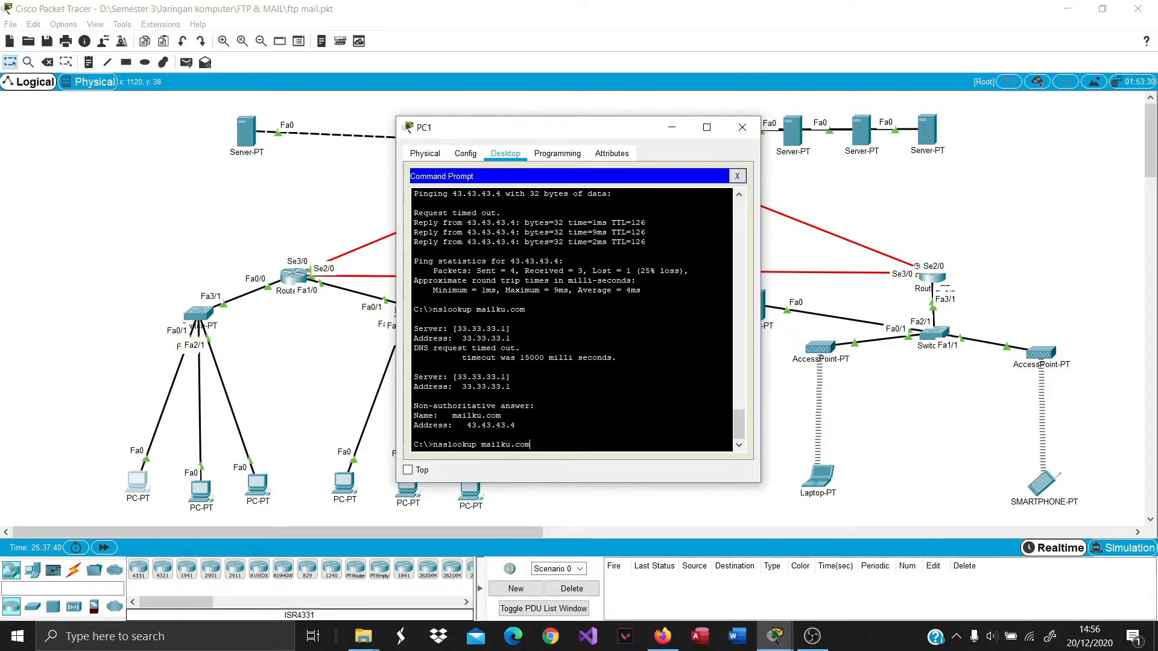
pyautogui.press('Return')
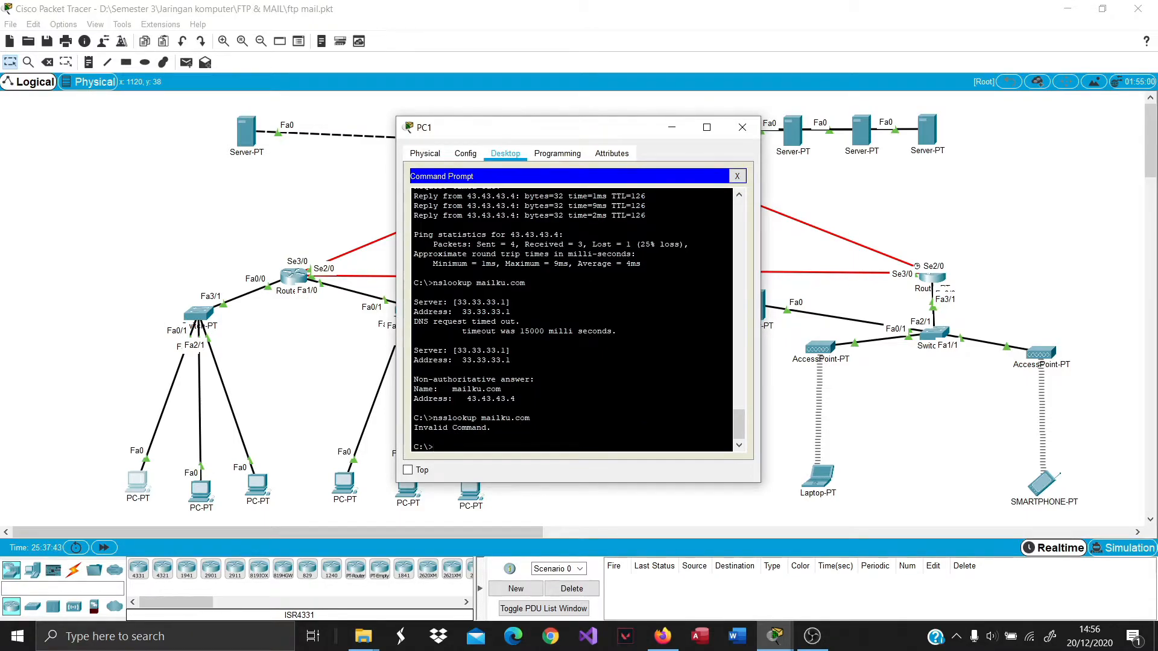
pyautogui.write('nslookup mailku.com')
pyautogui.press('Return')
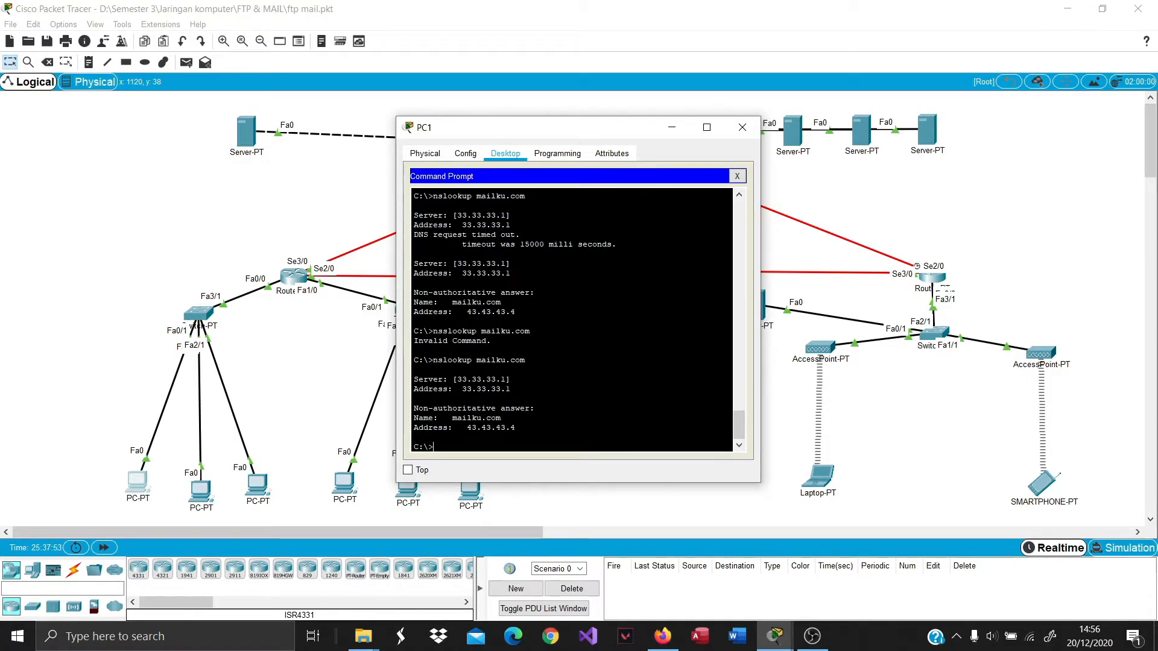
# Run nslookup mailku.com on the Laptop, getting 43.43.43.4 from DNS server 33.33.33.1.
pyautogui.click(742, 127)
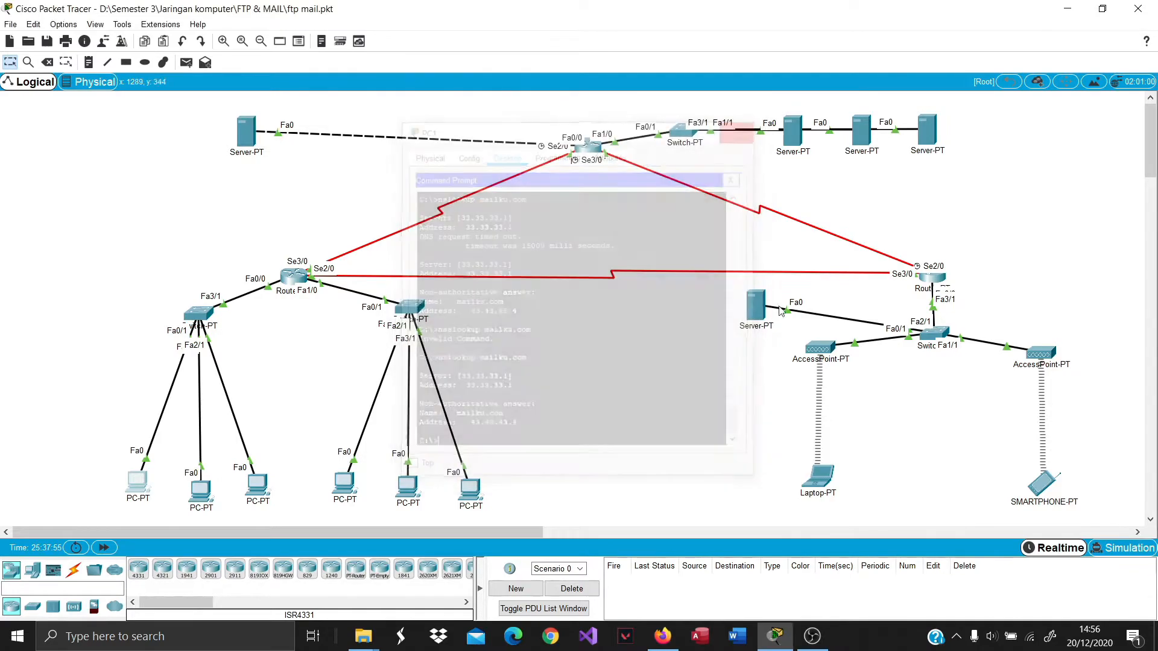
pyautogui.click(817, 475)
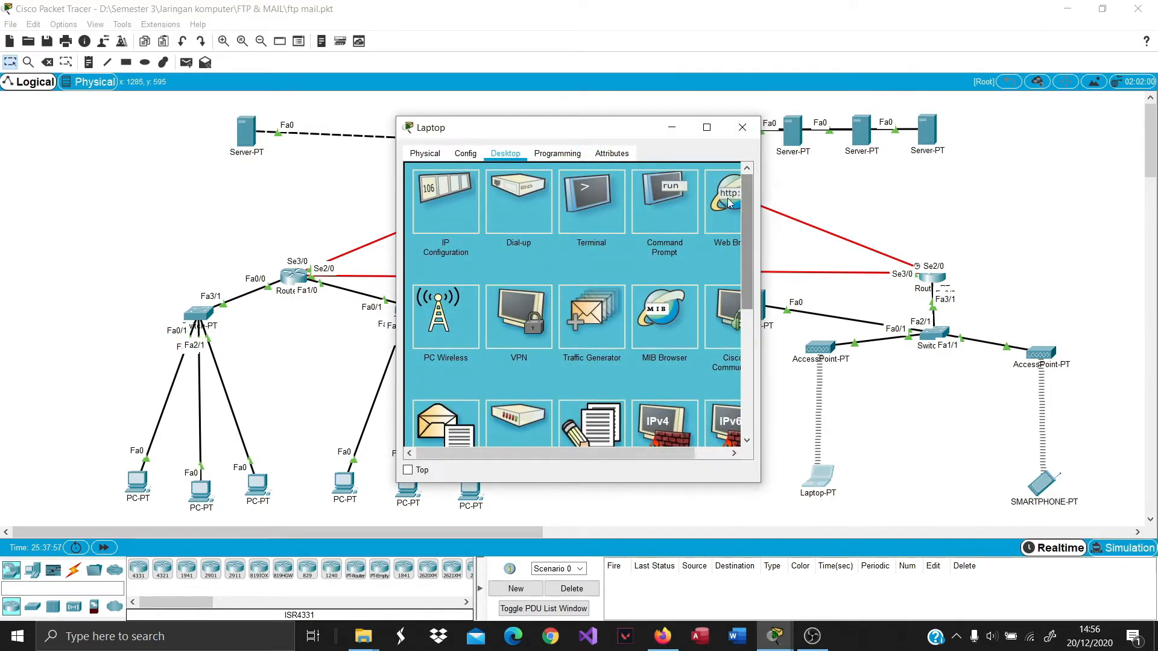
pyautogui.click(730, 245)
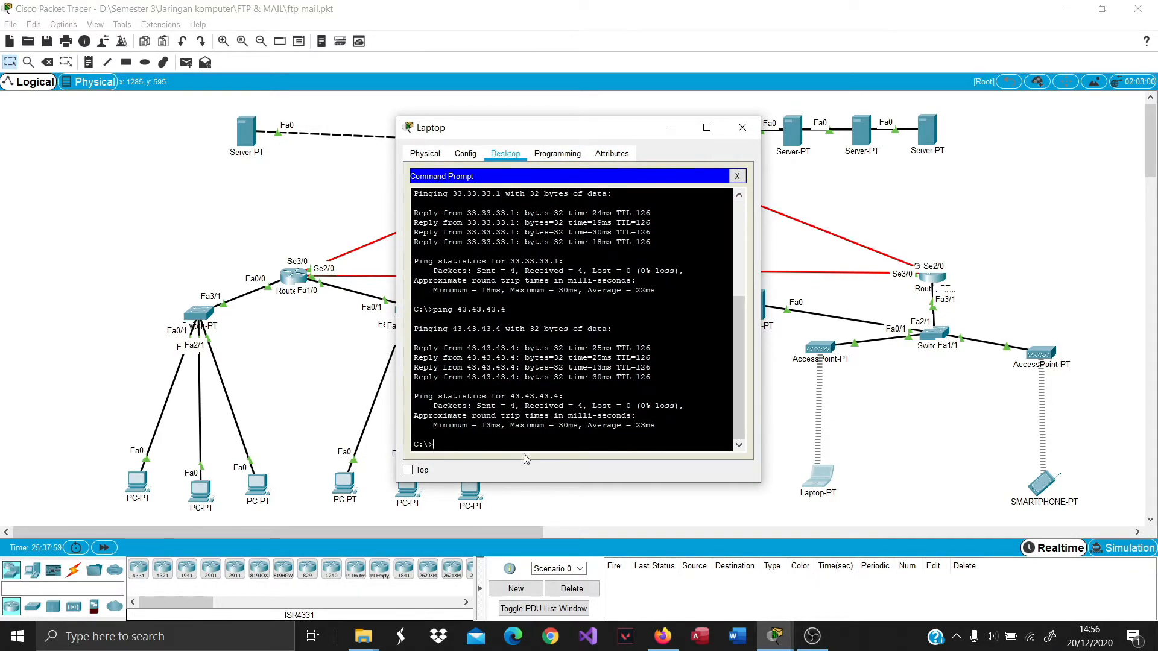
pyautogui.write('nslookup mailku.com')
pyautogui.press('Return')
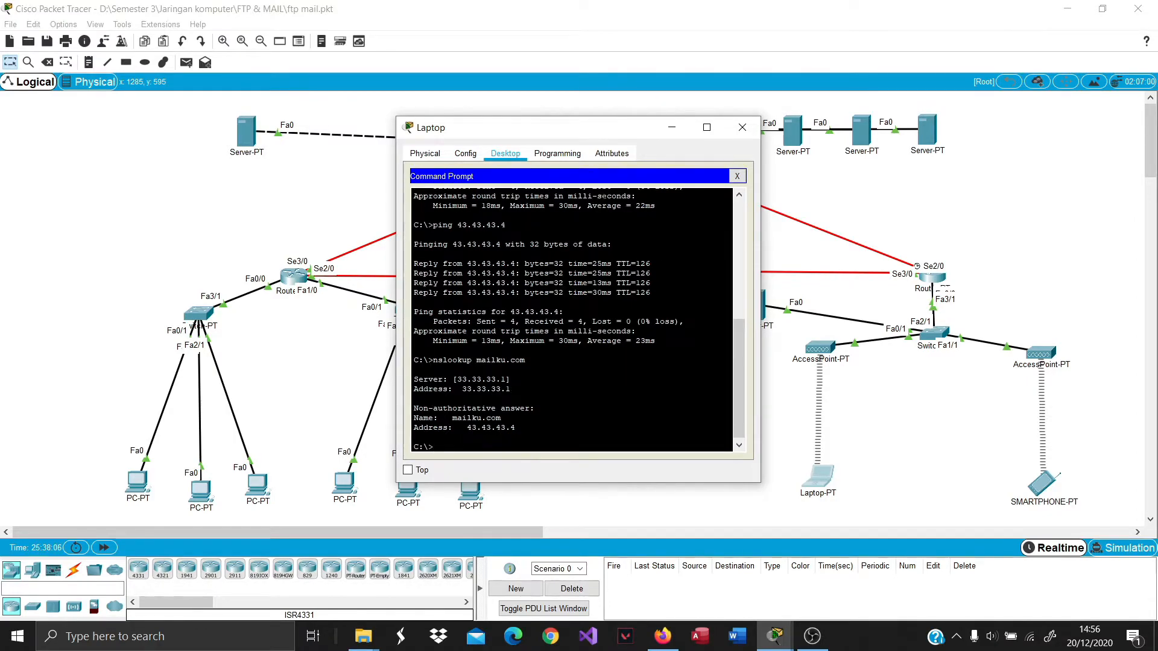
# Enter mailku.com as the domain name in the Mail Server's EMAIL service.
pyautogui.click(748, 127)
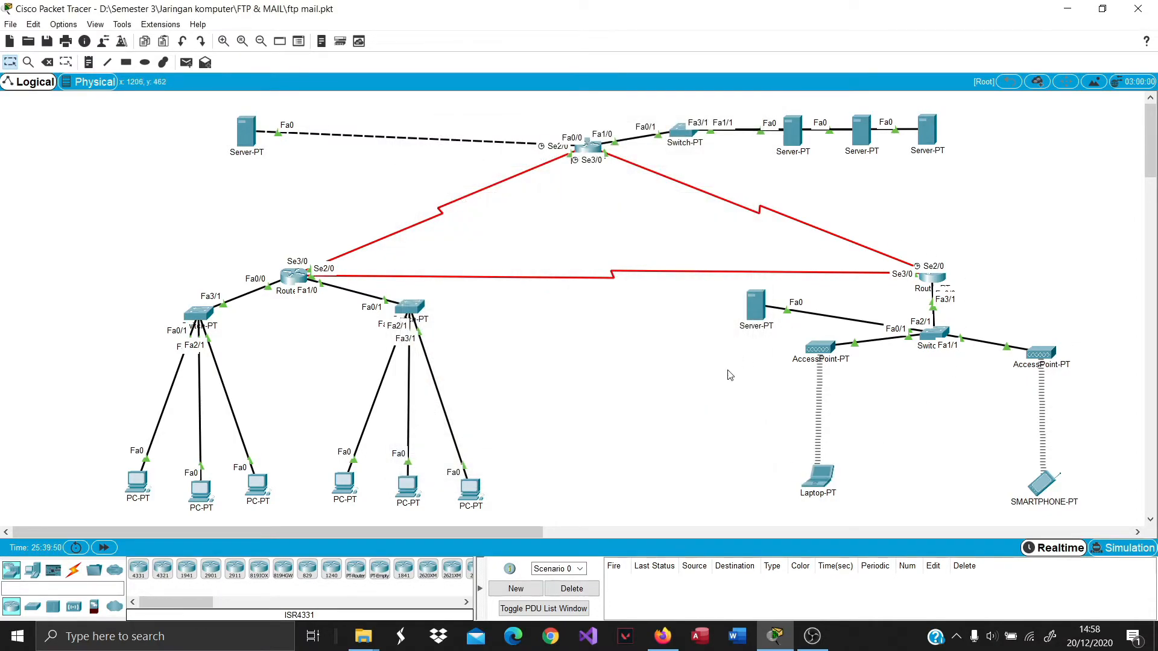
pyautogui.click(925, 131)
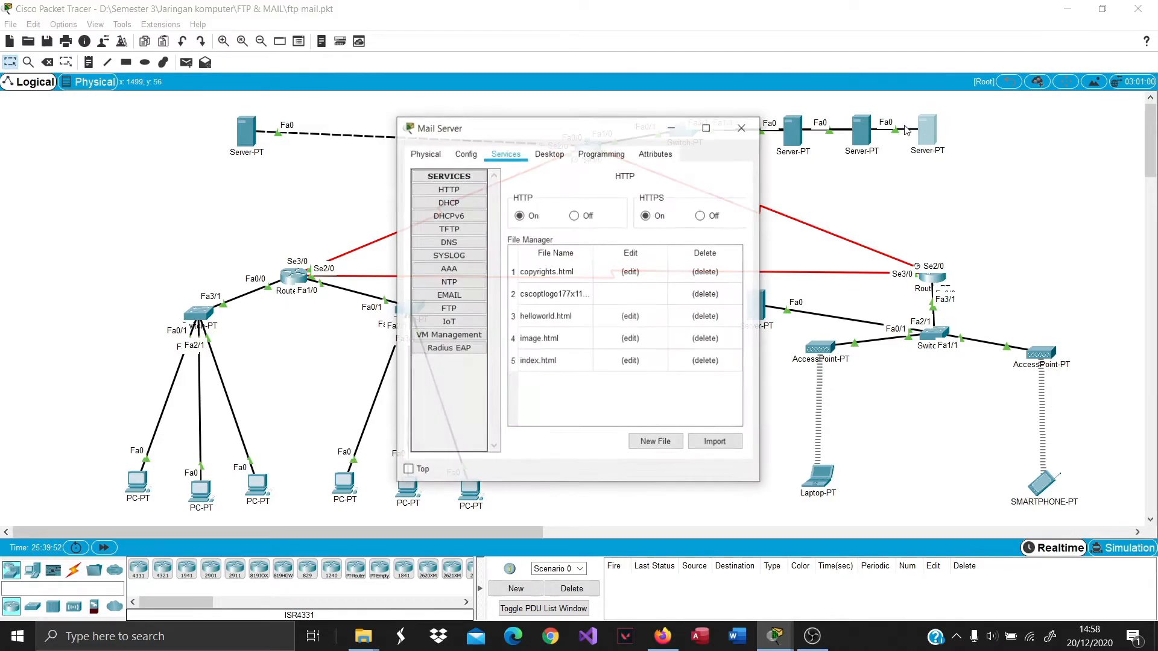
pyautogui.click(449, 295)
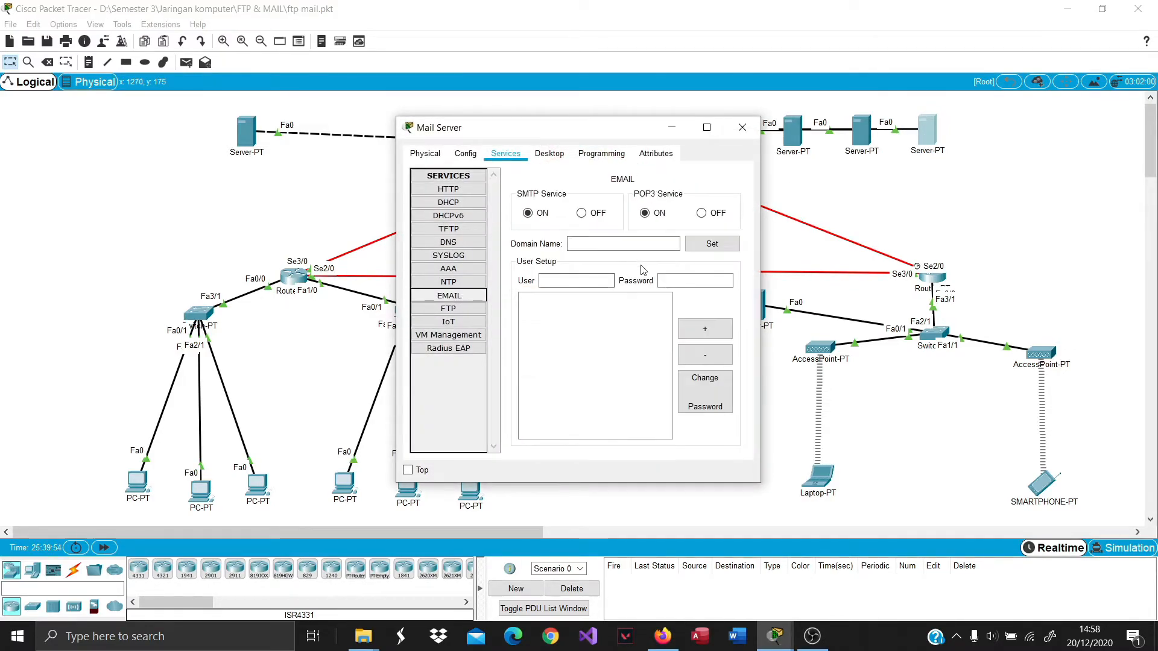
pyautogui.click(615, 244)
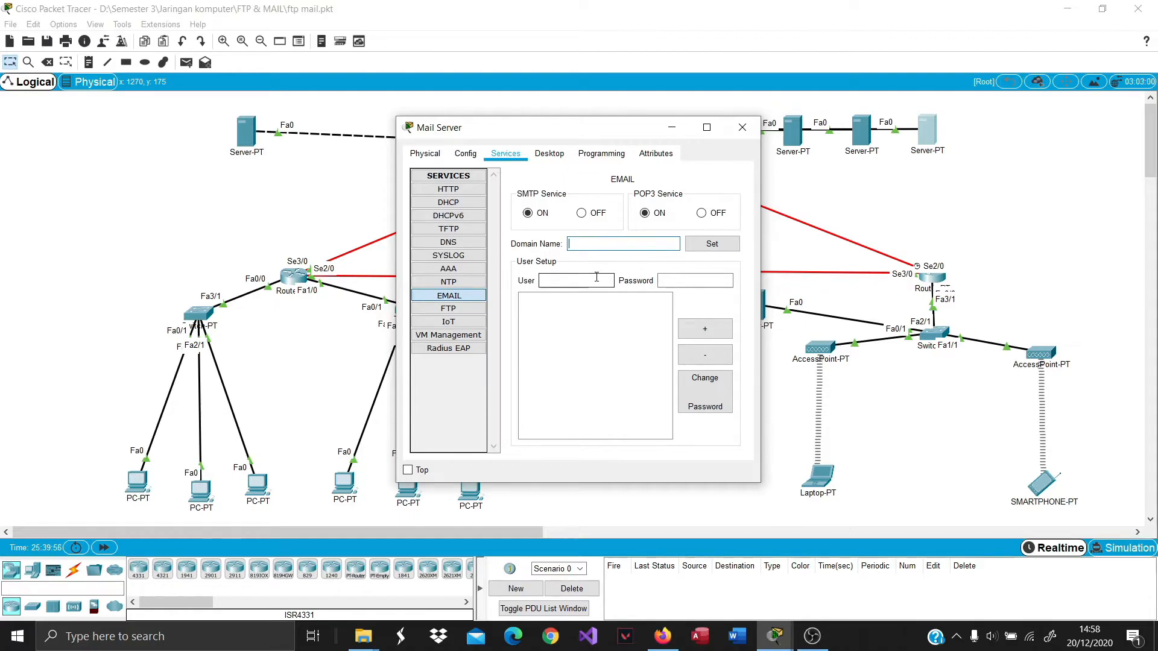
pyautogui.write('mailik')
pyautogui.press('BackSpace')
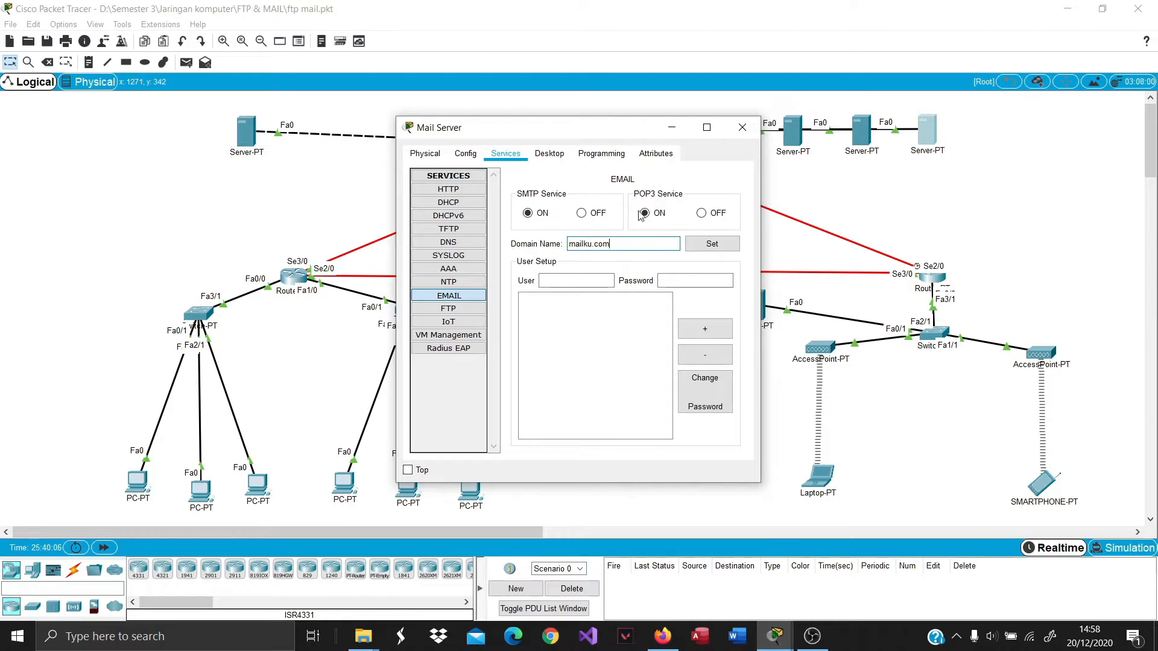
# Apply the mailku.com domain and add mail account user1 with its password.
pyautogui.click(575, 280)
pyautogui.write('user1')
pyautogui.click(691, 281)
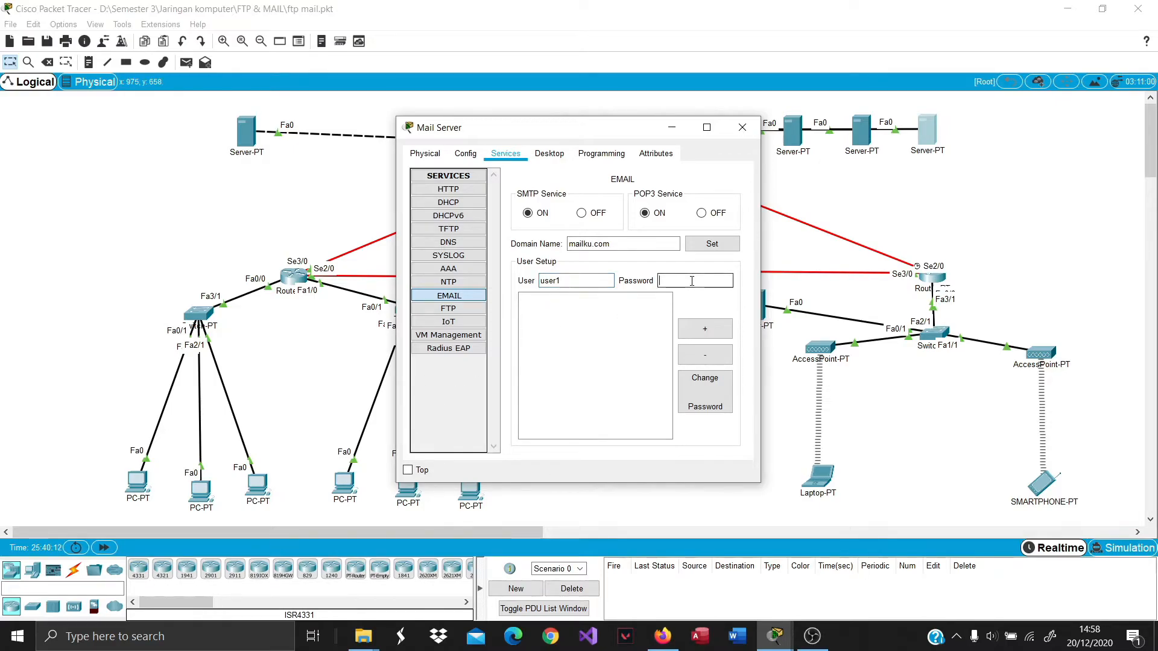
pyautogui.write('user2')
pyautogui.press('BackSpace')
pyautogui.write('1')
pyautogui.click(710, 243)
pyautogui.click(703, 278)
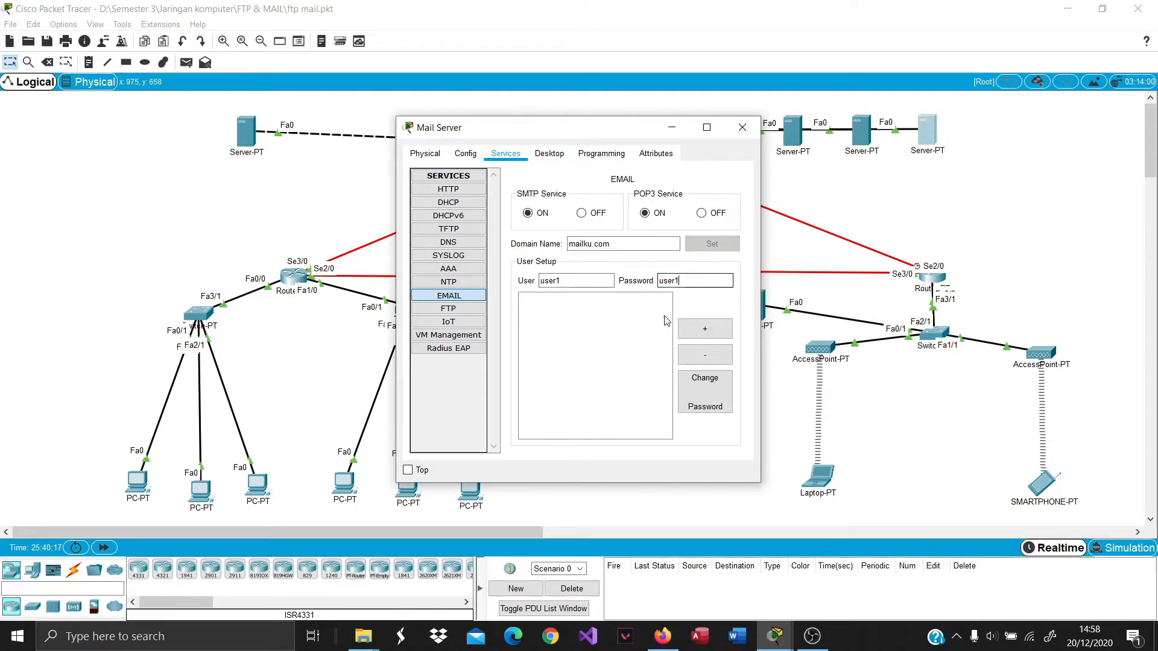
pyautogui.click(704, 328)
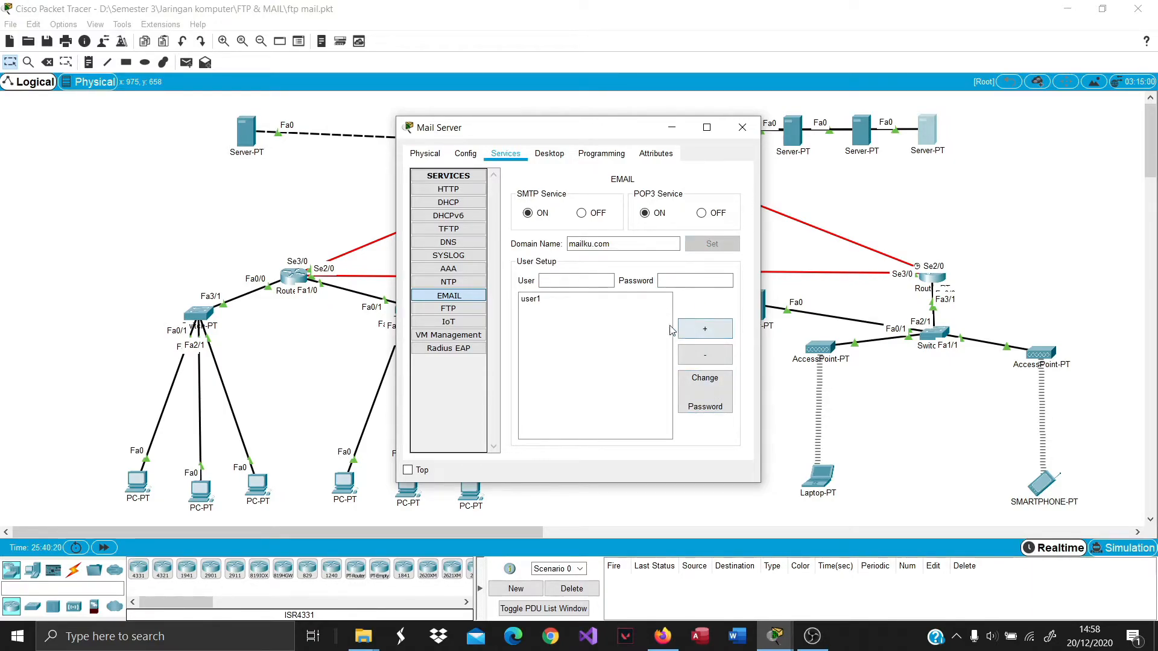
# Add mail account user2 with its password, then switch to PC1.
pyautogui.click(593, 279)
pyautogui.write('user2')
pyautogui.press('Tab')
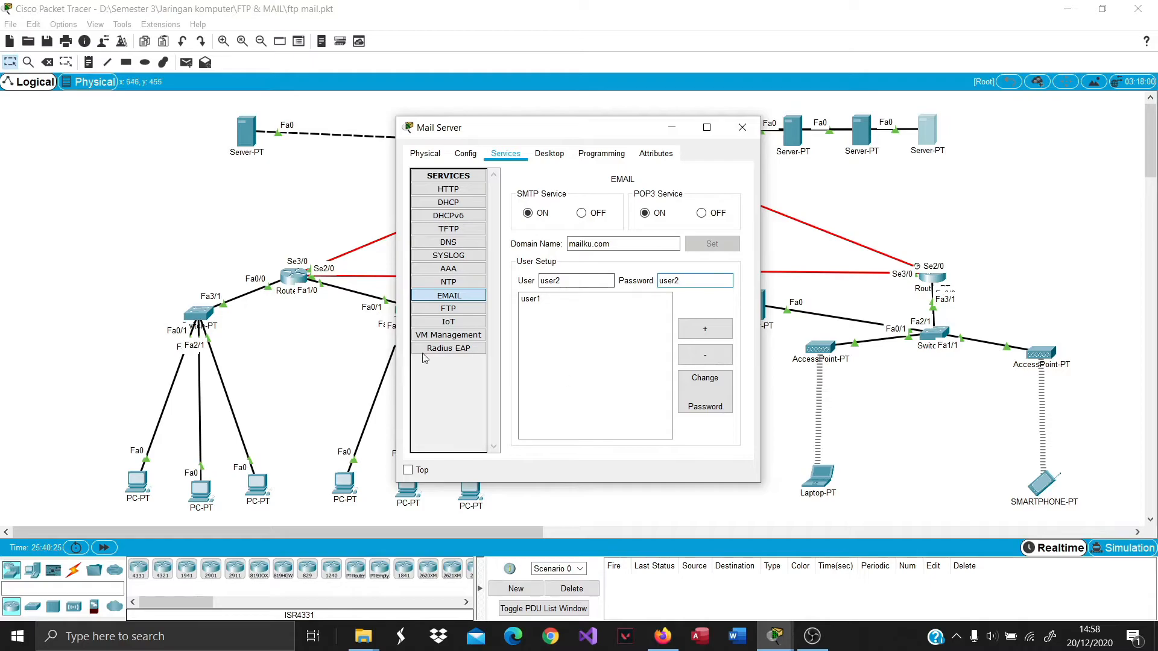
pyautogui.click(705, 328)
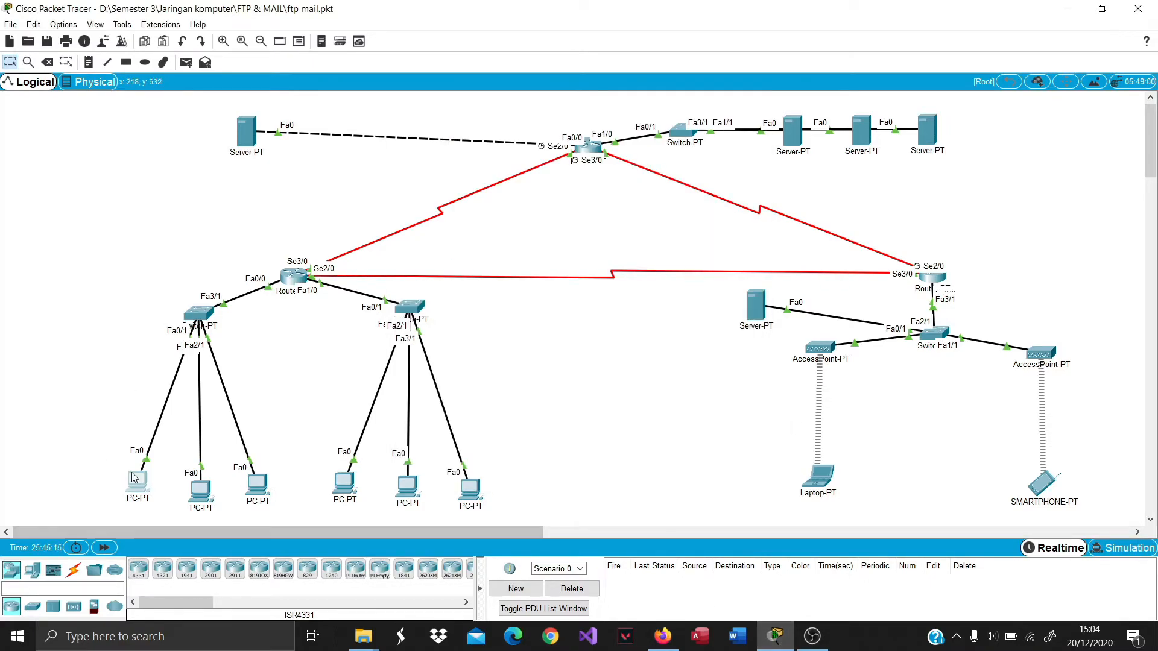
pyautogui.click(133, 472)
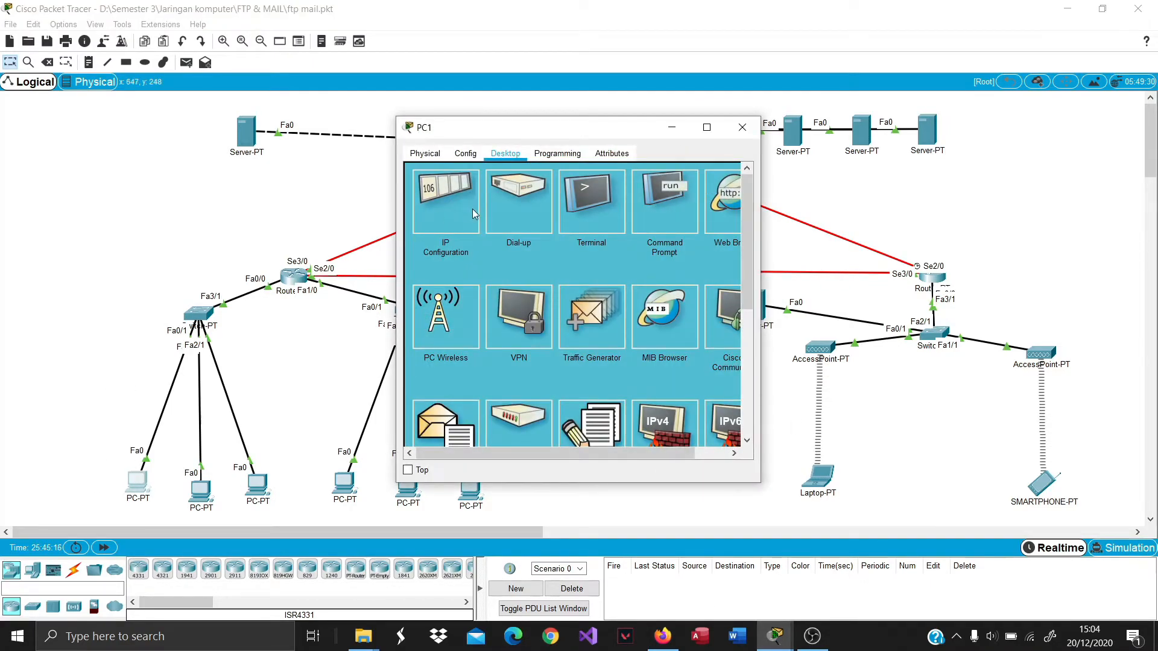
pyautogui.scroll(-1, 548, 270)
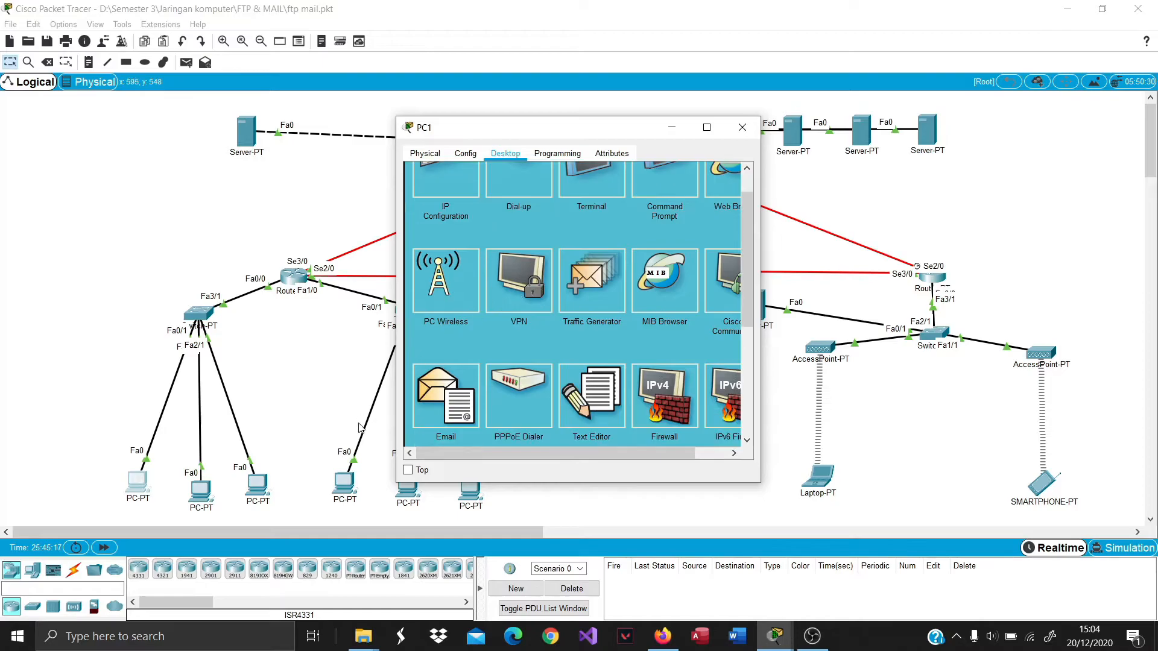
pyautogui.click(445, 392)
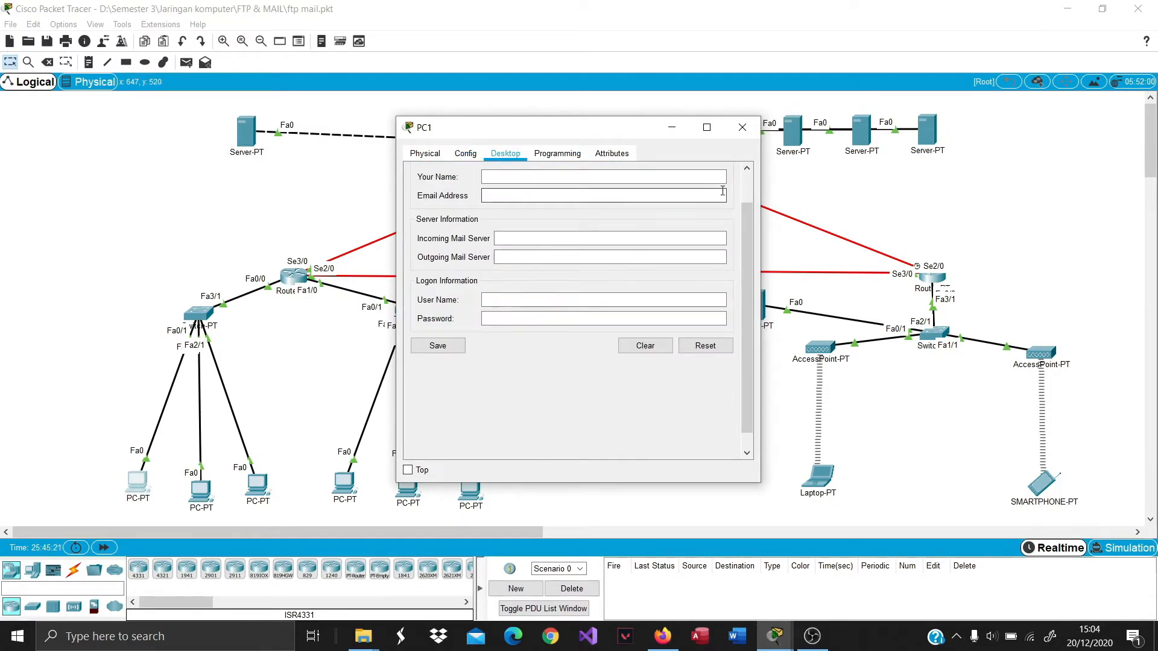
pyautogui.scroll(1, 648, 277)
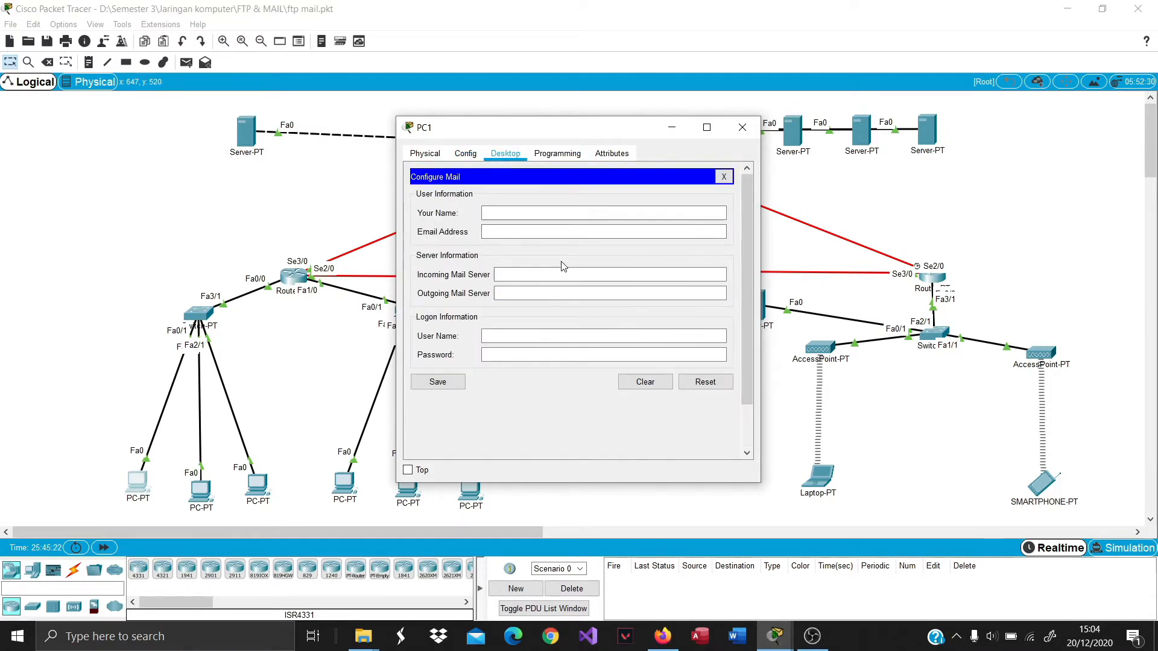
pyautogui.click(613, 215)
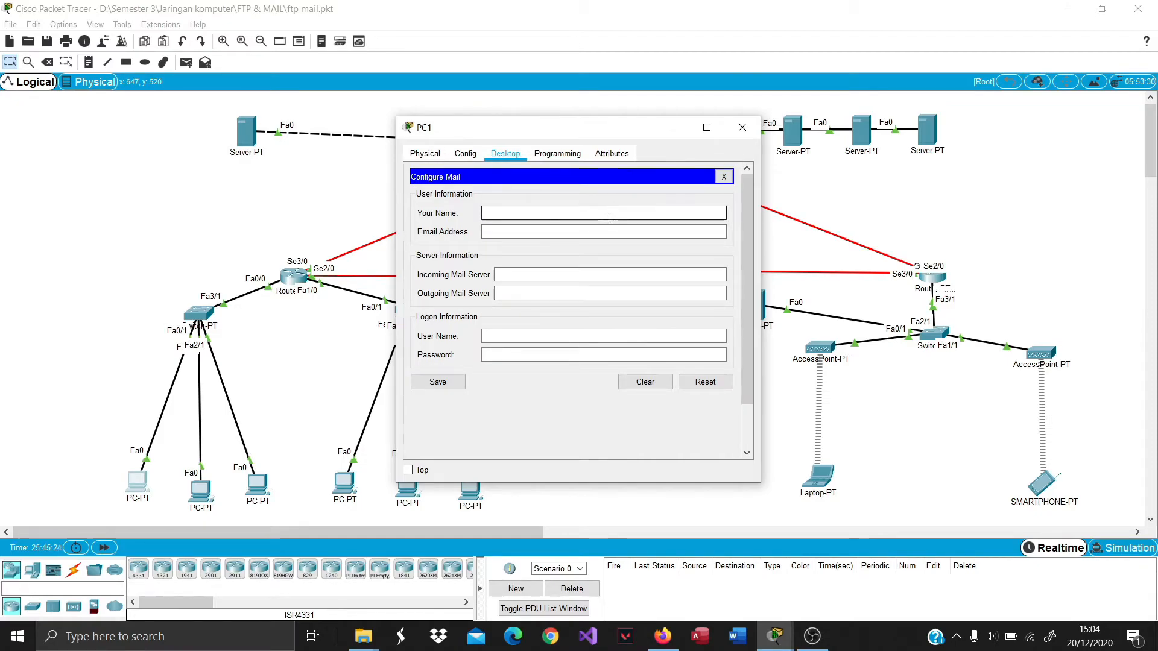
pyautogui.write('user1')
pyautogui.press('Tab')
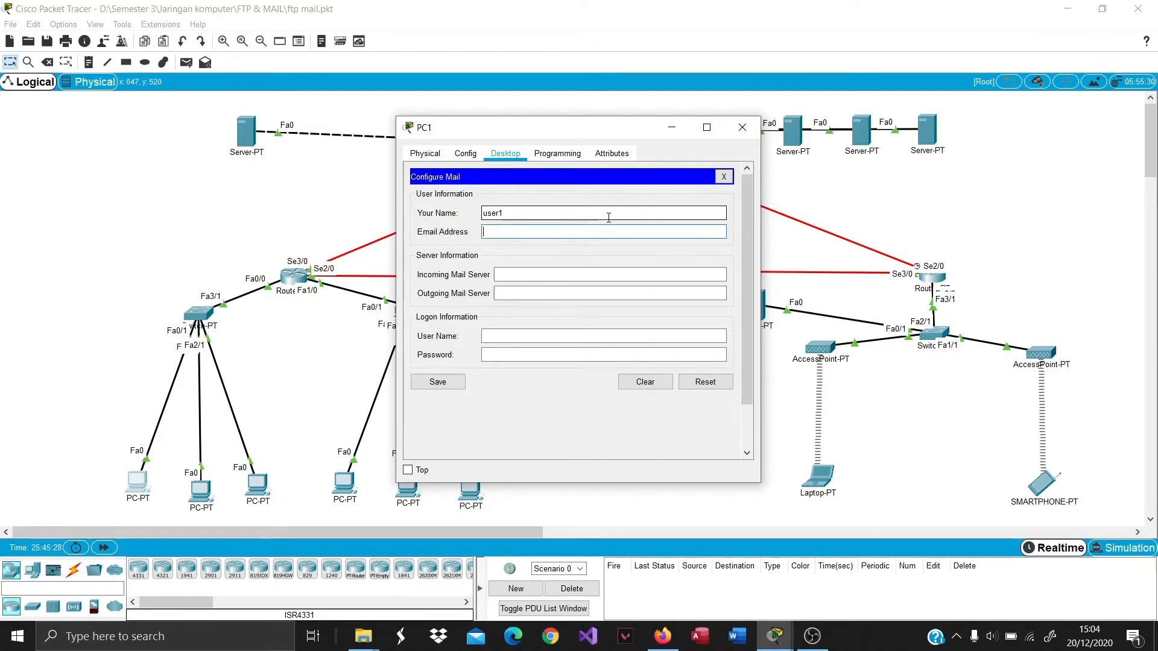
pyautogui.write('use')
pyautogui.write('r1@mailku.com')
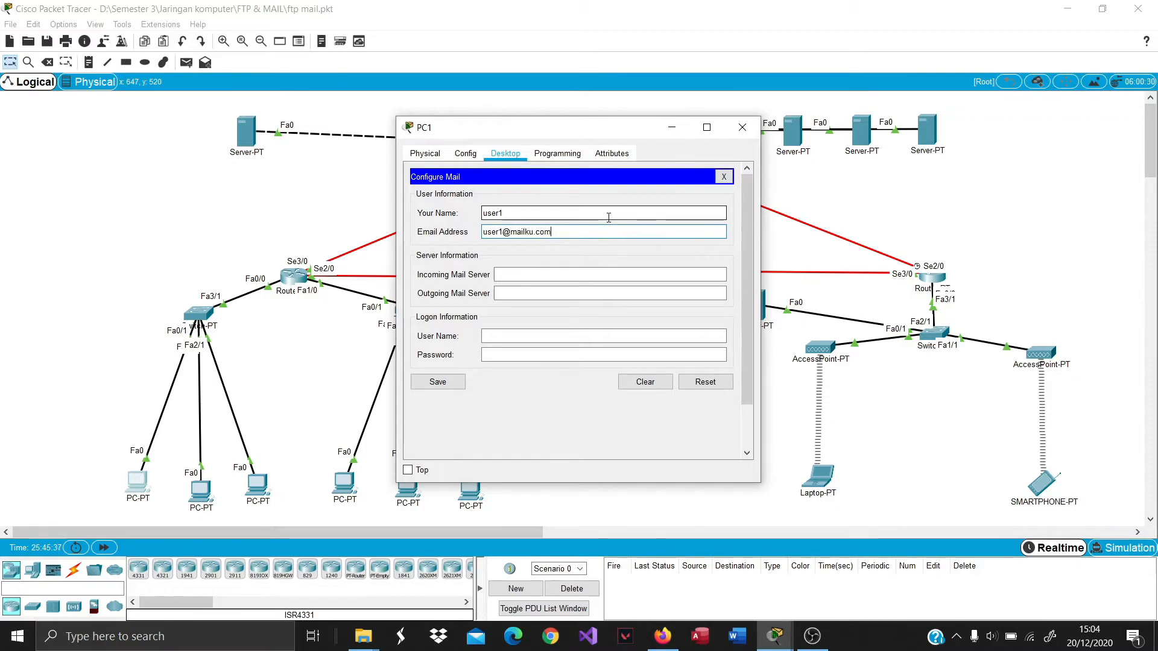
pyautogui.press('Tab')
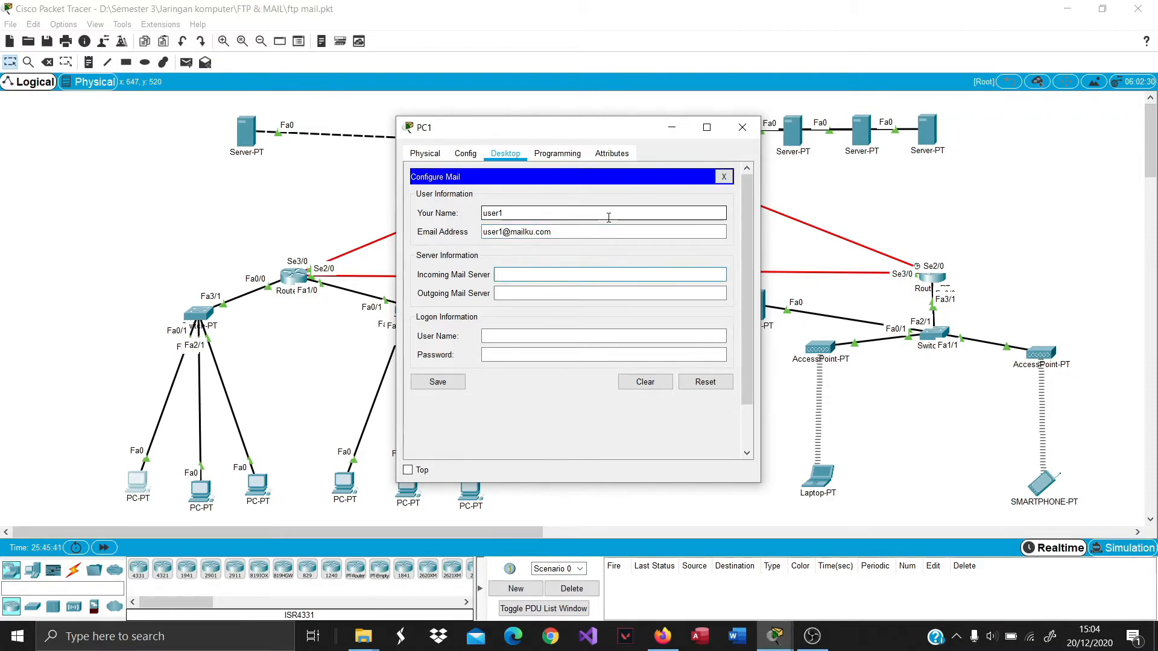
# Set incoming and outgoing servers to mailku.com, log on as user1 with its password, and save.
pyautogui.write('mailku.com')
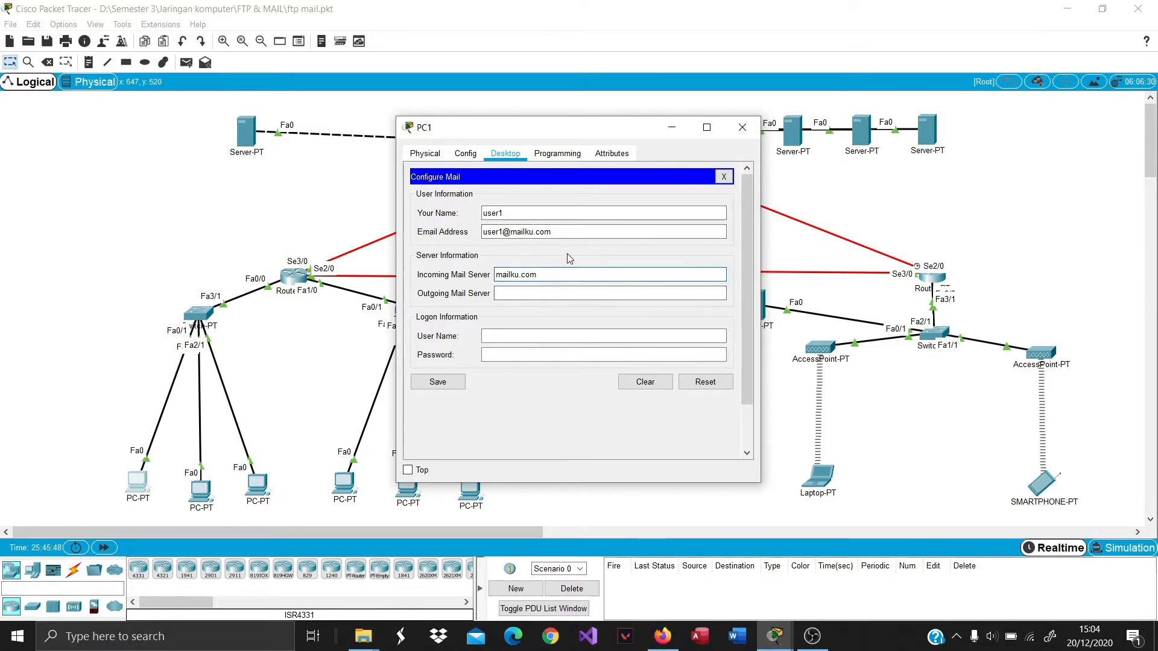
pyautogui.moveTo(564, 274); pyautogui.dragTo(493, 276)
pyautogui.hotkey('ctrl', 'c')
pyautogui.click(500, 294)
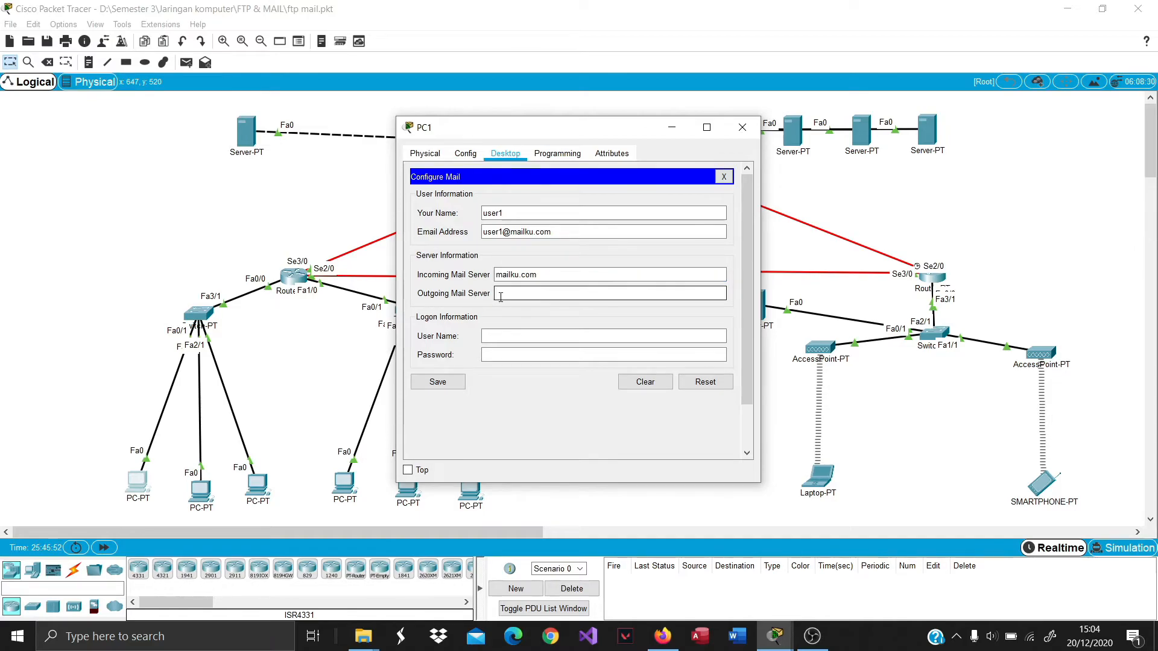
pyautogui.hotkey('ctrl', 'v')
pyautogui.click(551, 336)
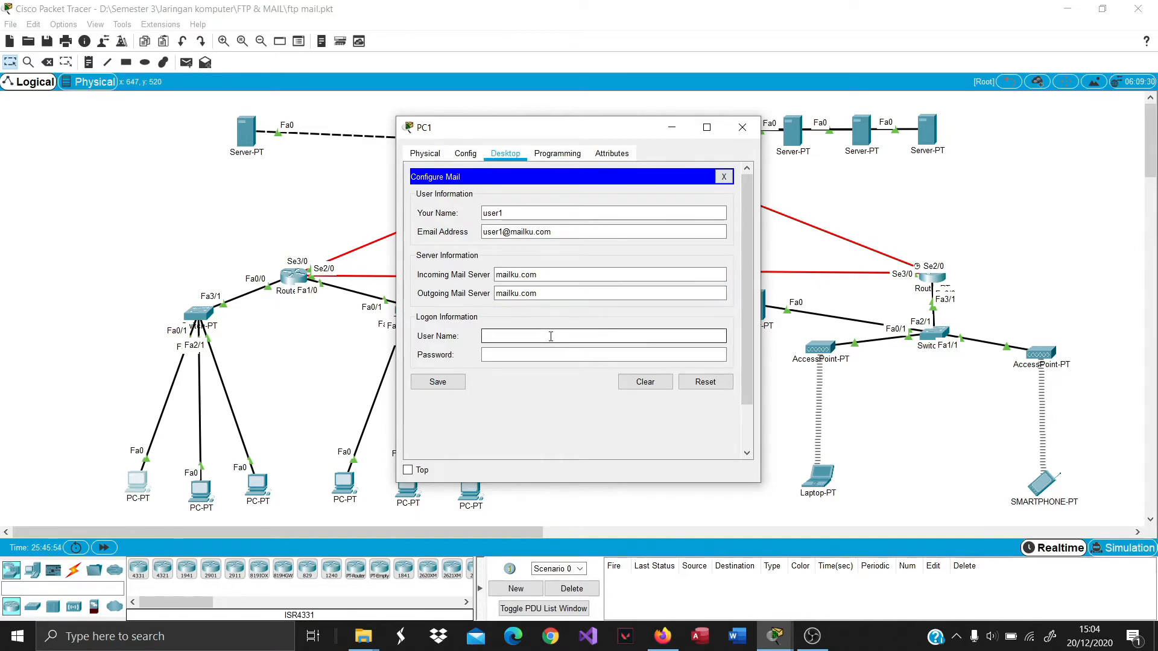
pyautogui.write('user1')
pyautogui.press('Tab')
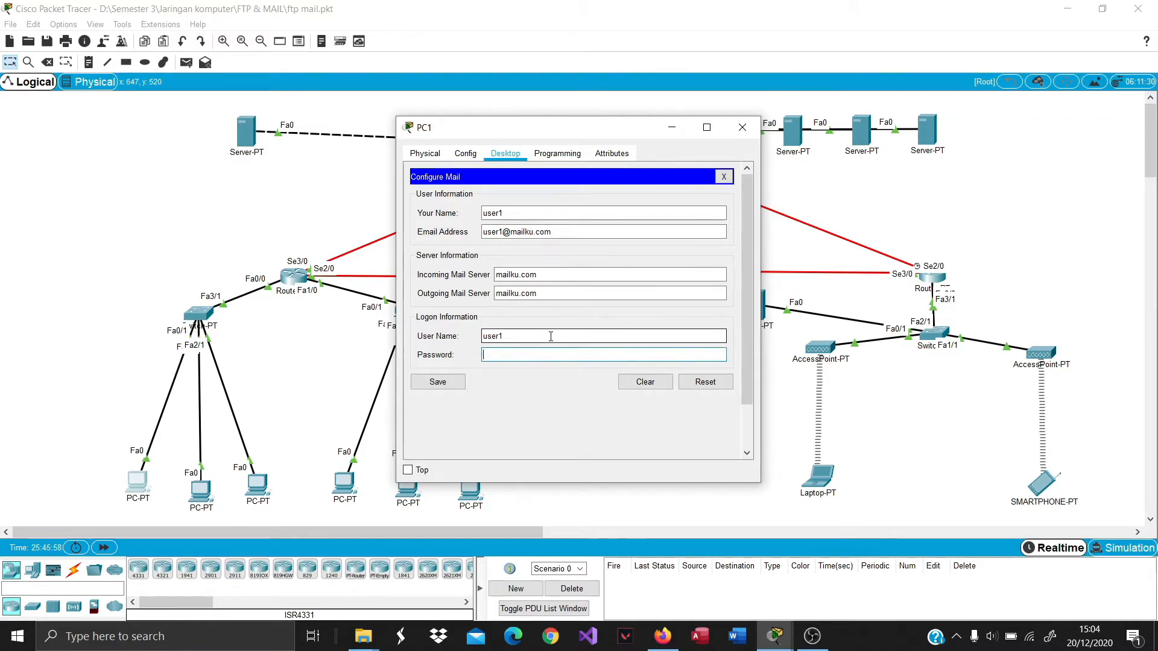
pyautogui.write('1234')
pyautogui.click(432, 381)
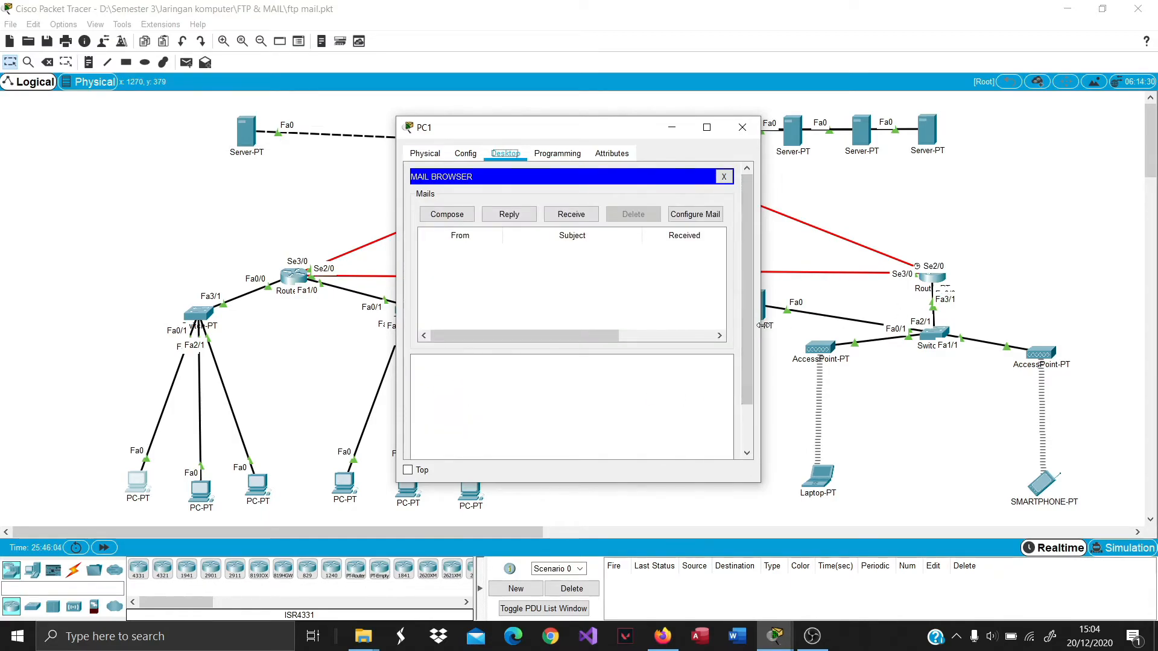
pyautogui.moveTo(760, 328); pyautogui.dragTo(888, 327)
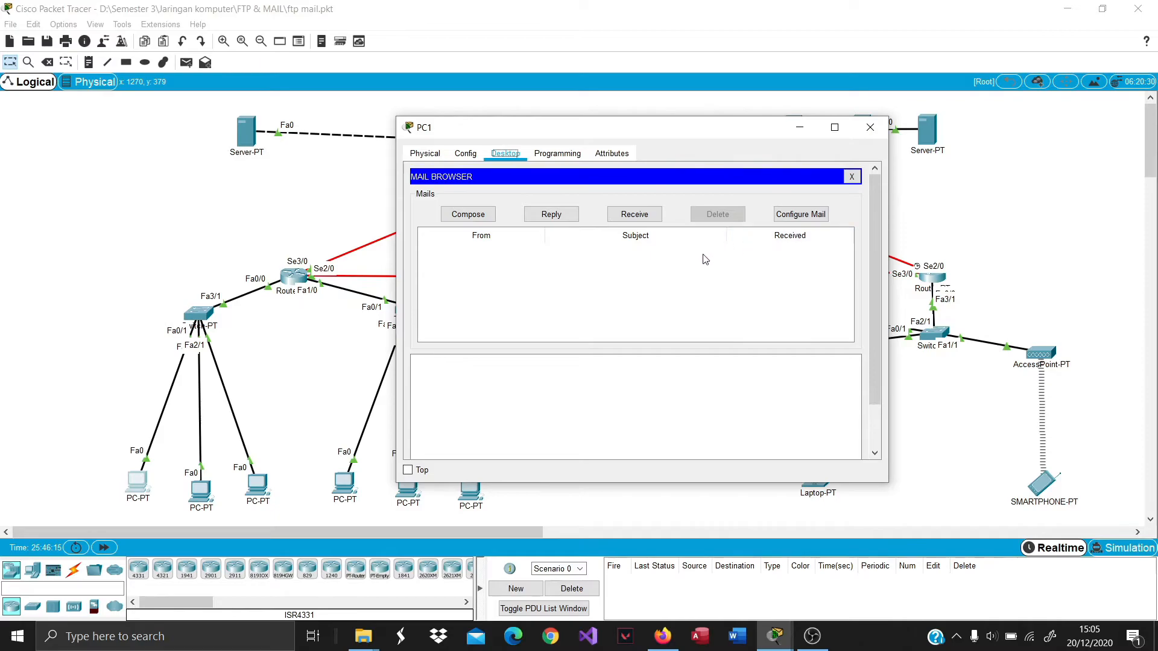
pyautogui.click(468, 214)
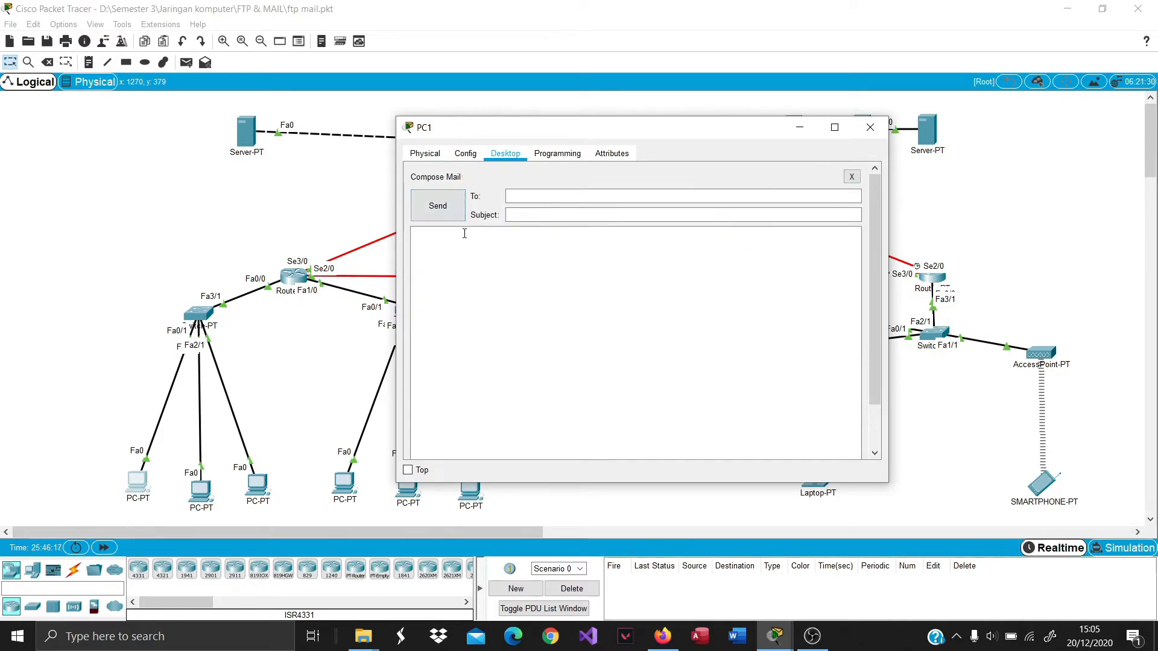
pyautogui.click(544, 199)
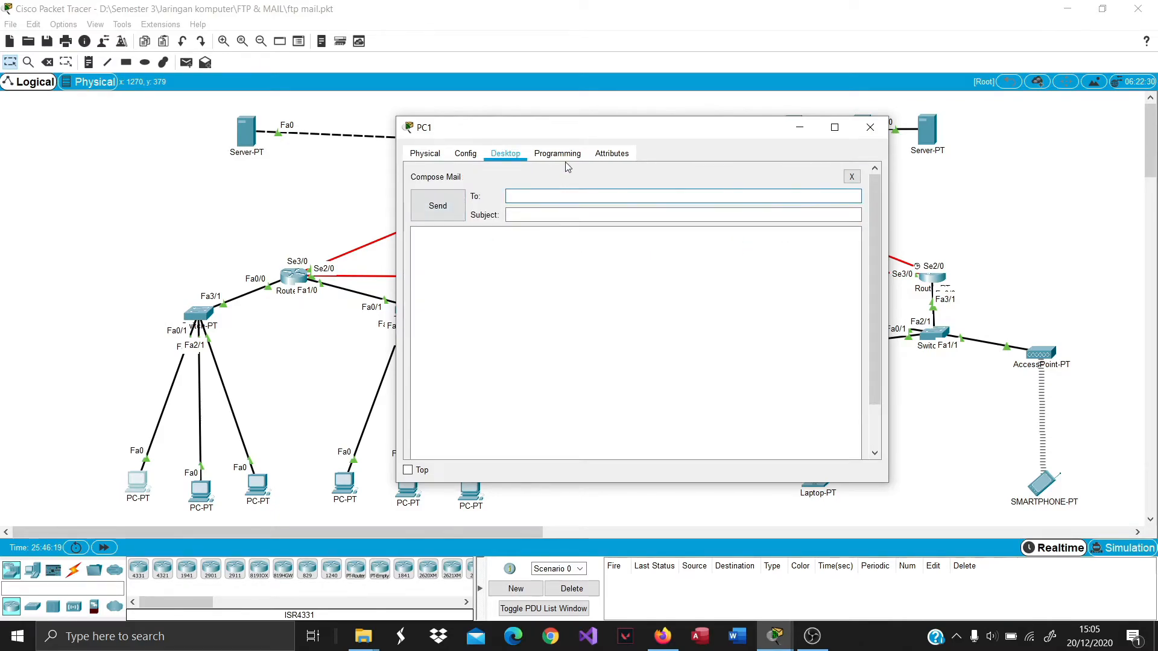
pyautogui.write('user2@mailku.com')
pyautogui.press('Tab')
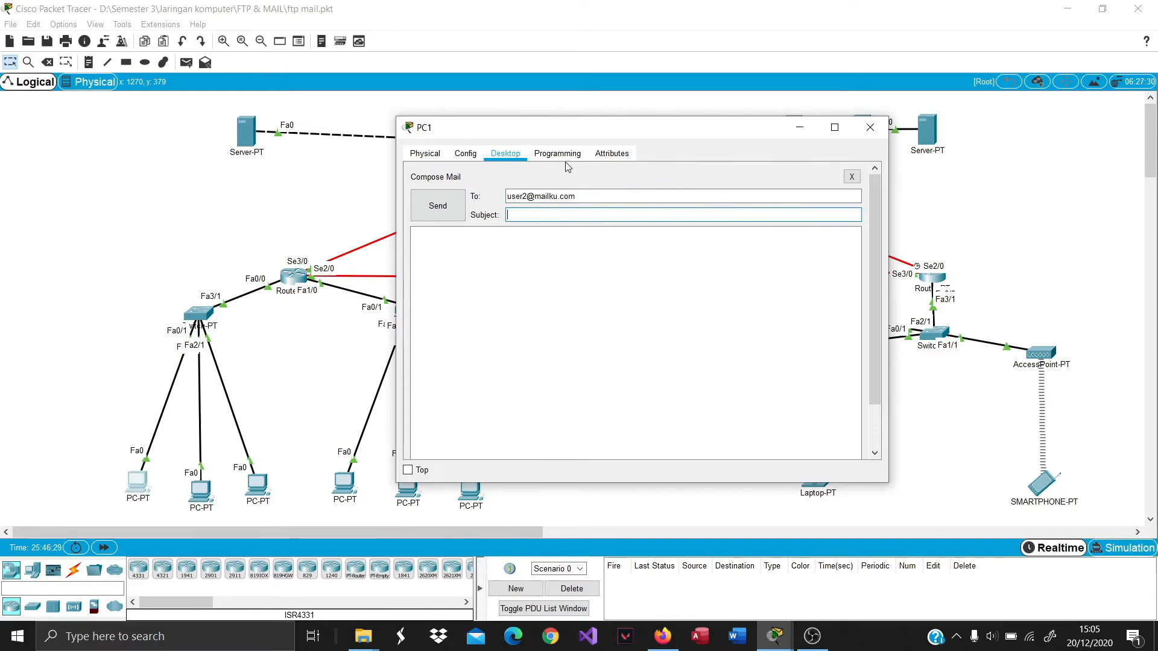
pyautogui.write('ini test dari user 1')
pyautogui.press('Tab')
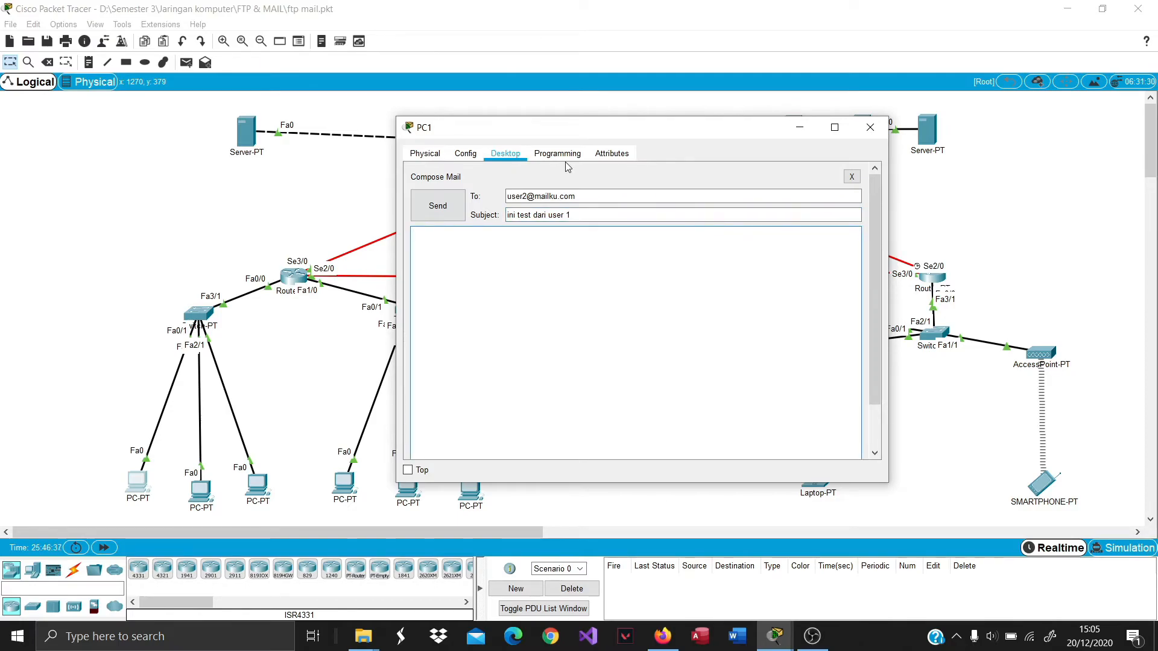
# Write body 'ini test dari user 1', send it, check Send Success, and close PC1.
pyautogui.write('ini test dari user 1')
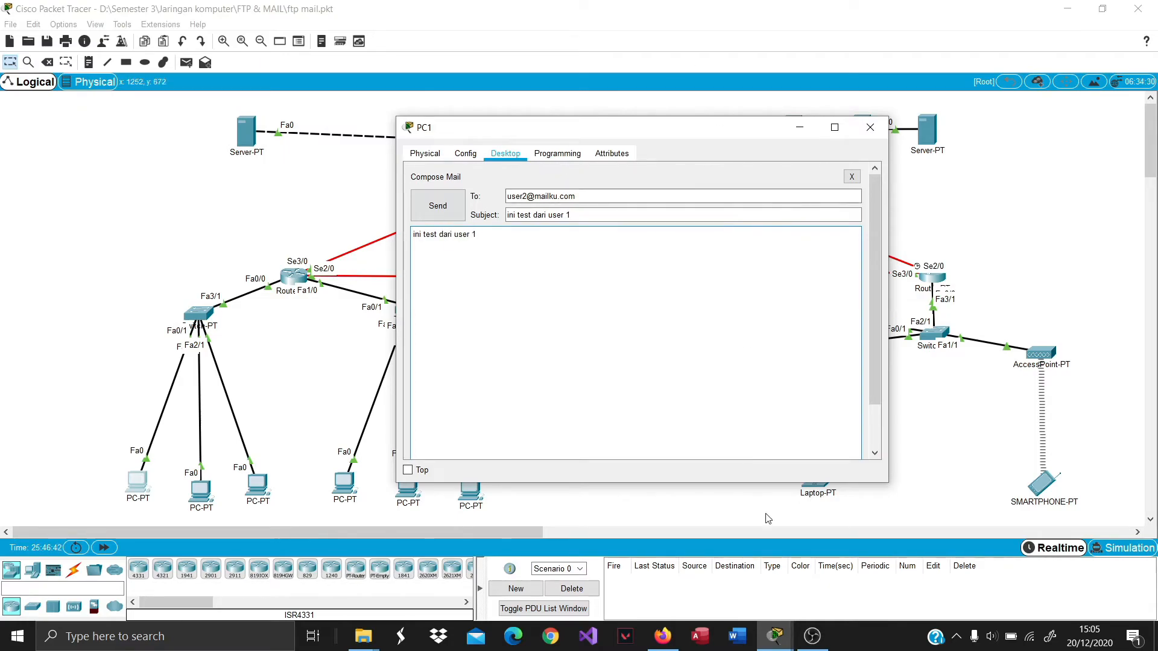
pyautogui.click(443, 208)
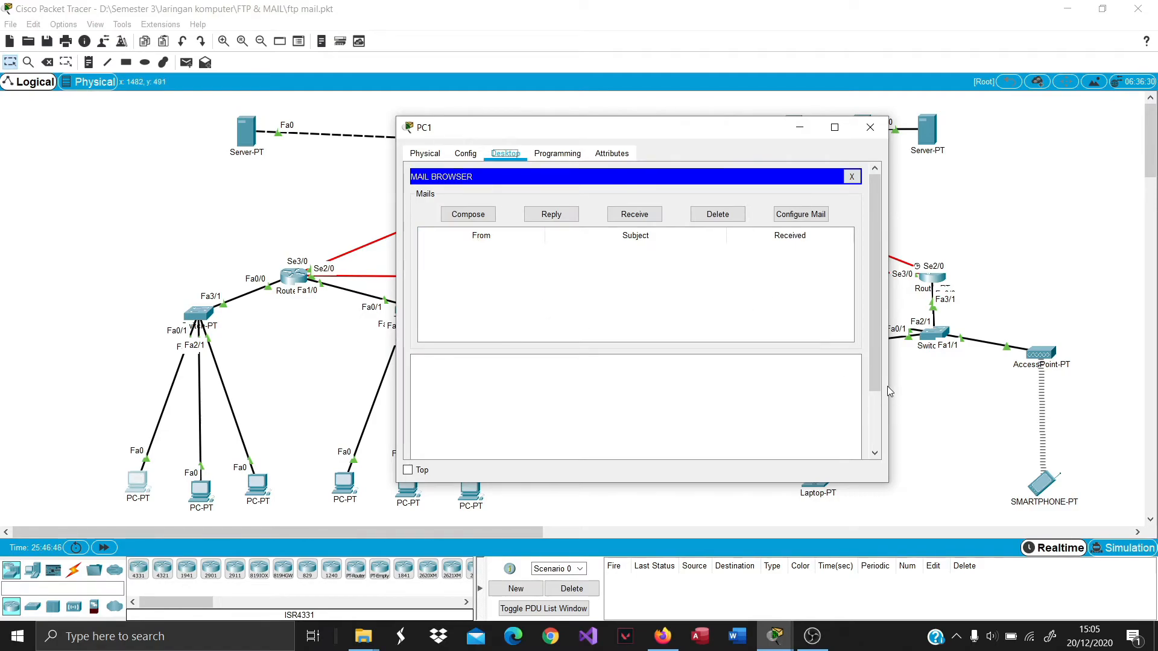
pyautogui.moveTo(875, 389); pyautogui.dragTo(867, 455)
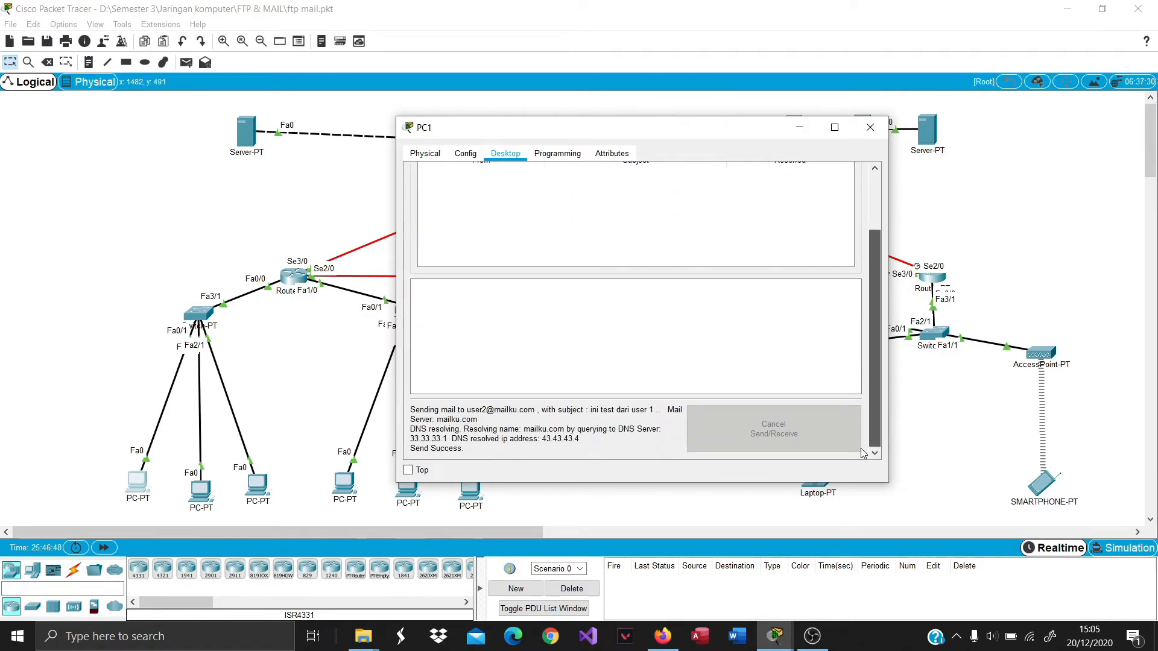
pyautogui.click(882, 133)
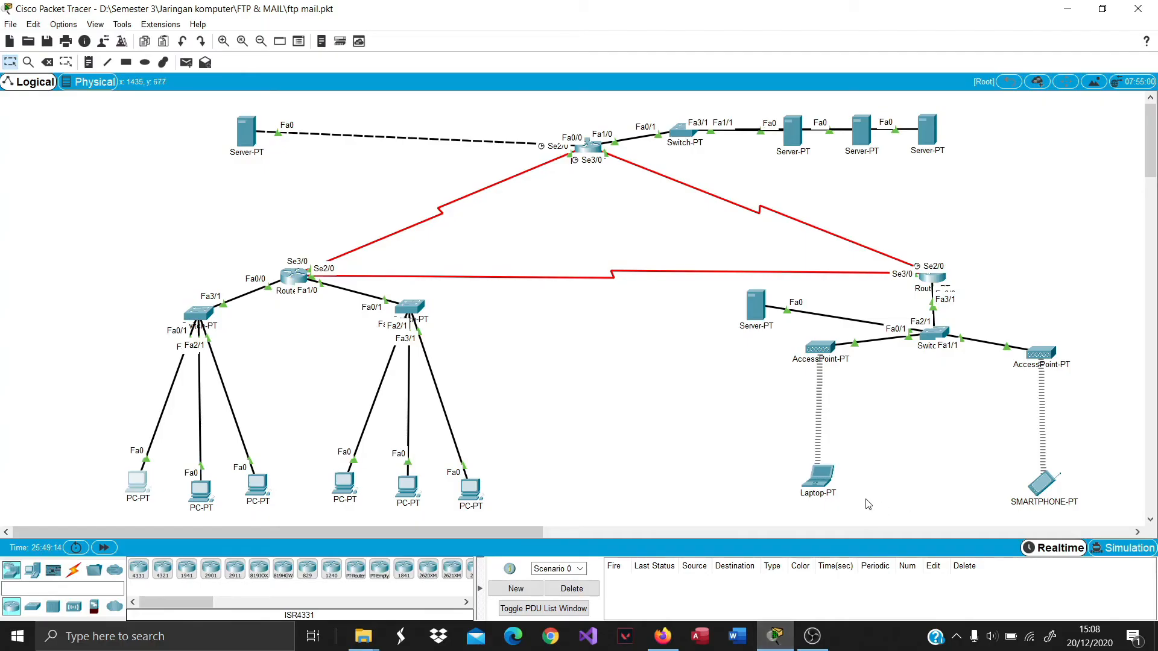
pyautogui.click(830, 488)
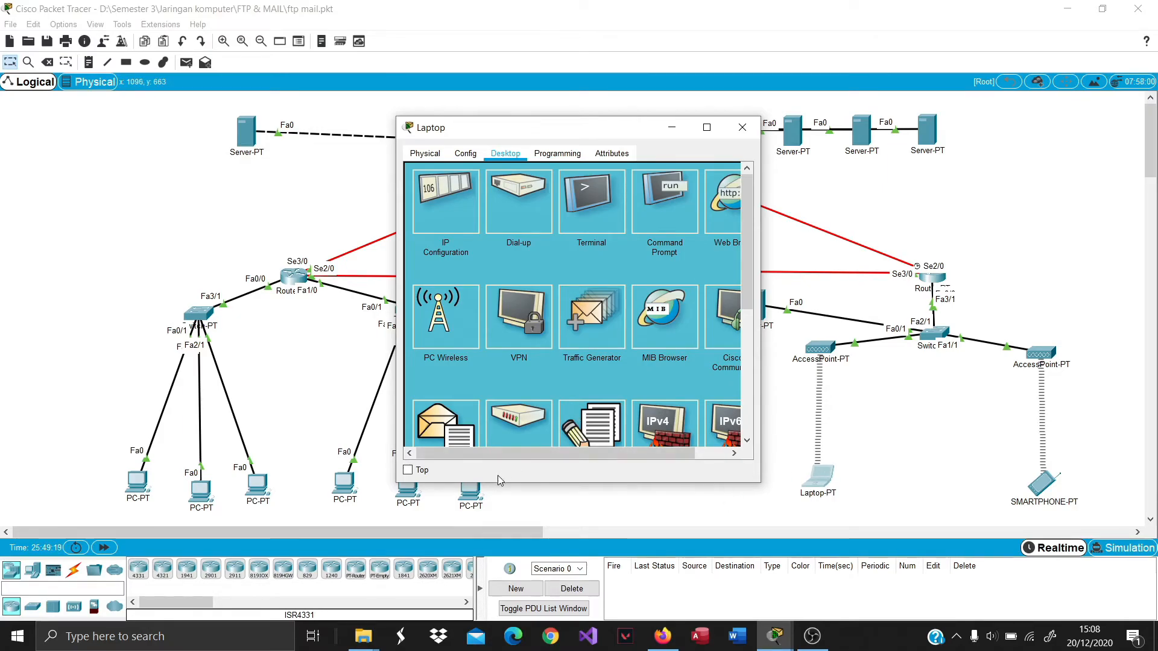
pyautogui.scroll(-2, 452, 337)
pyautogui.click(452, 335)
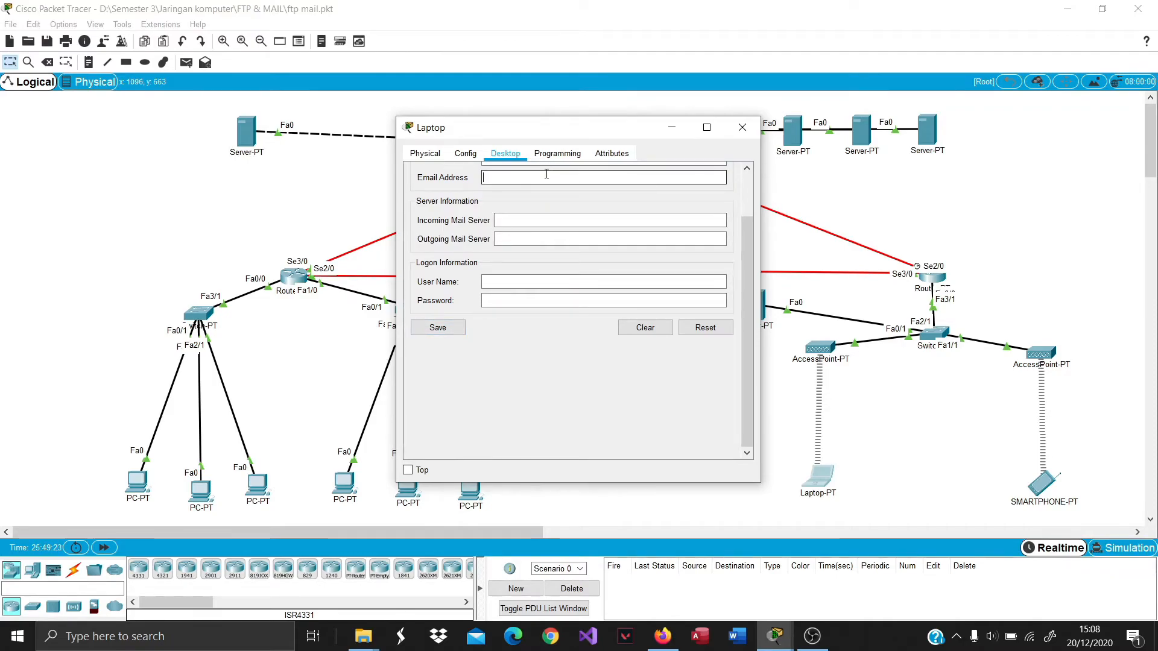
pyautogui.write('user2')
pyautogui.press('Tab')
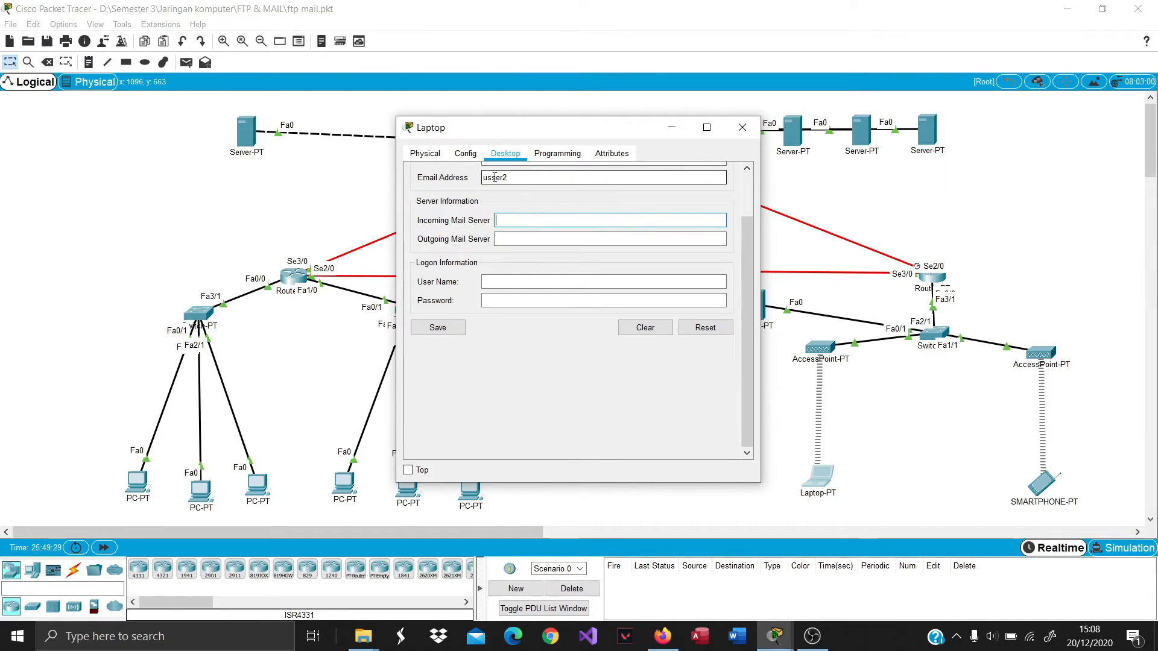
pyautogui.click(510, 175)
pyautogui.scroll(2, 596, 215)
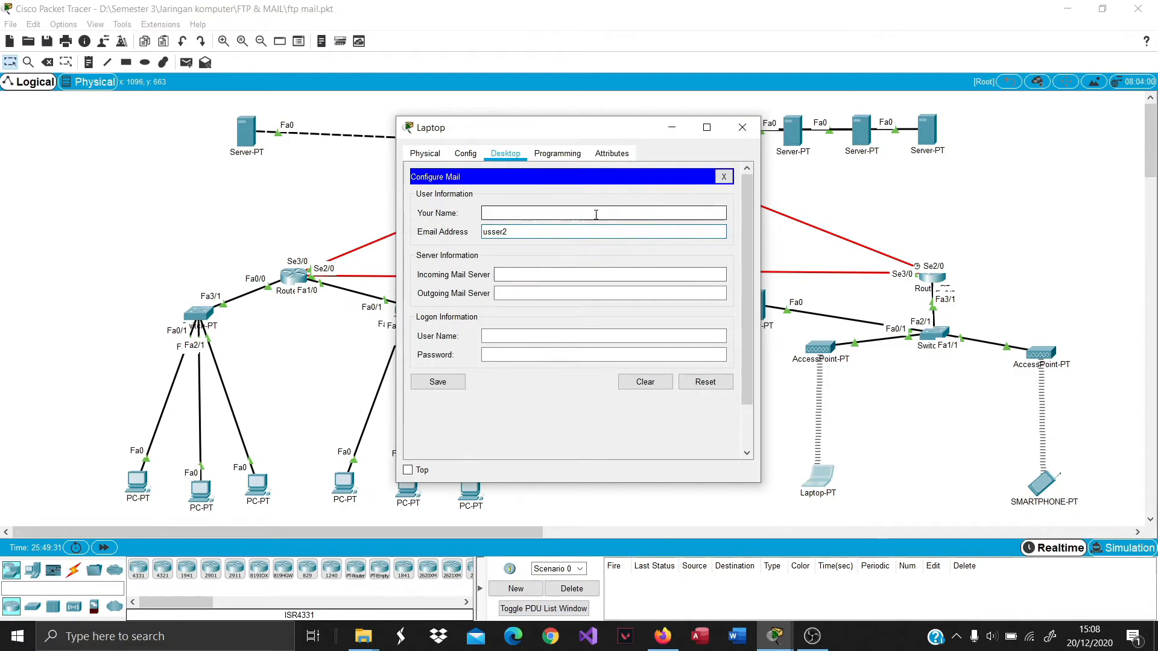
pyautogui.click(489, 231)
pyautogui.press('BackSpace')
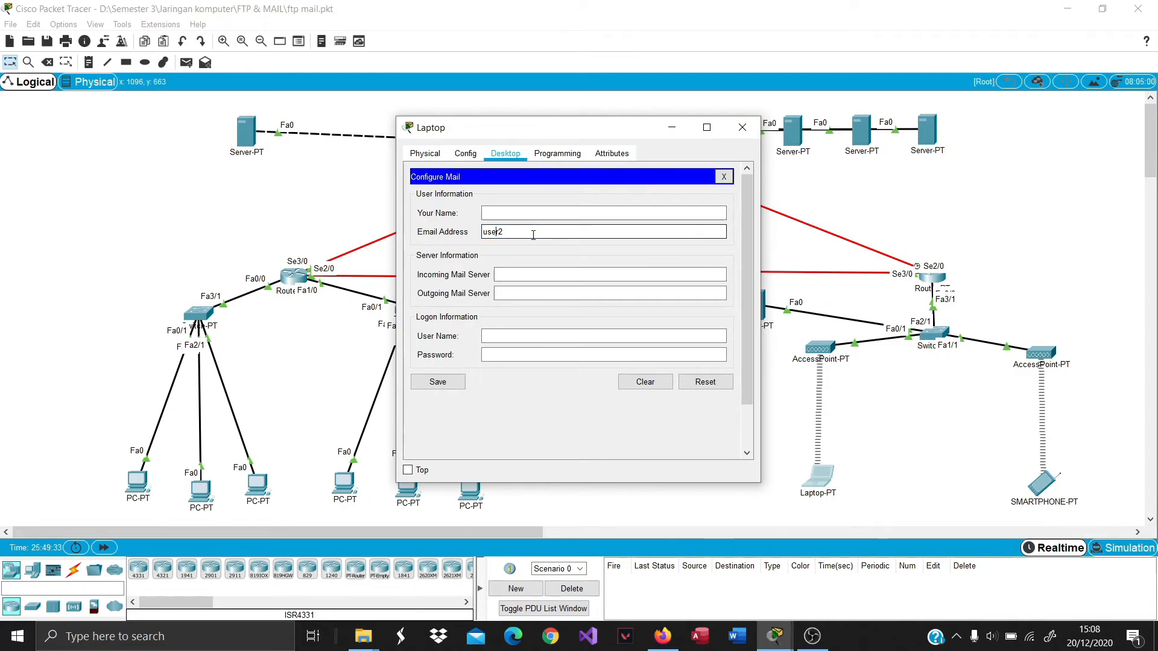
pyautogui.write('@mailku.com')
# Fill in user2 as the Your Name value.
pyautogui.hotkey('ctrl', 'a')
pyautogui.hotkey('ctrl', 'c')
pyautogui.click(519, 215)
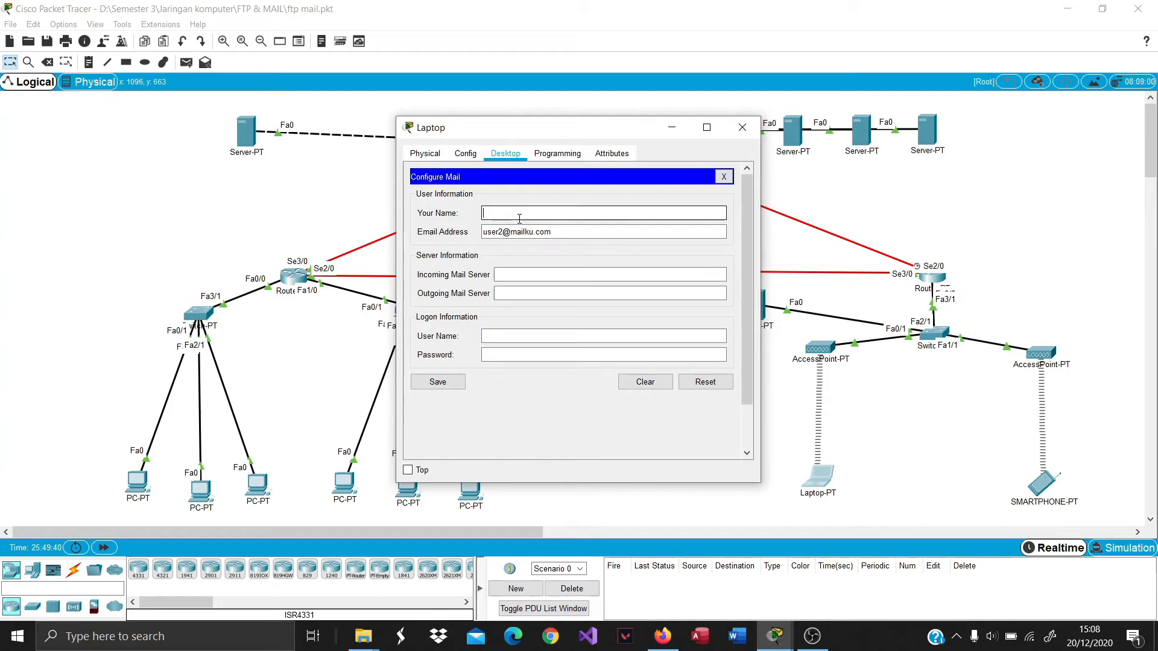
pyautogui.hotkey('ctrl', 'v')
pyautogui.moveTo(551, 214); pyautogui.dragTo(506, 239)
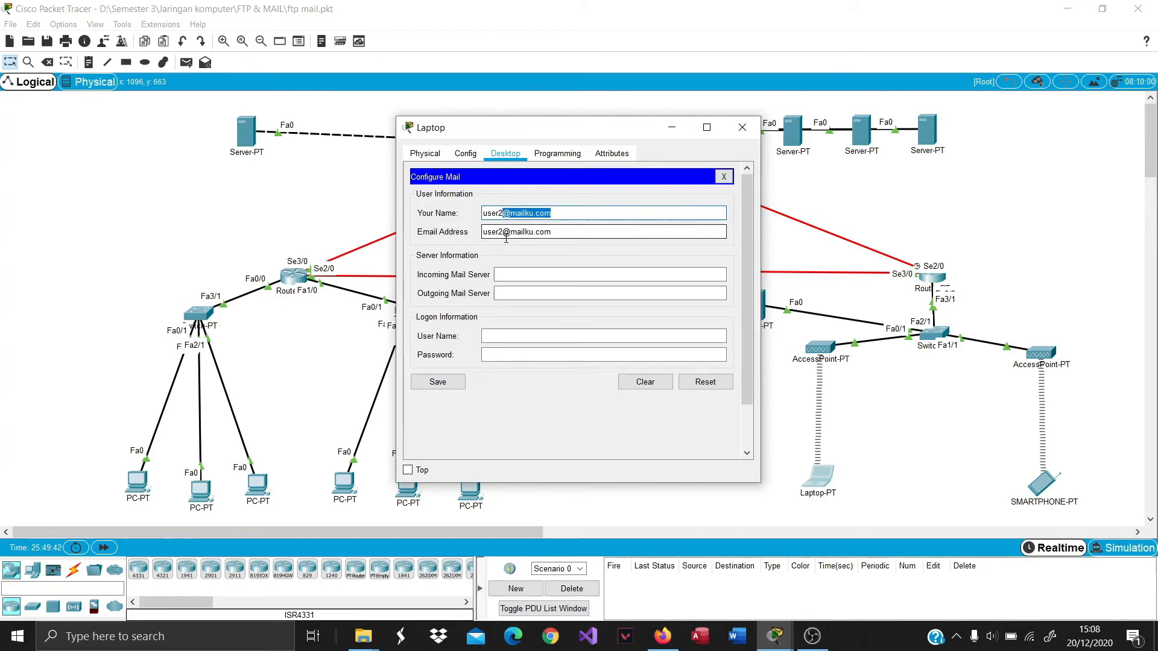
pyautogui.press('BackSpace')
# Set both incoming and outgoing mail servers to mailku.com.
pyautogui.click(540, 274)
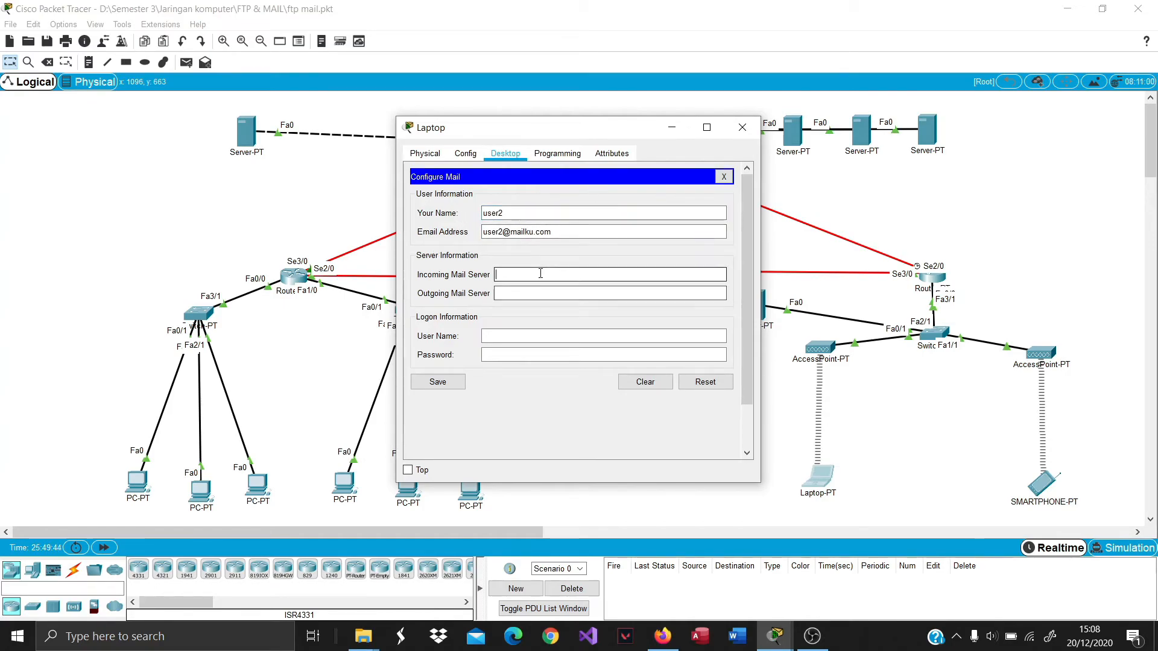
pyautogui.hotkey('ctrl', 'v')
pyautogui.moveTo(523, 275); pyautogui.dragTo(415, 277)
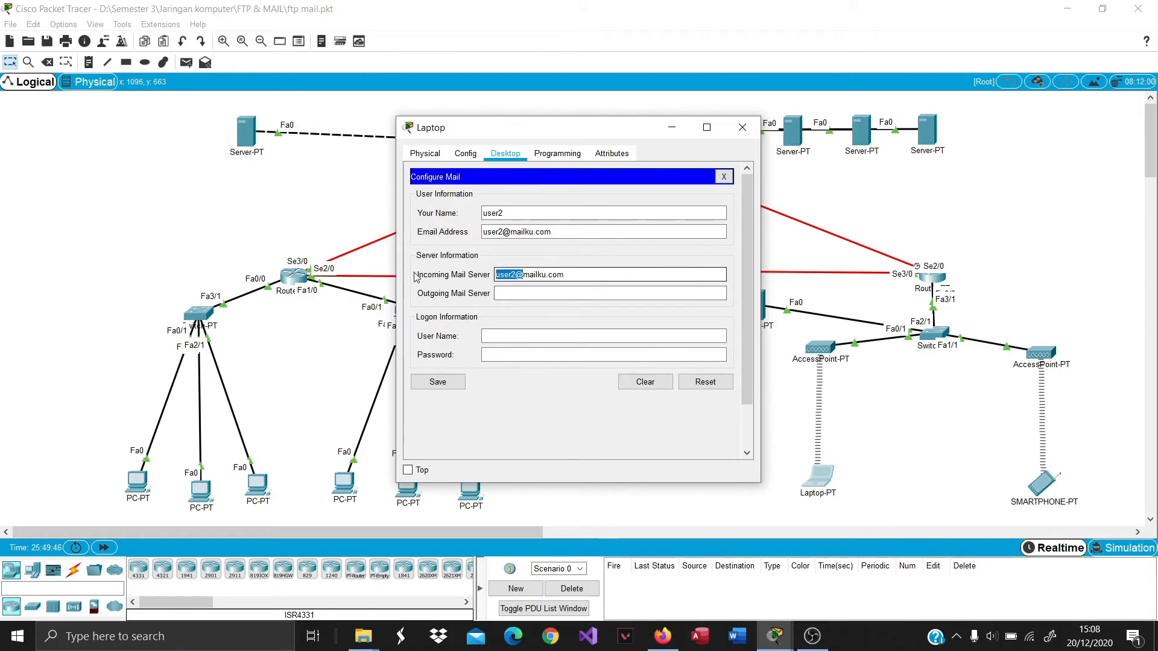
pyautogui.press('BackSpace')
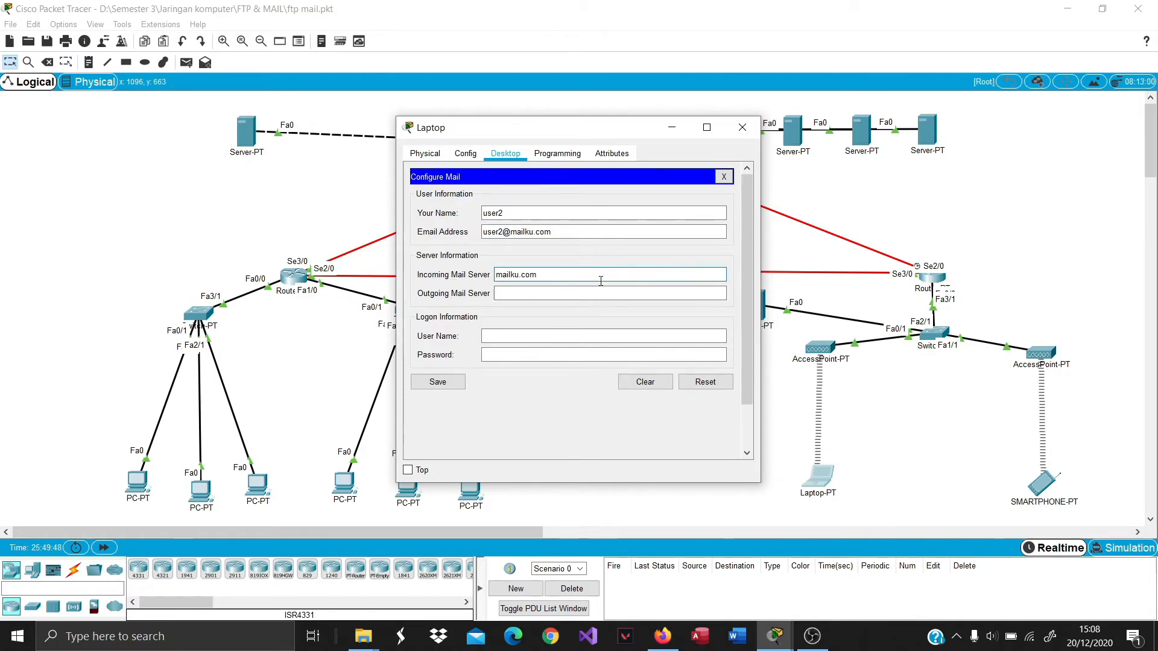
pyautogui.hotkey('ctrl', 'a')
pyautogui.hotkey('ctrl', 'c')
pyautogui.click(518, 295)
pyautogui.hotkey('ctrl', 'v')
# Fill in the logon user name and password, then save the Laptop's mail settings.
pyautogui.click(513, 336)
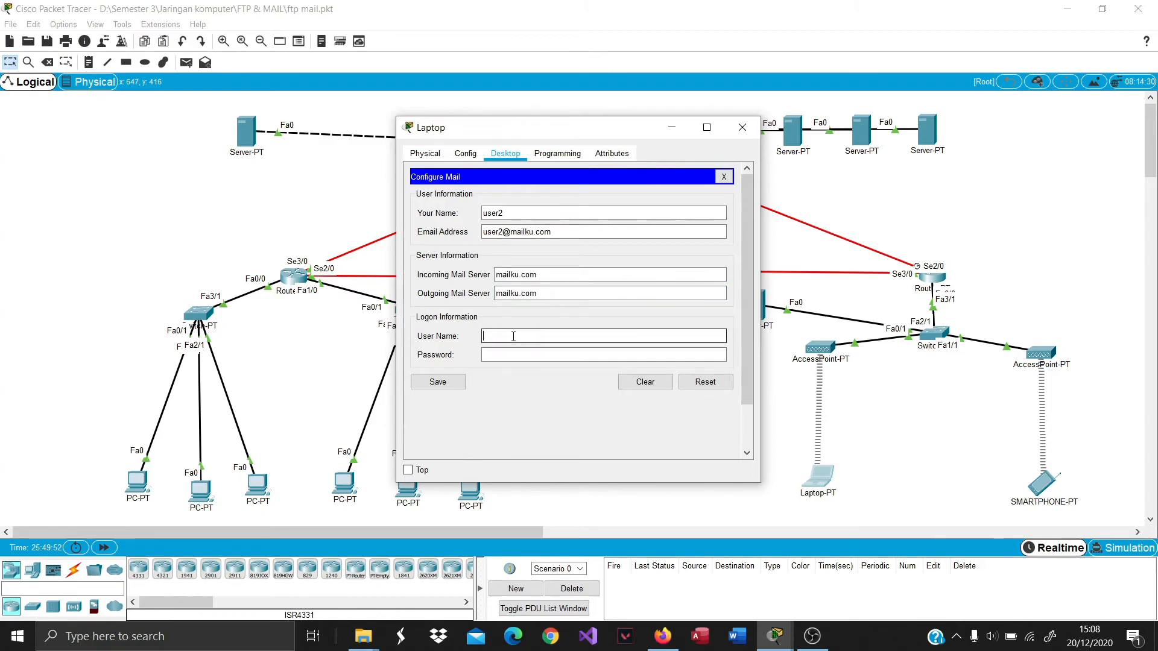
pyautogui.hotkey('ctrl', 'v')
pyautogui.hotkey('ctrl', 'a')
pyautogui.press('BackSpace')
pyautogui.write('user')
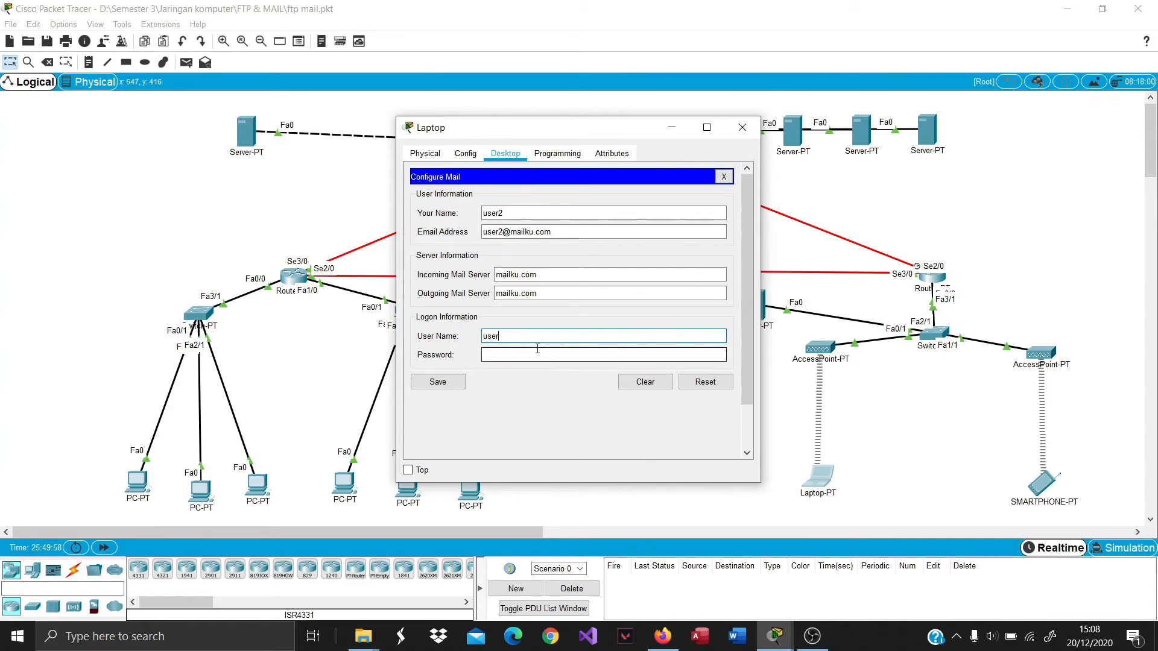
pyautogui.press('Tab')
pyautogui.write('123')
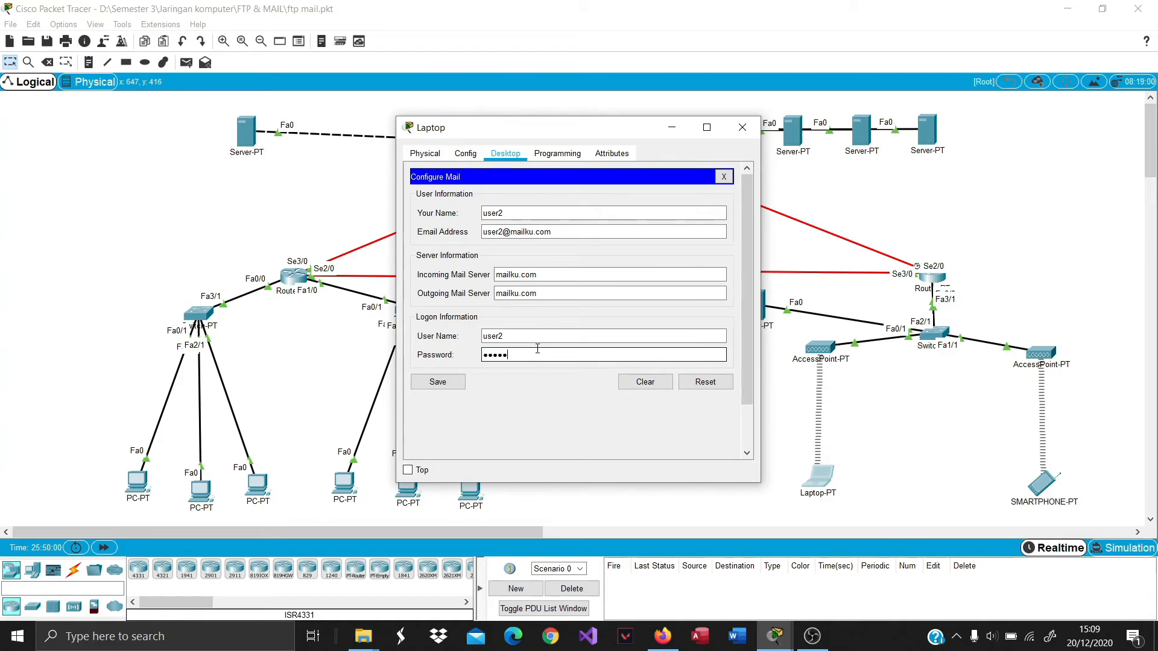
pyautogui.click(463, 384)
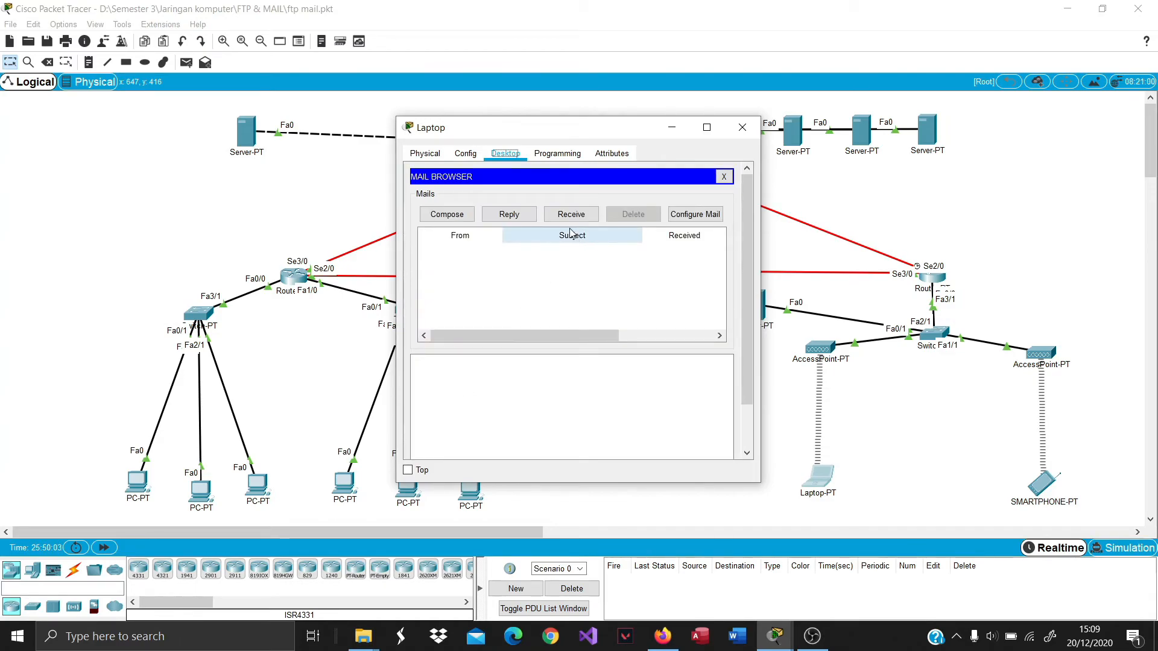
# Fetch new mail on the Laptop and read user1's test message.
pyautogui.click(571, 215)
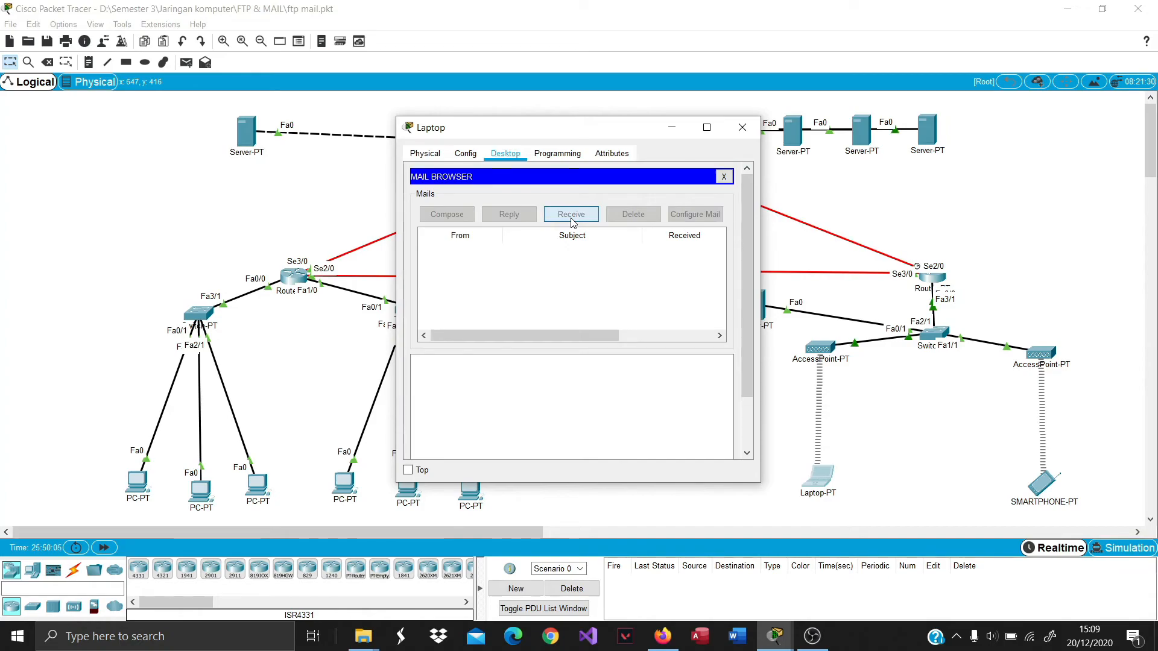
pyautogui.doubleClick(556, 259)
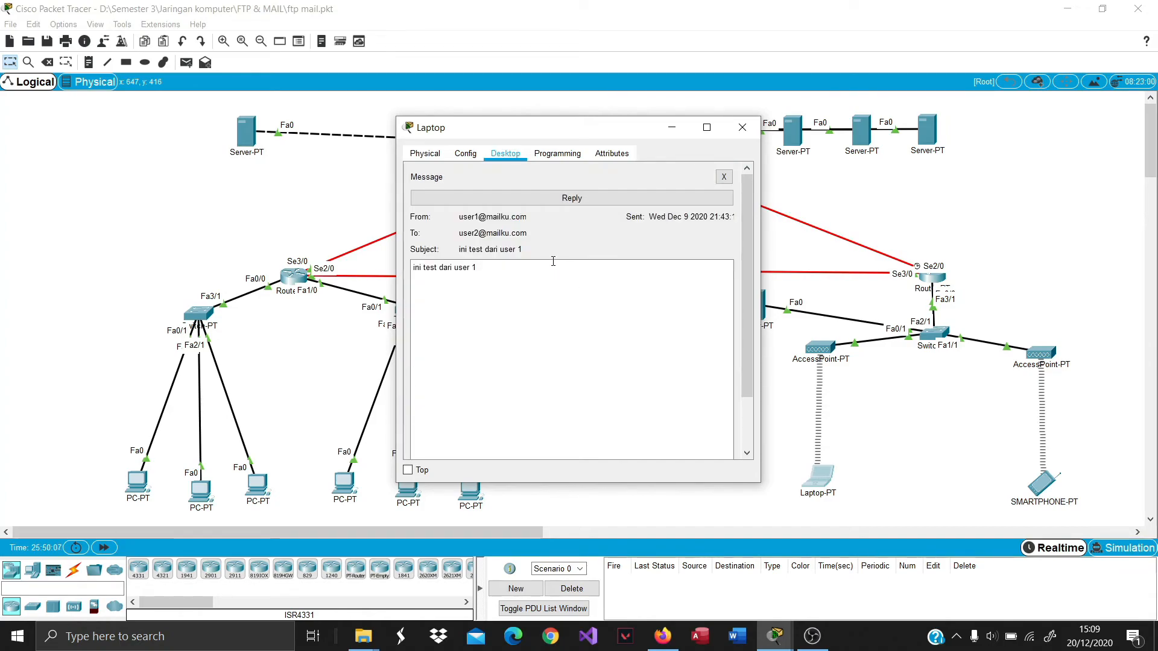
pyautogui.click(723, 176)
# Reply to user1 with 'terimakasih email sudah diterima' and send it.
pyautogui.click(527, 214)
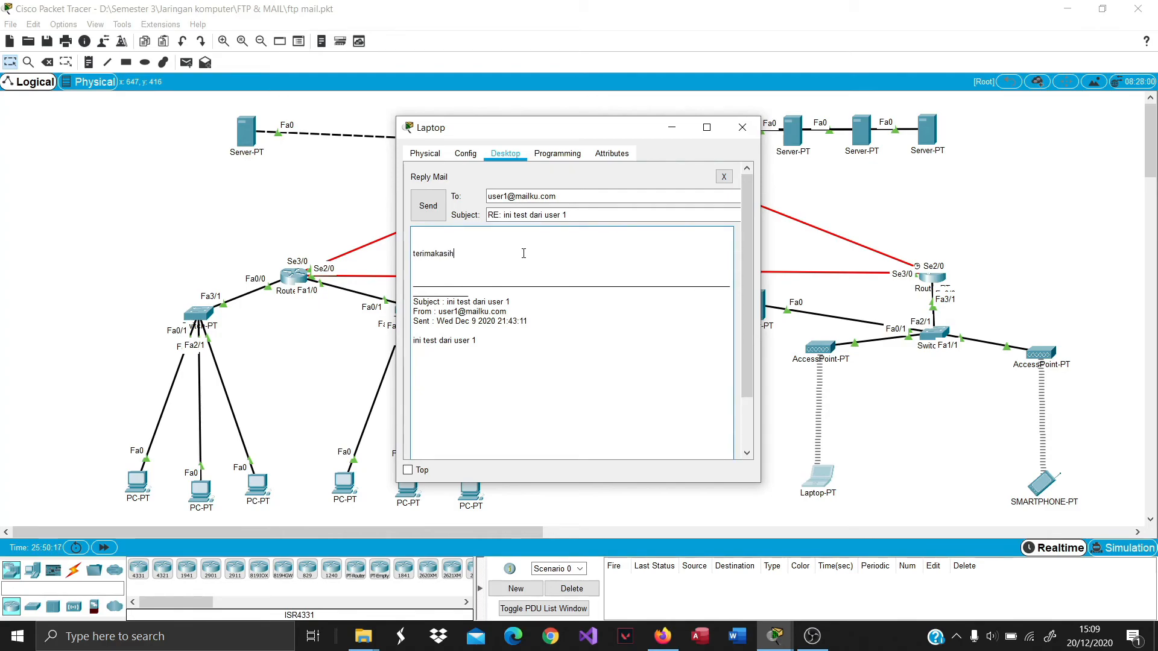
pyautogui.write('email sudah diterima')
pyautogui.click(429, 206)
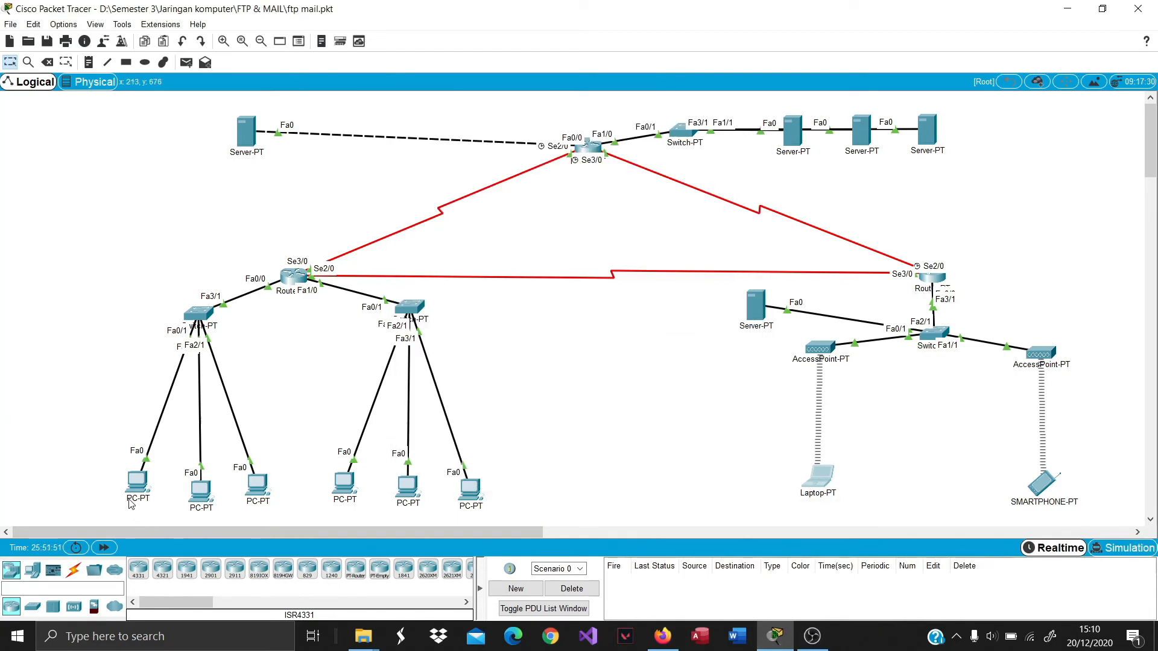
# Open the Email client on PC1's Desktop.
pyautogui.click(137, 485)
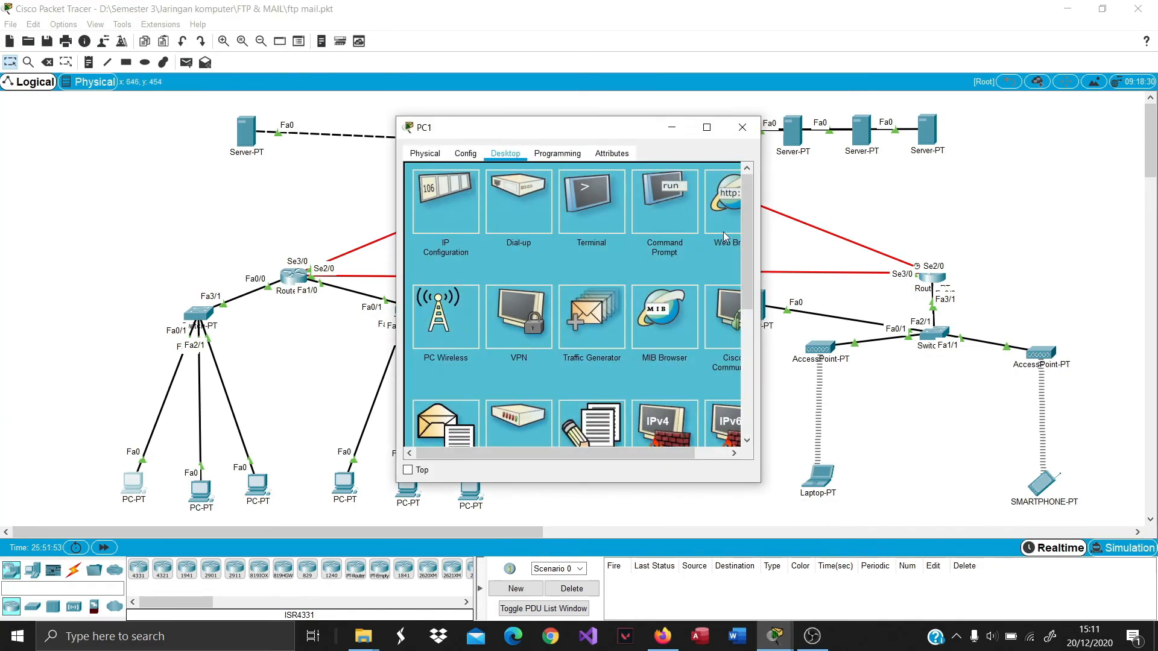
pyautogui.scroll(-2, 457, 330)
pyautogui.click(449, 358)
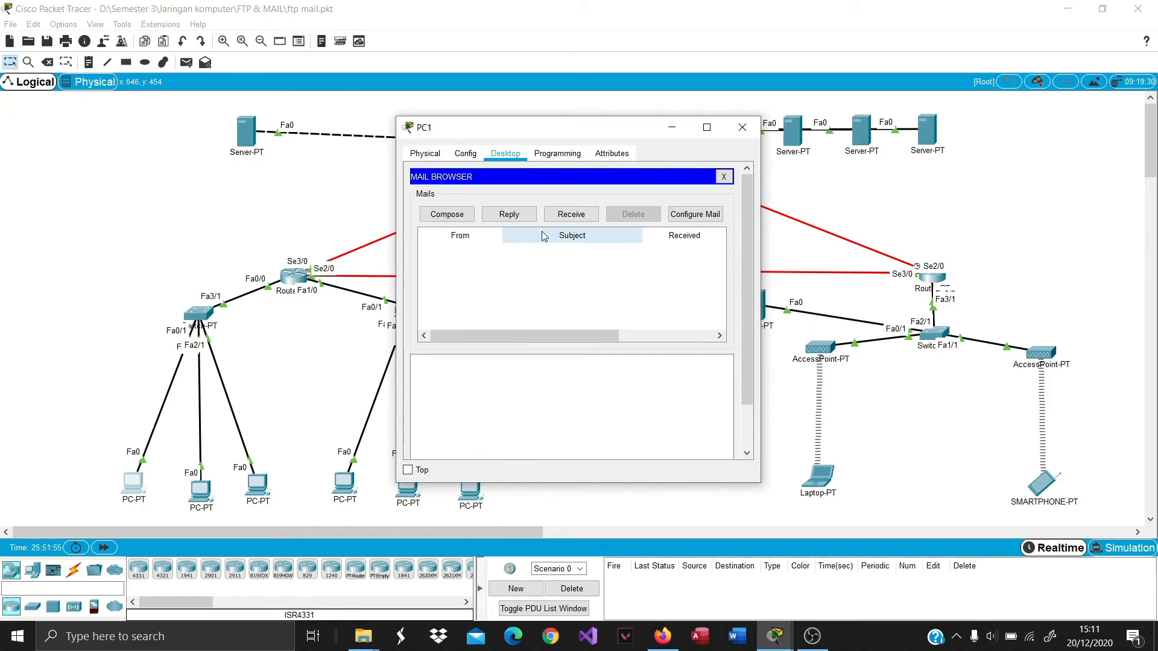
# Fetch and read user2's reply 'terimakasih email sudah diterima', then close PC1's window.
pyautogui.click(562, 222)
pyautogui.doubleClick(562, 261)
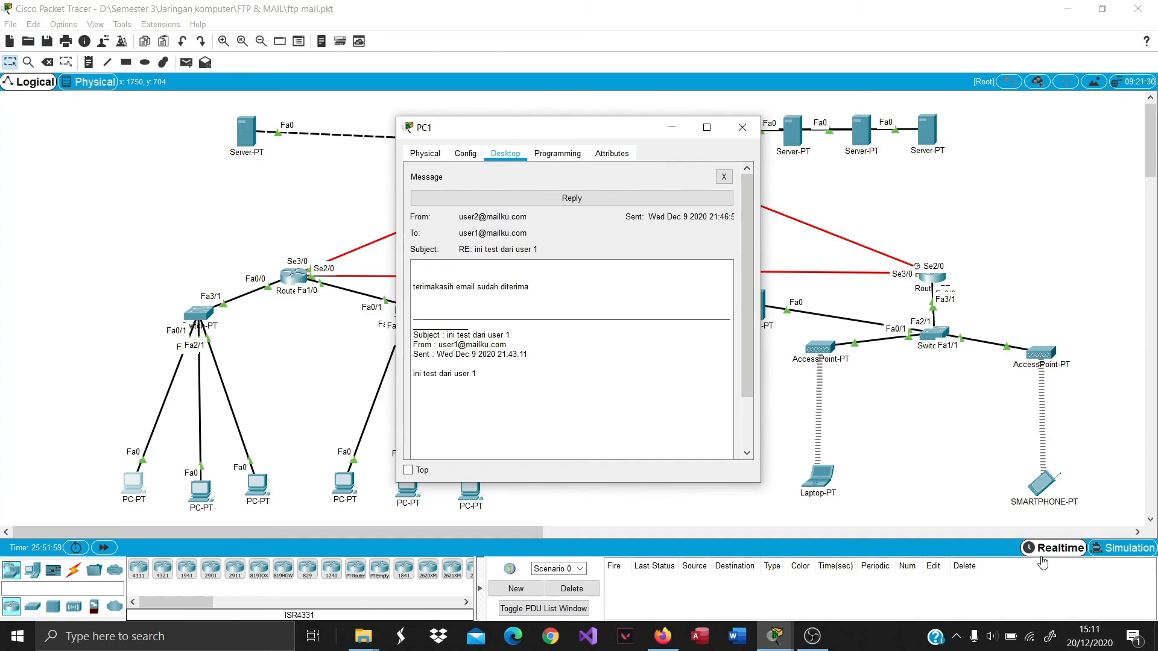
pyautogui.click(741, 128)
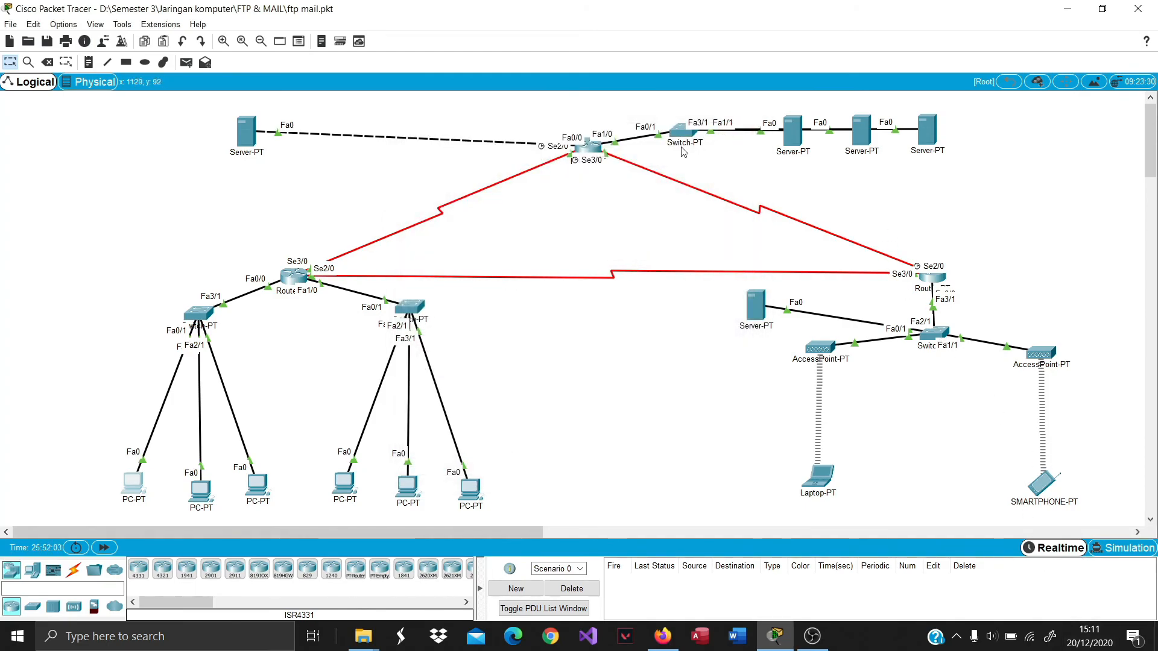
pyautogui.click(814, 638)
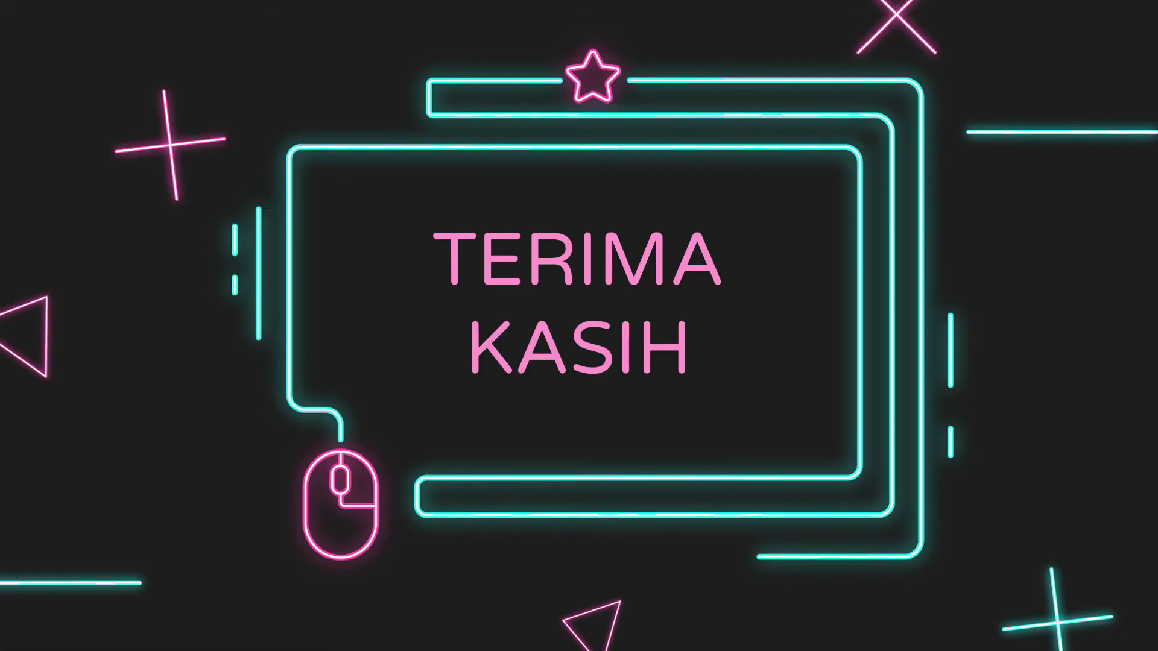